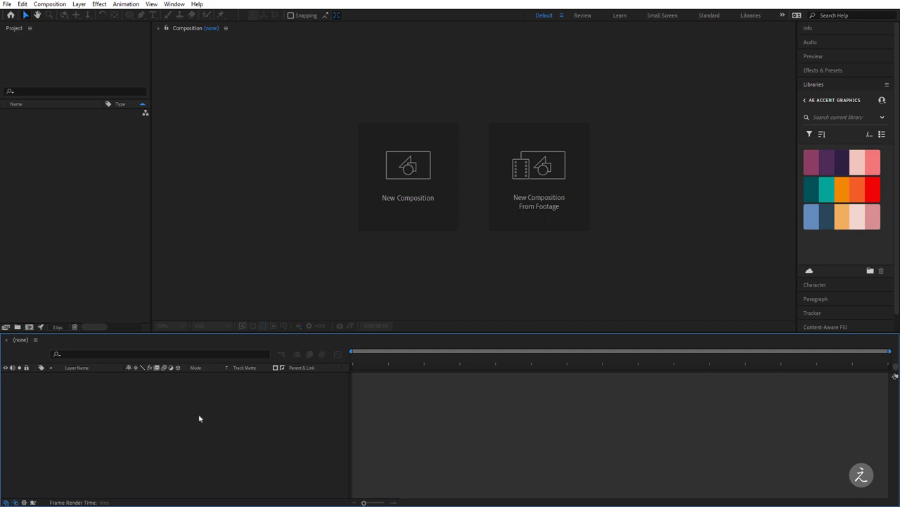
Step: Create a composition named "Accent Motion Graphics" with the HD 1920x1080 29.97 fps preset and a duration of 0;00;20;00
left_click(402, 216)
type("Accent Motion Graphics")
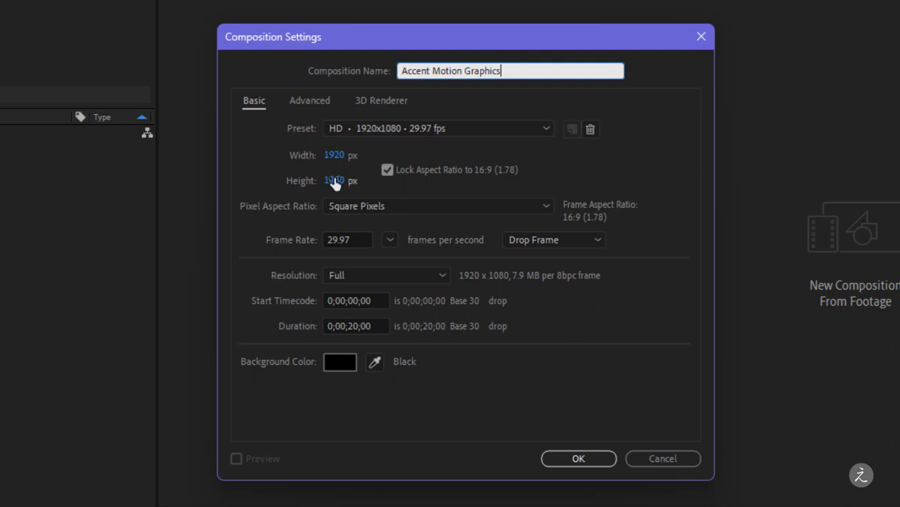
left_click(545, 133)
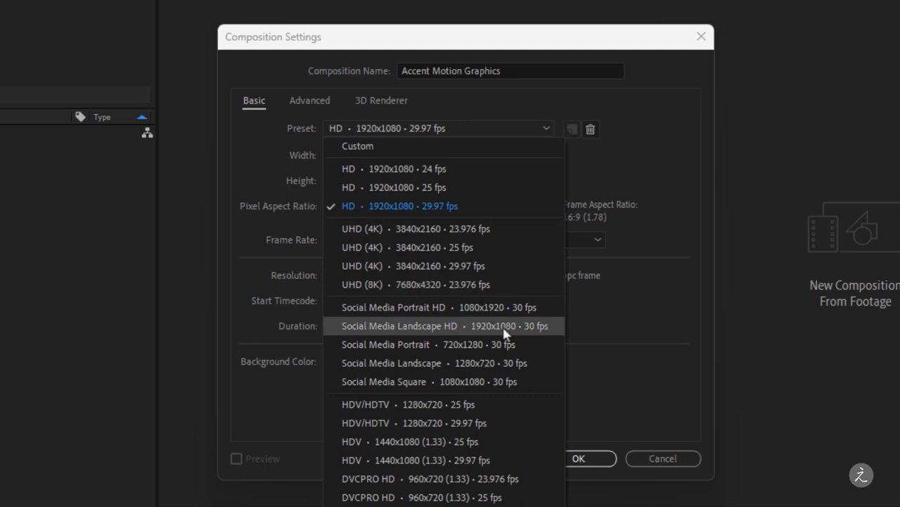
left_click(661, 146)
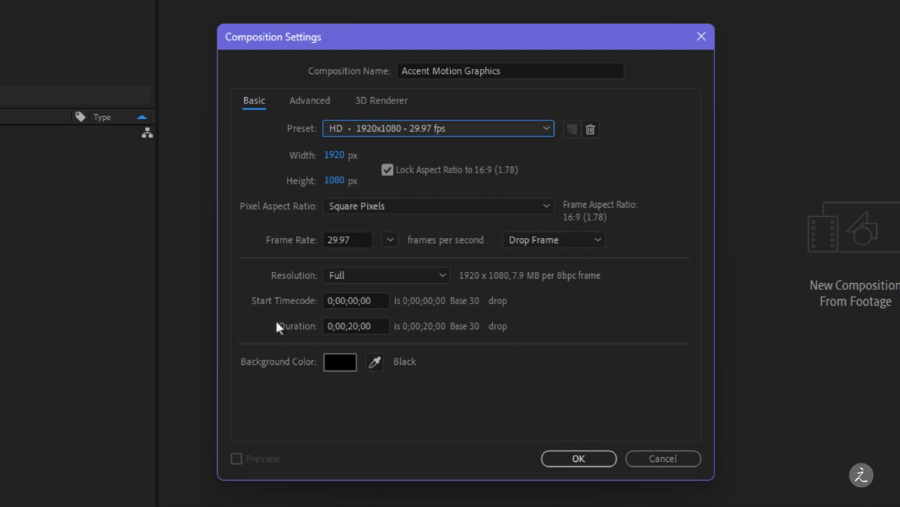
left_click(353, 326)
left_click_drag(347, 326, 359, 325)
left_click(505, 378)
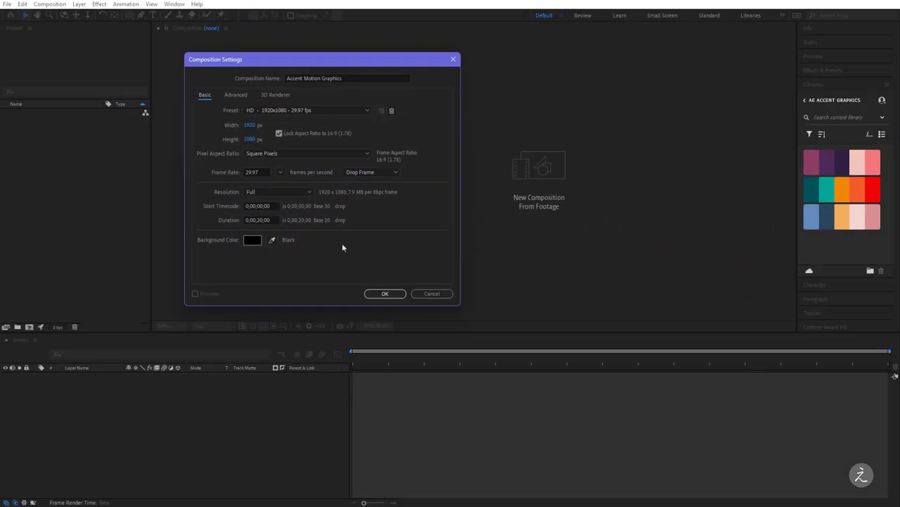
left_click(382, 294)
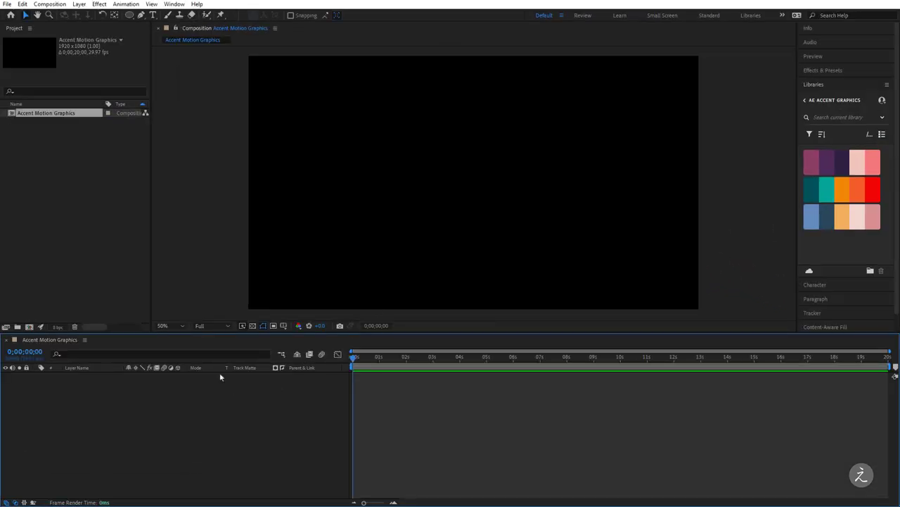
Step: Create a comp-size solid layer named "BG", sampling its colour from the dark purple second swatch of the library's first colour theme
left_click(78, 5)
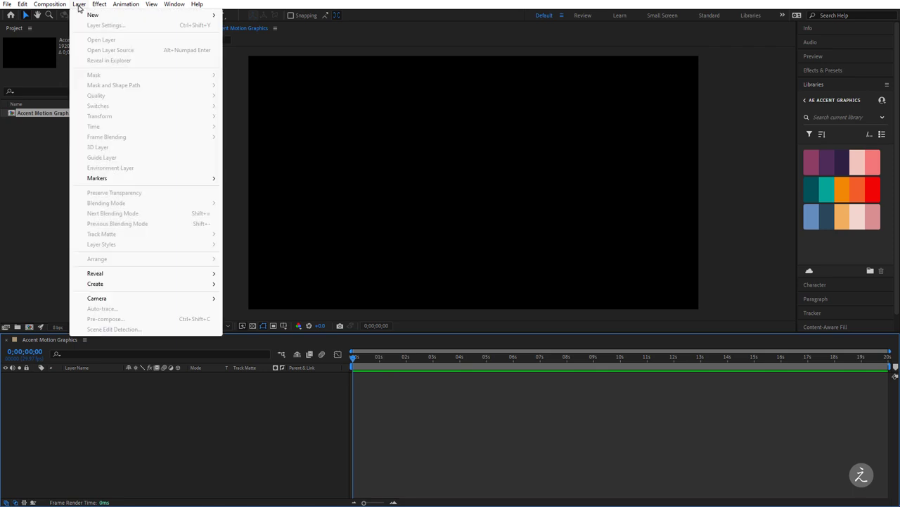
mouse_move(83, 16)
left_click(268, 25)
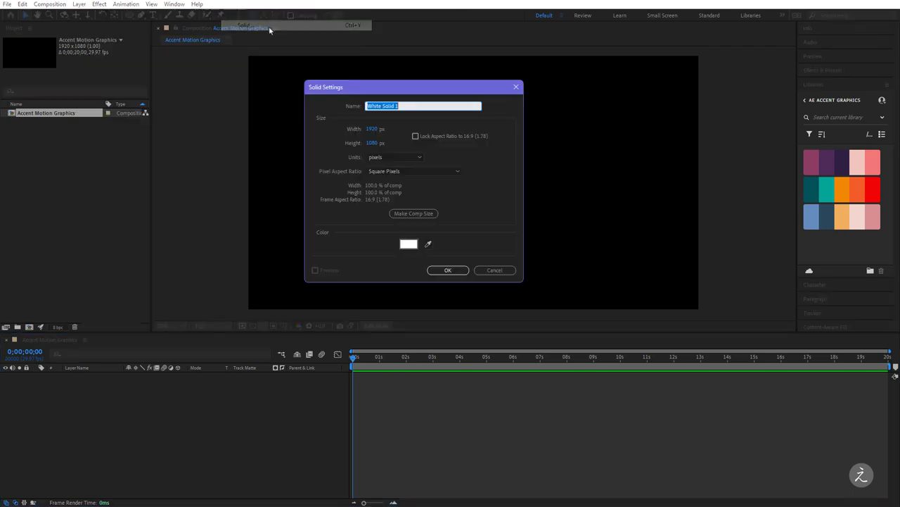
type("BG")
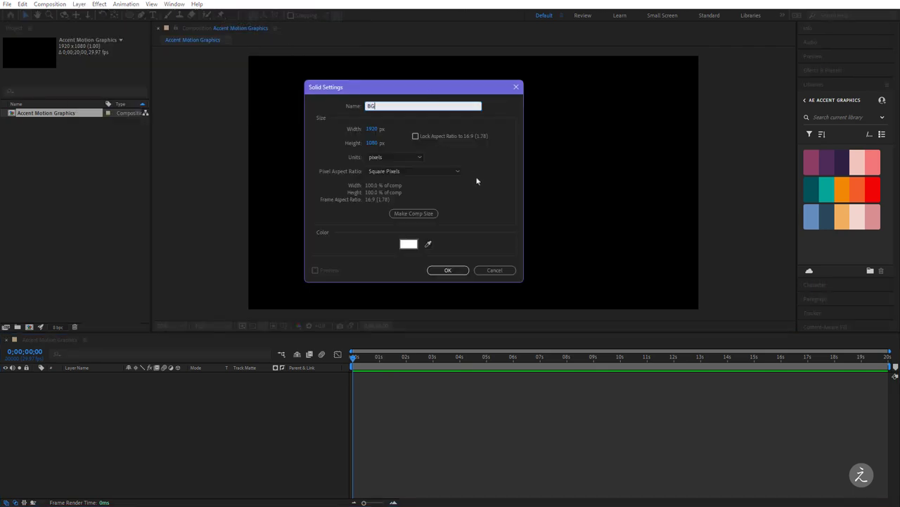
left_click(476, 181)
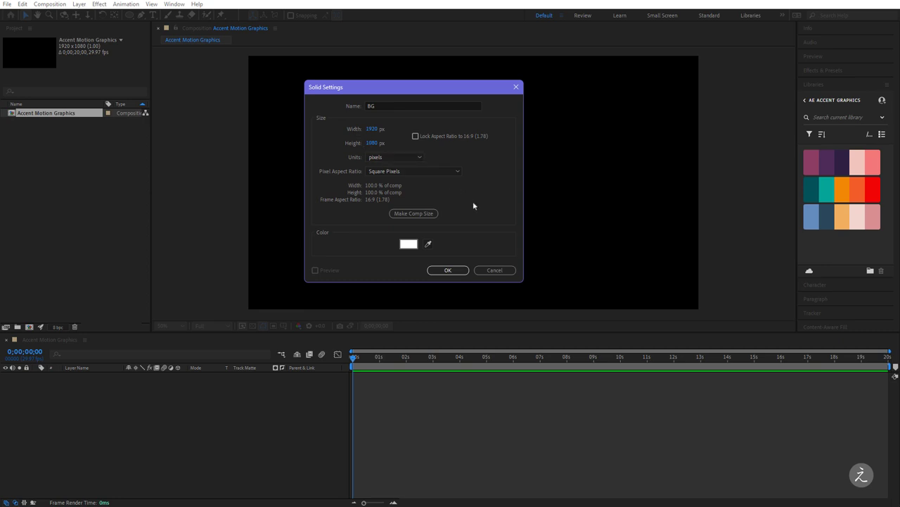
left_click(415, 215)
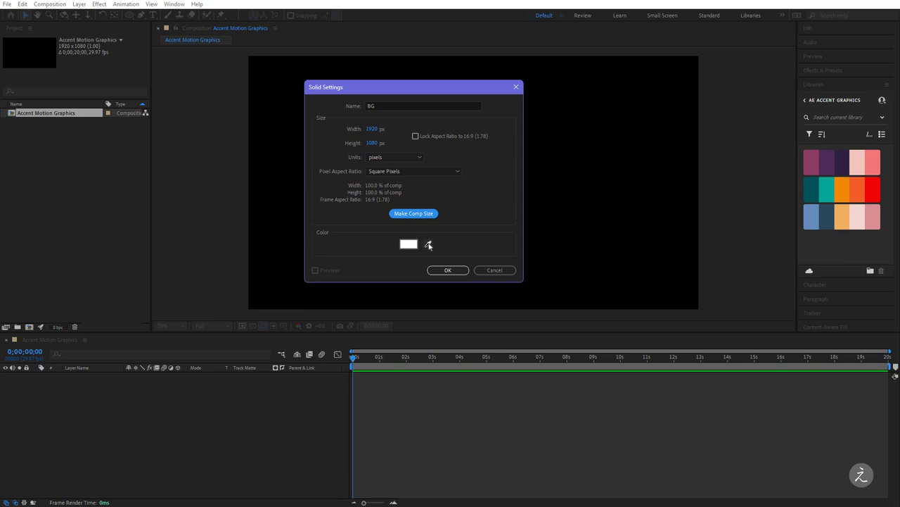
left_click(429, 244)
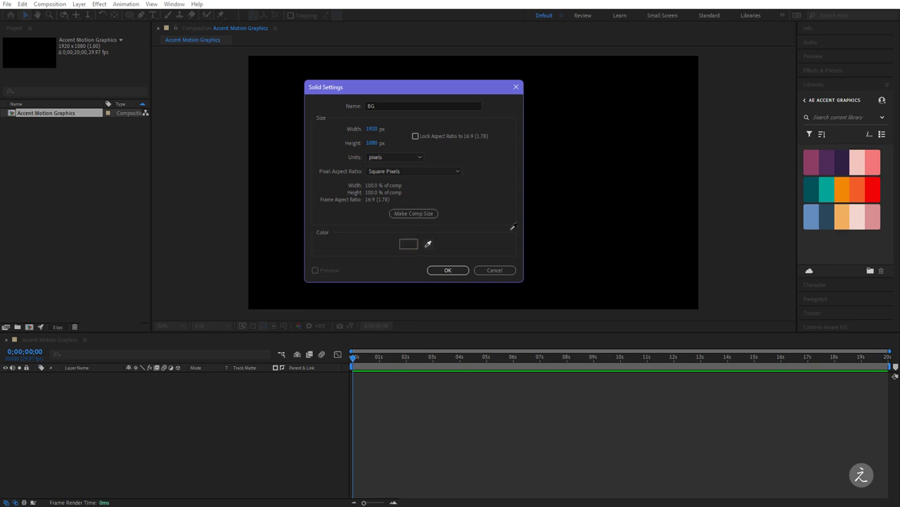
left_click(830, 161)
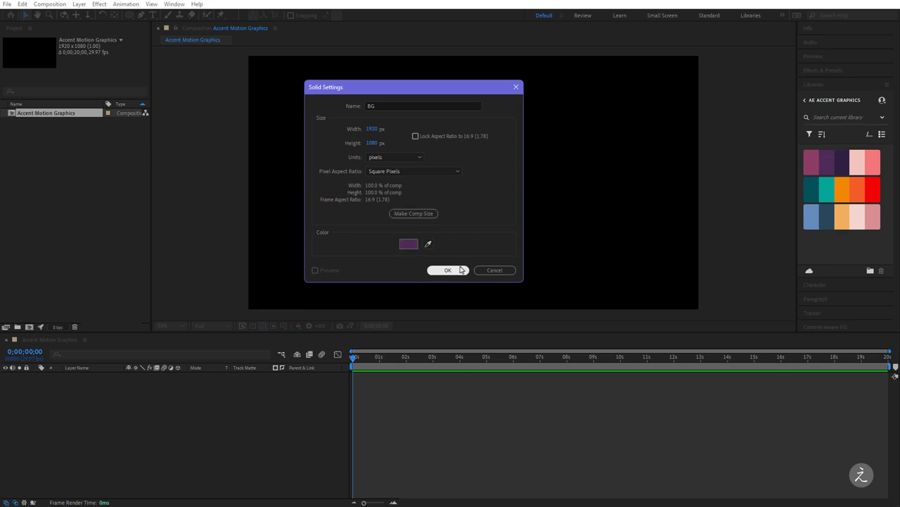
left_click(459, 271)
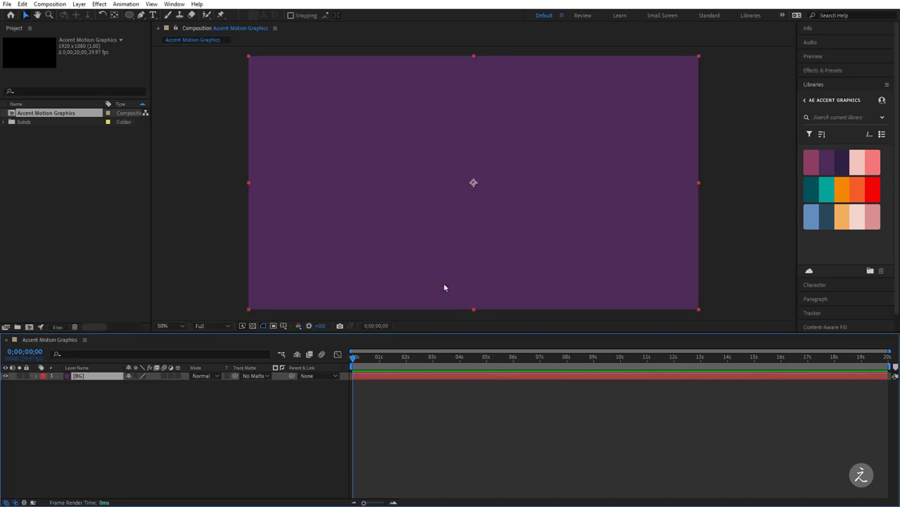
Step: Lock the BG layer and display the Title/Action Safe guides in the composition view
left_click(26, 376)
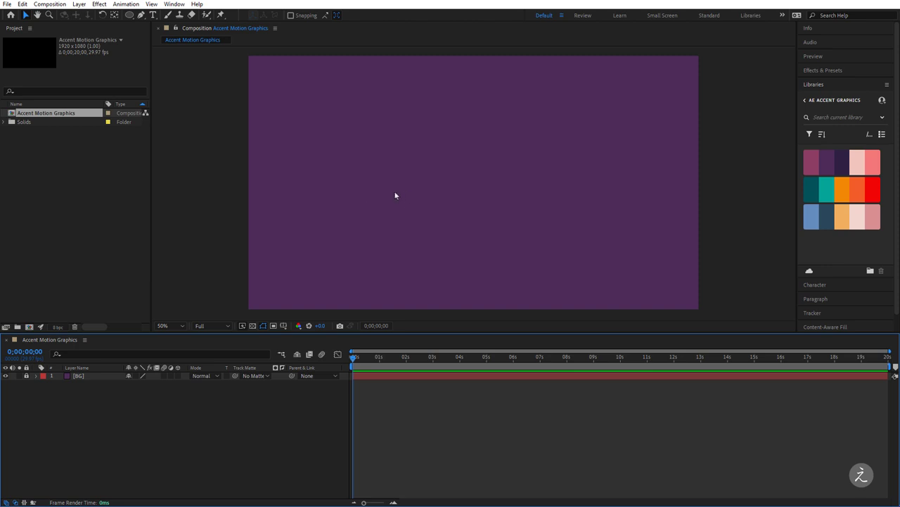
left_click(282, 326)
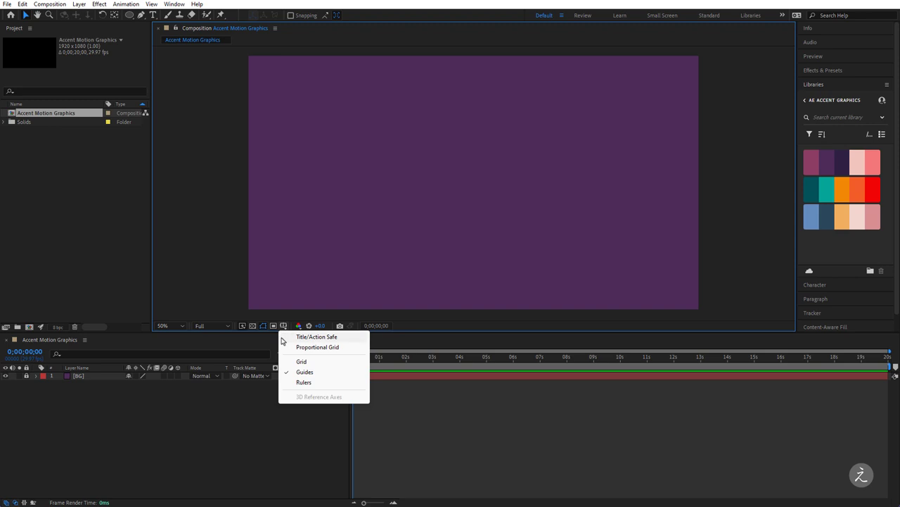
left_click(310, 337)
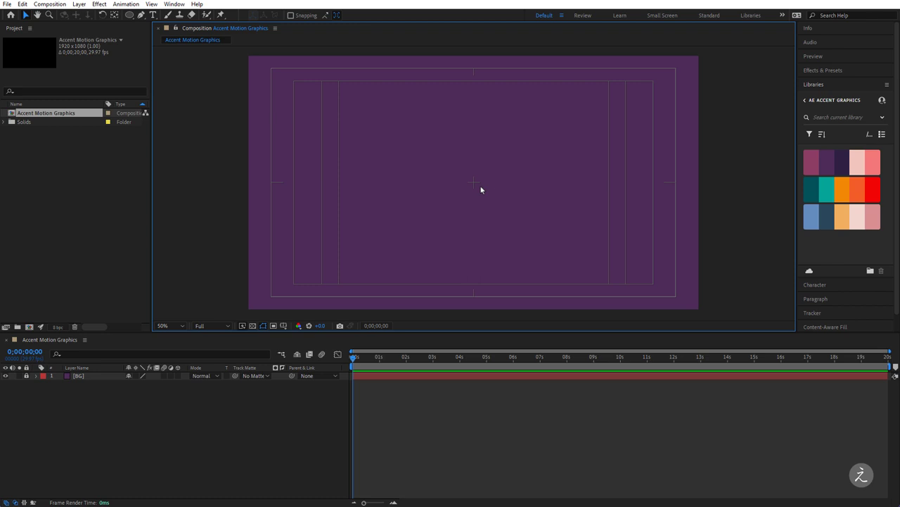
Step: Draw a straight vertical line with the Pen tool from the composition's centre up towards the top safe guides
left_click(141, 14)
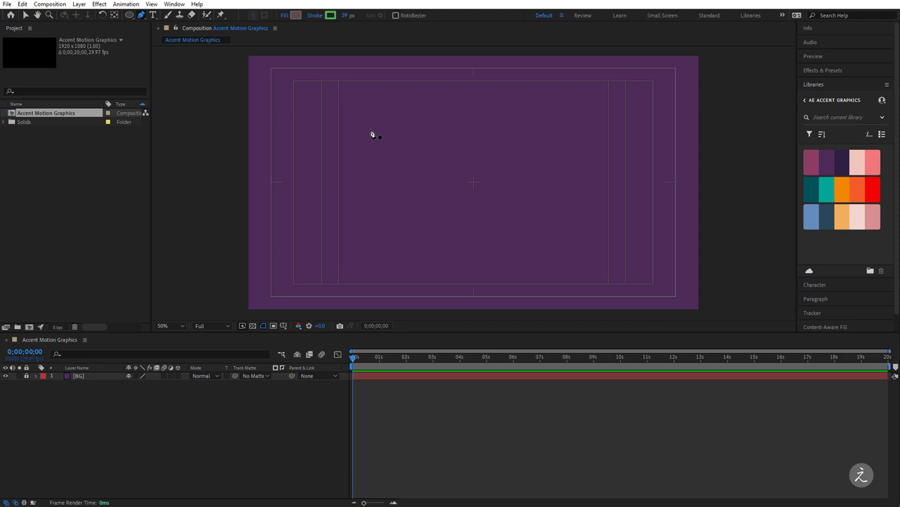
left_click(474, 184)
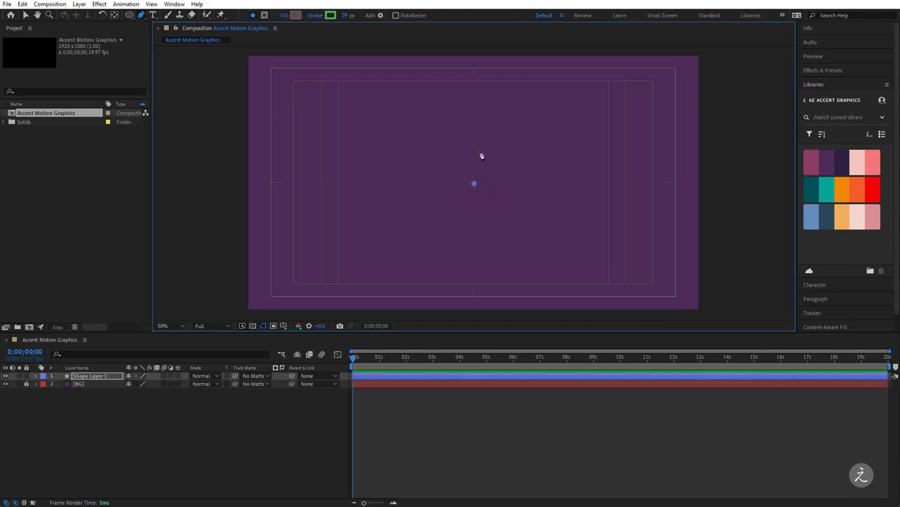
key("shift")
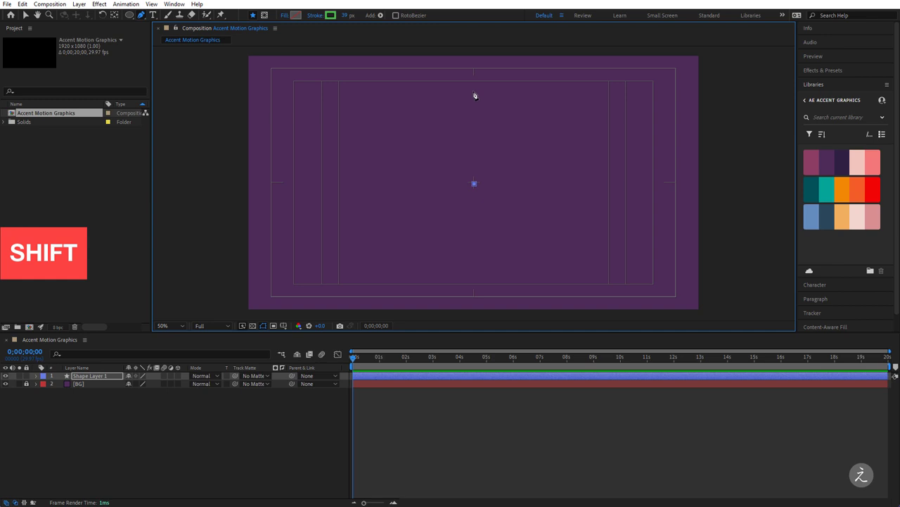
left_click(474, 91)
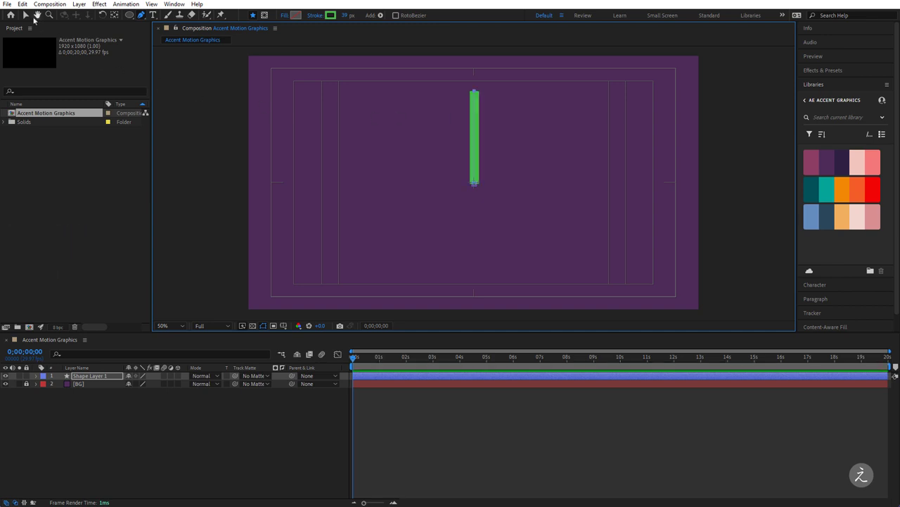
Step: Set the vertical line's stroke width to 12 px and deselect the layer
left_click(28, 15)
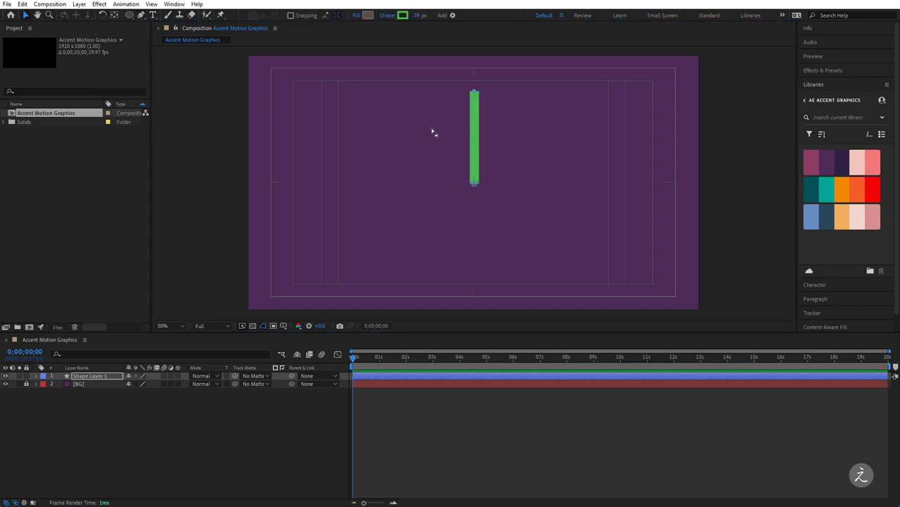
left_click(417, 15)
type("12")
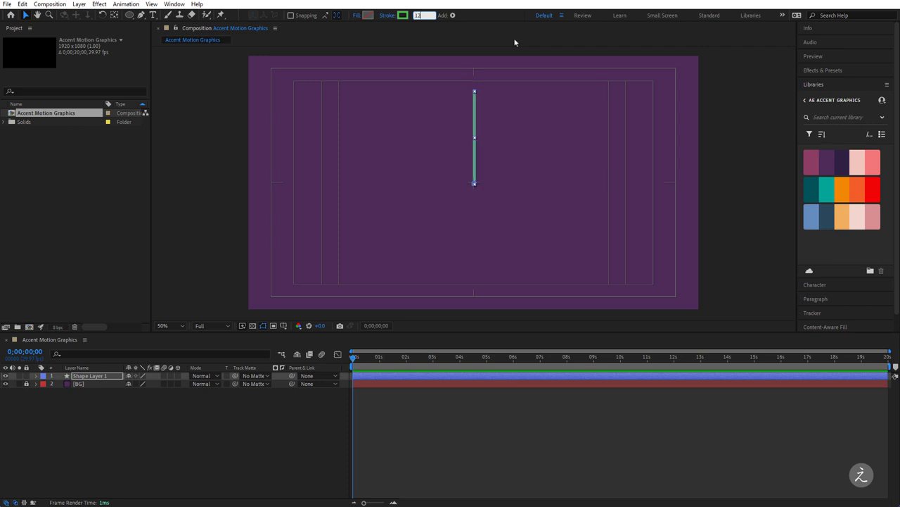
left_click(526, 120)
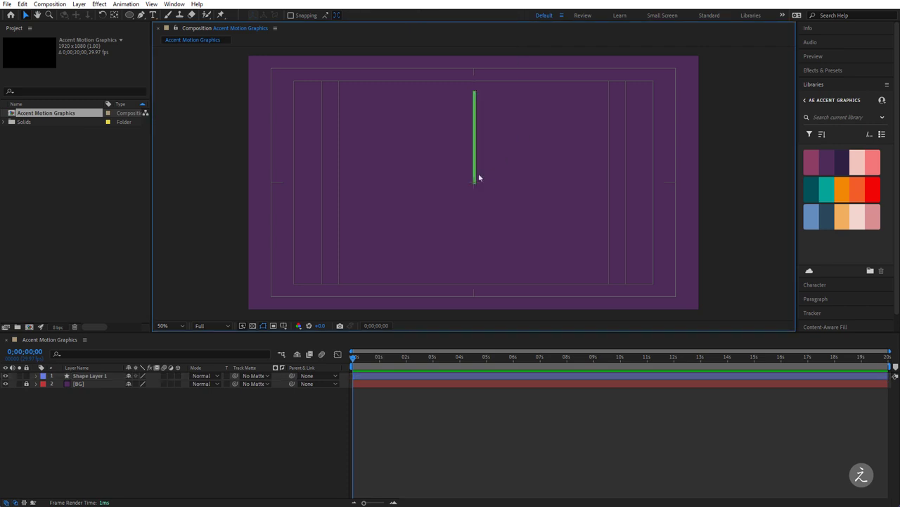
Step: Move the line layer's anchor point to the line's lower end at the composition centre, then return to the Selection tool
scroll(478, 176, "up", 5)
mouse_move(508, 189)
left_mouse_down()
mouse_move(546, 131)
mouse_move(501, 141)
left_mouse_up()
left_click(506, 143)
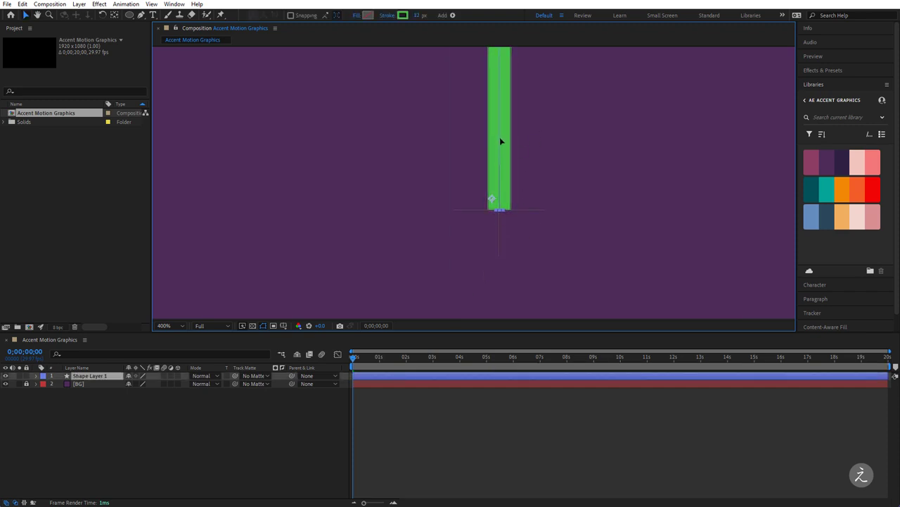
scroll(501, 206, "up", 2)
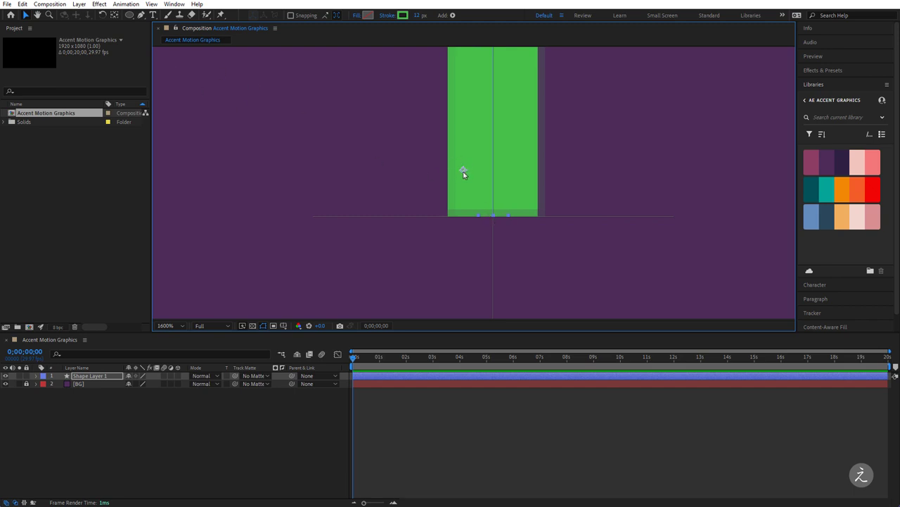
left_click(115, 15)
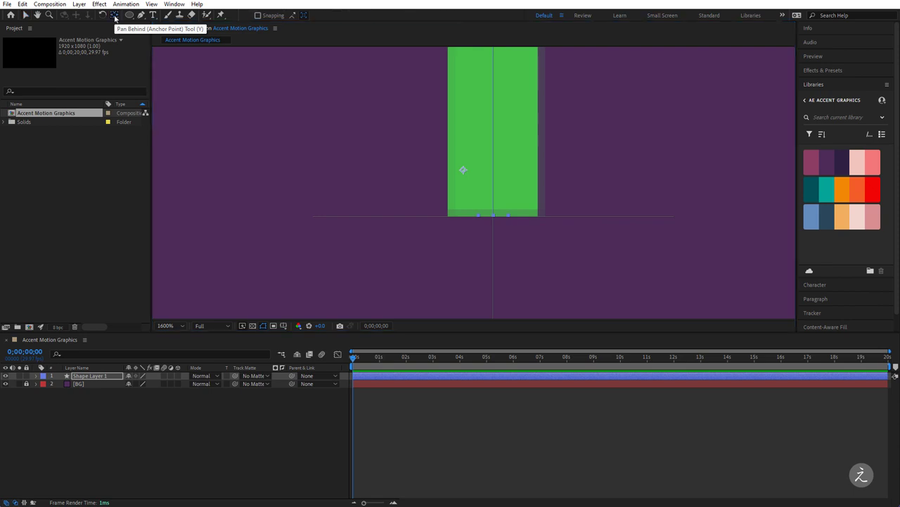
left_click(463, 170)
left_click_drag(463, 170, 493, 215)
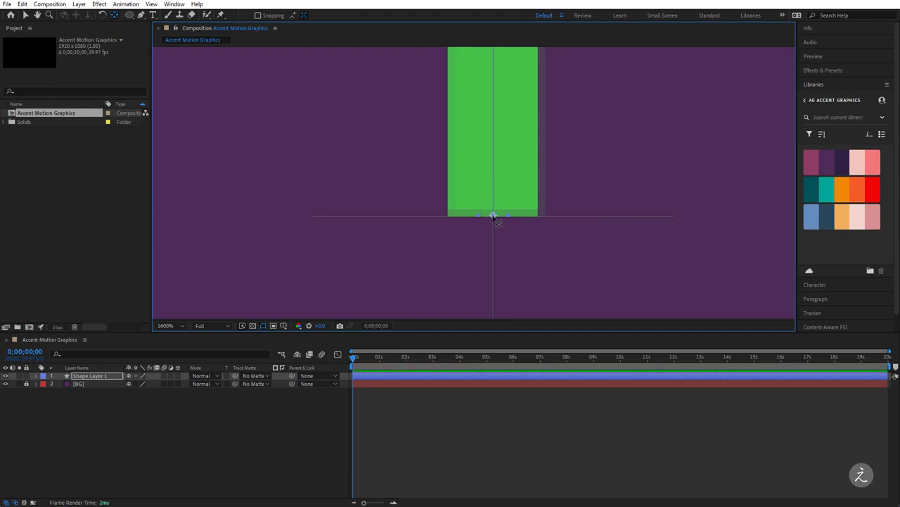
scroll(535, 191, "down", 4)
scroll(386, 189, "down", 2)
scroll(451, 201, "down", 3)
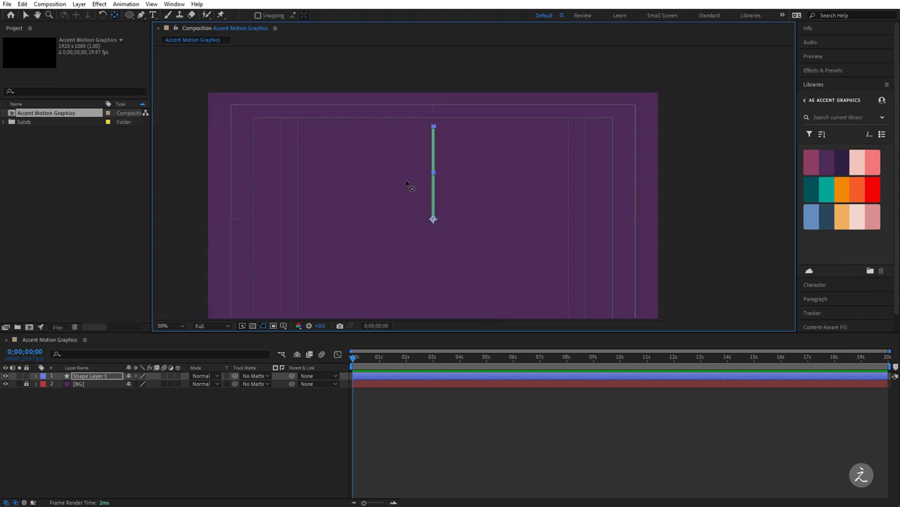
left_click(24, 14)
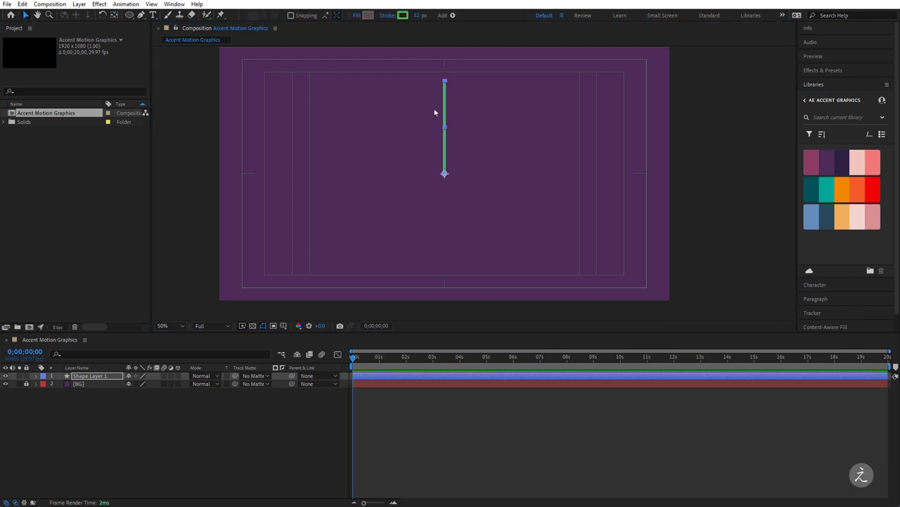
Step: Rename the shape layer as "Line"
left_click(96, 379)
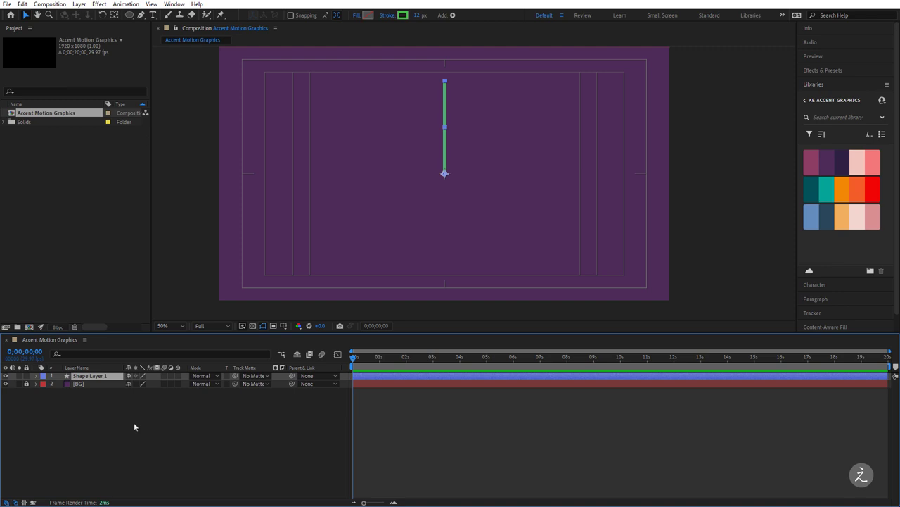
key("Return")
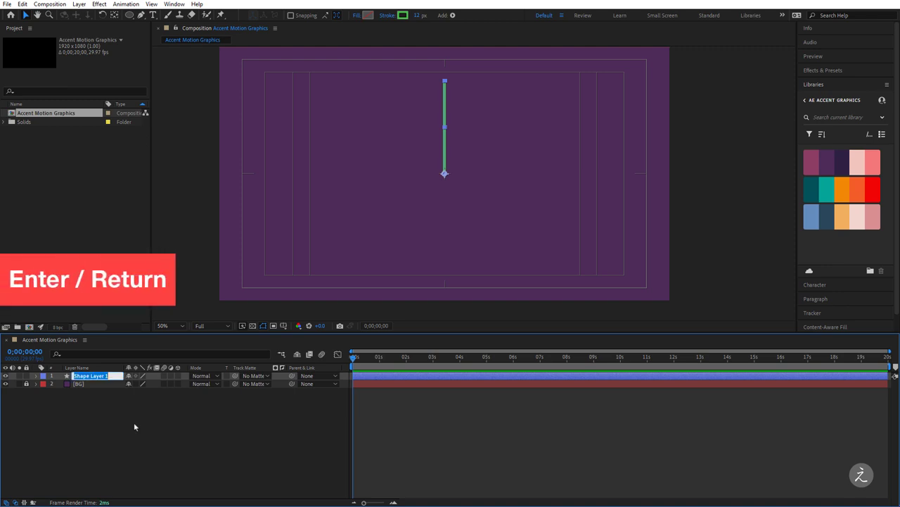
type("Line")
key("Return")
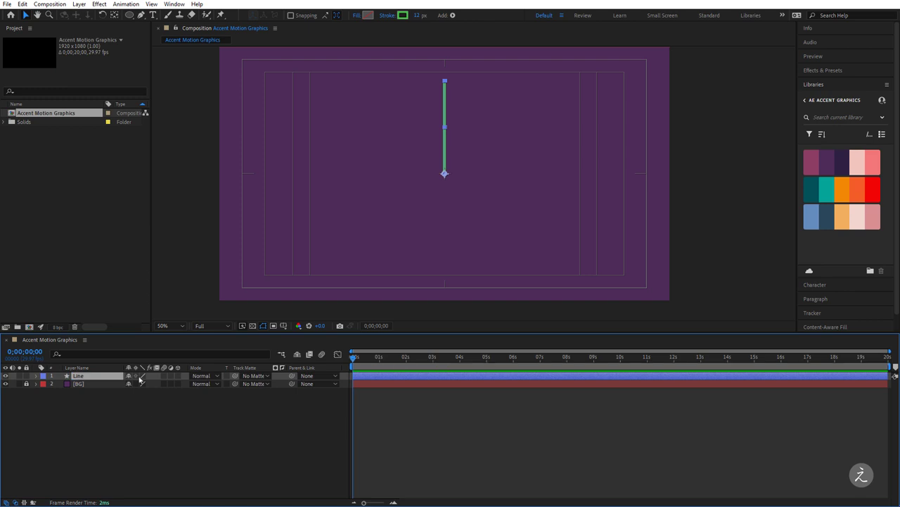
Step: Set the Line layer's stroke colour to the light pink swatch sampled from the AE Accent Graphics library palette, then deselect
left_click(36, 377)
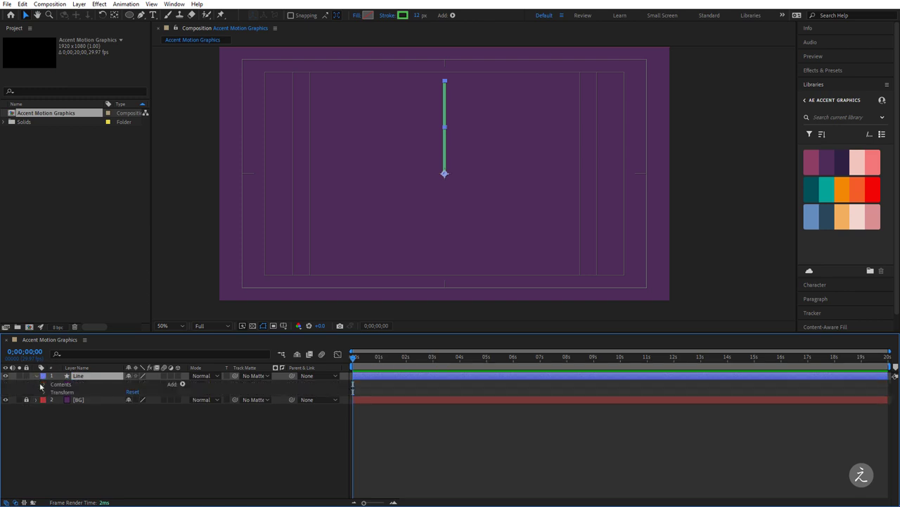
left_click(45, 384)
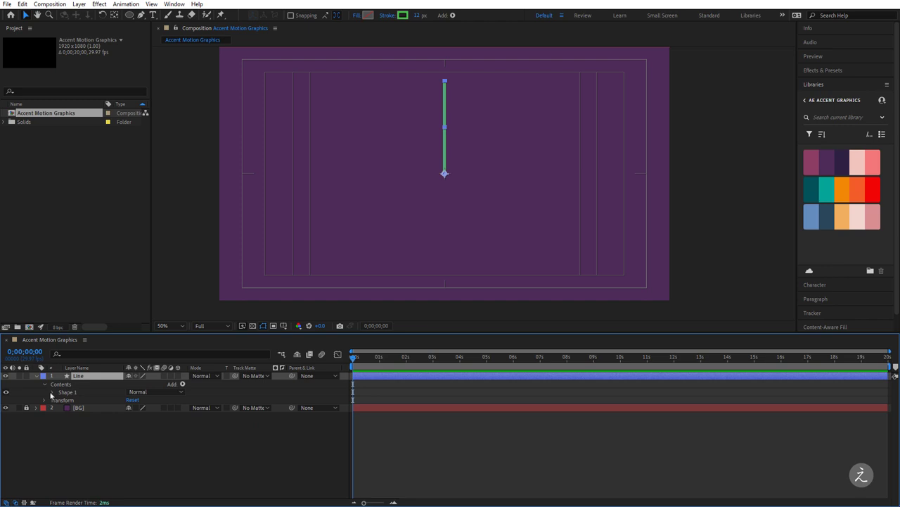
left_click(50, 394)
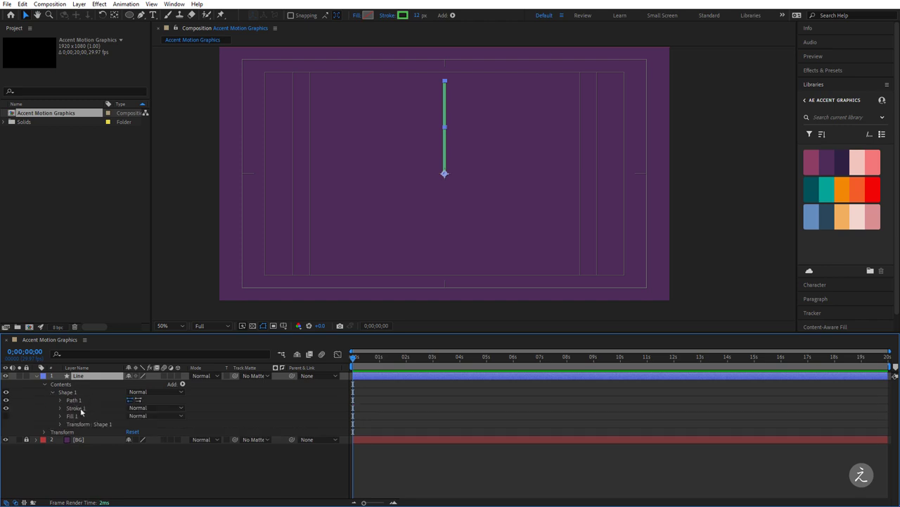
left_click(83, 408)
left_click(61, 408)
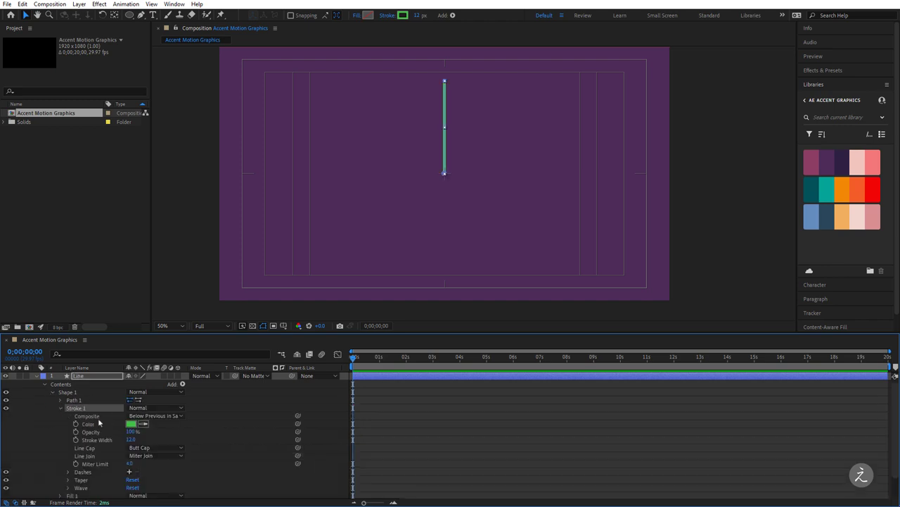
left_click(144, 424)
left_click(865, 162)
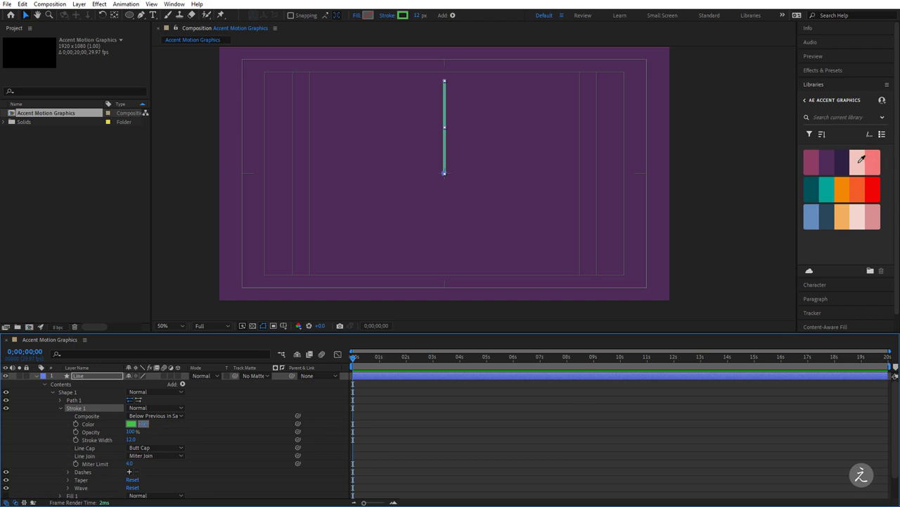
left_click(482, 186)
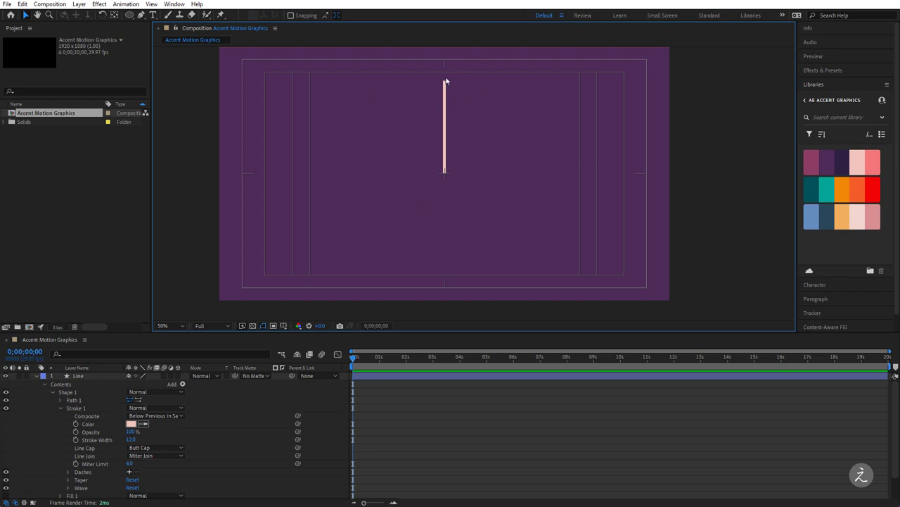
Step: Set the line stroke's Line Cap to Round Cap and return to the full composition view with nothing selected
scroll(445, 78, "up", 6)
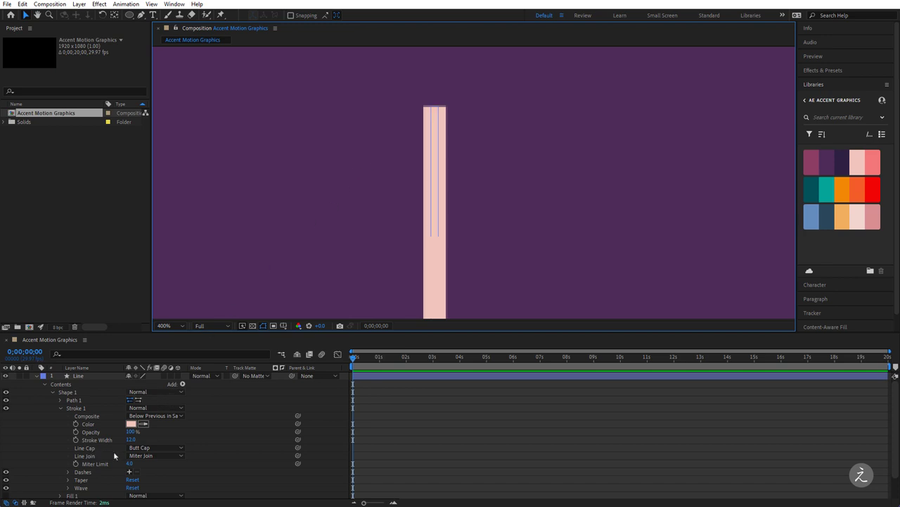
left_click(178, 451)
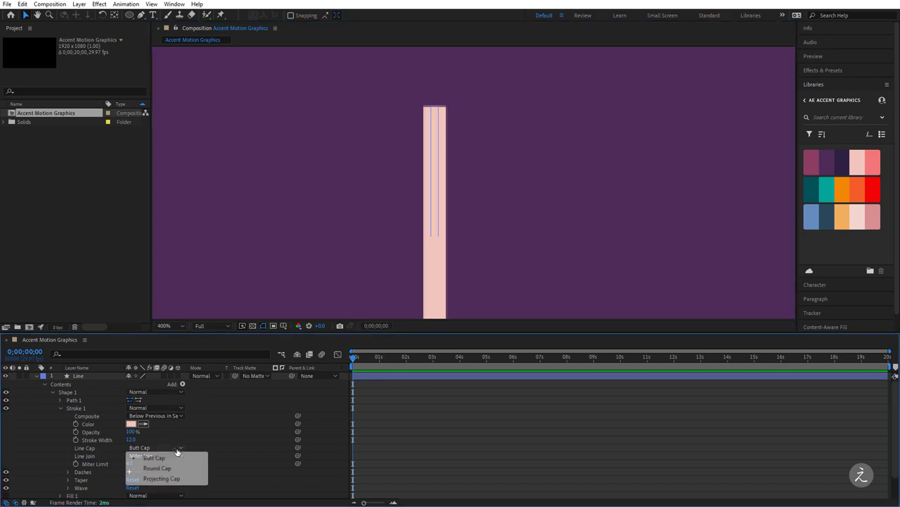
left_click(179, 469)
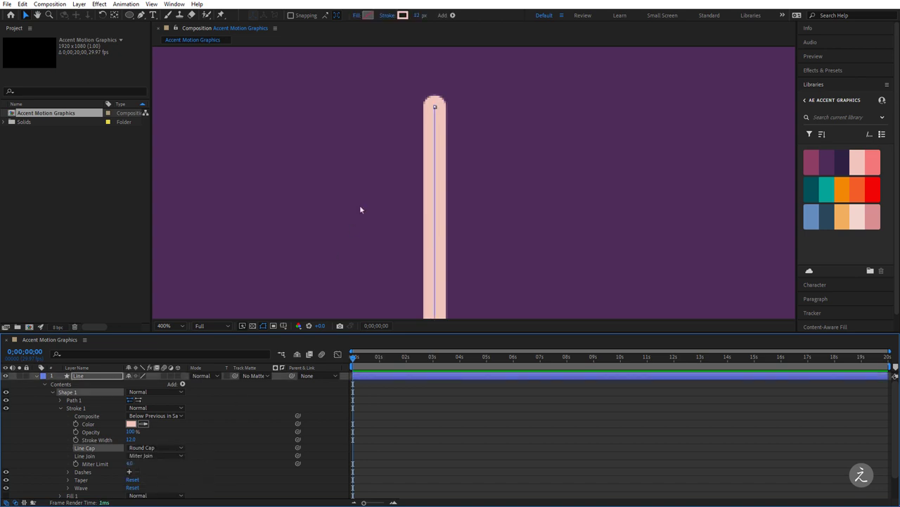
scroll(360, 206, "down", 2)
left_click_drag(451, 249, 490, 123)
scroll(463, 239, "down", 3)
left_click_drag(507, 257, 514, 196)
key("v")
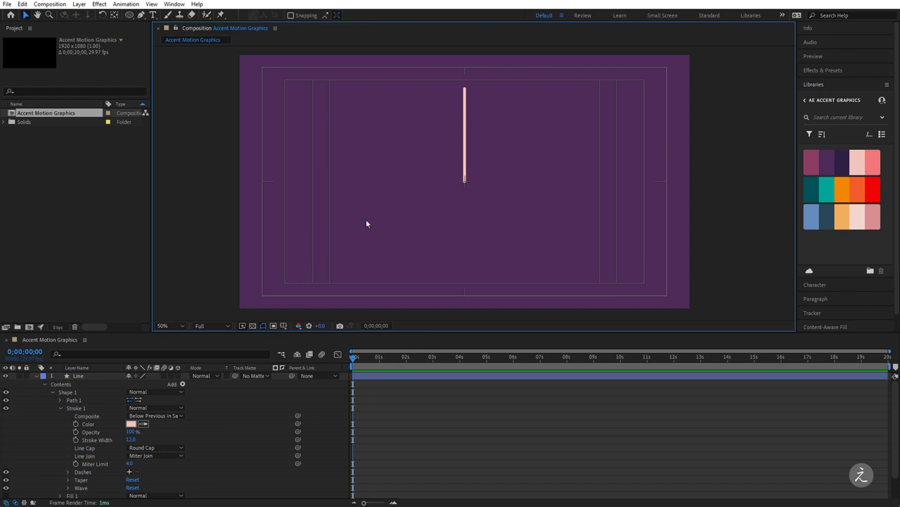
Step: Turn off the title/action safe guides in the composition view
left_click(283, 325)
left_click(299, 336)
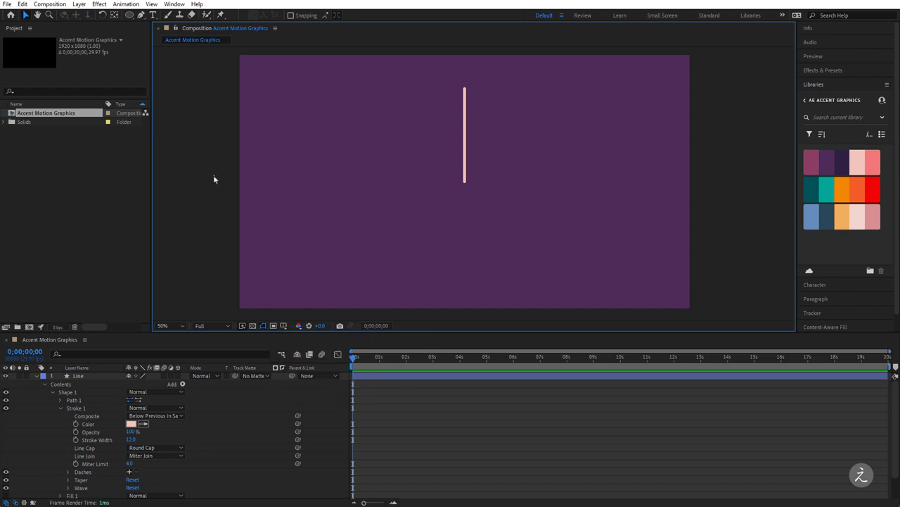
left_click_drag(530, 195, 527, 197)
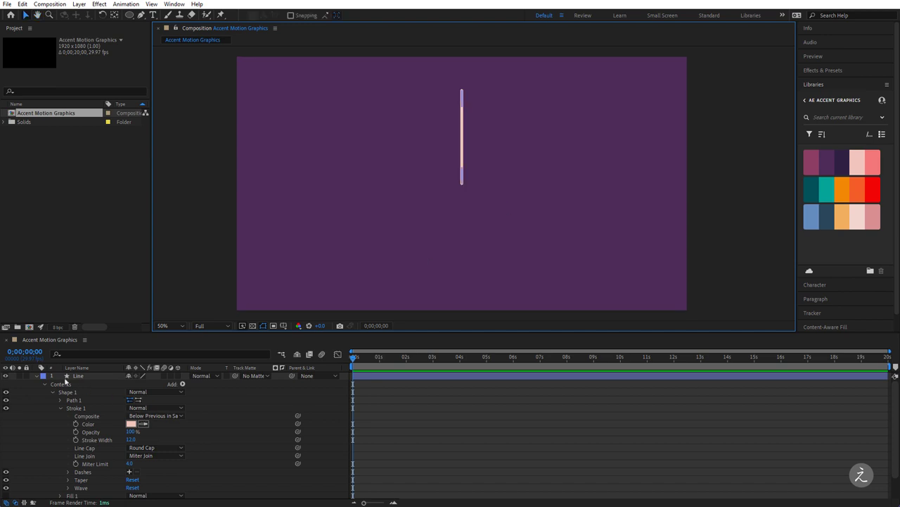
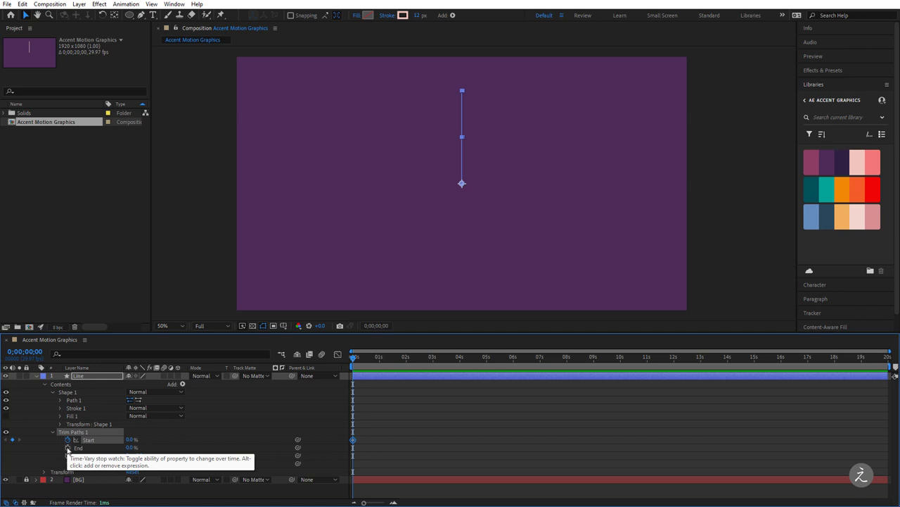
Step: Keyframe the line's Trim Paths End value at the beginning of the composition, 0;00;00;00
left_click(67, 448)
left_click(392, 439)
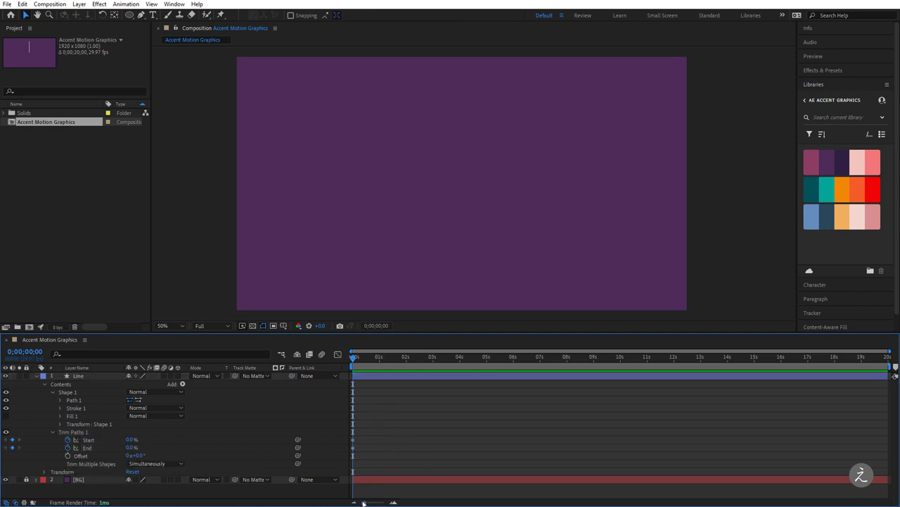
left_click_drag(363, 502, 371, 502)
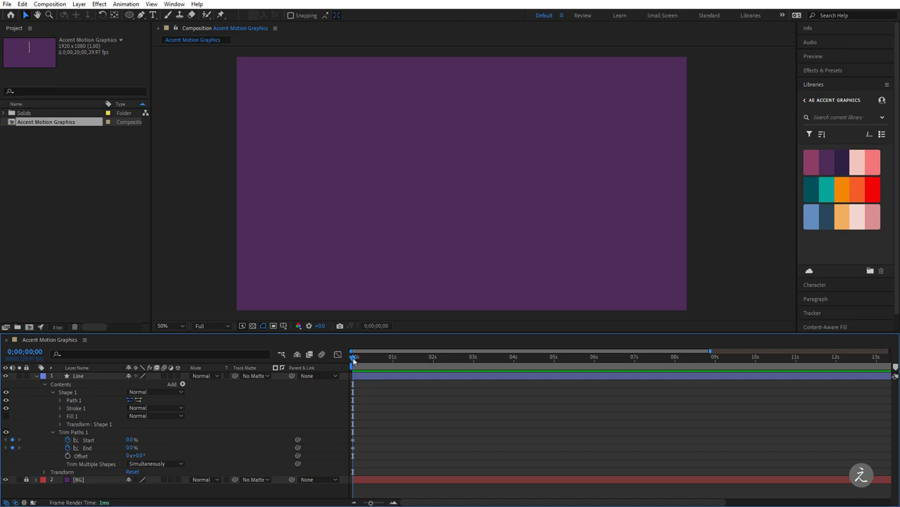
mouse_move(356, 358)
left_mouse_down()
mouse_move(440, 361)
mouse_move(352, 361)
left_mouse_up()
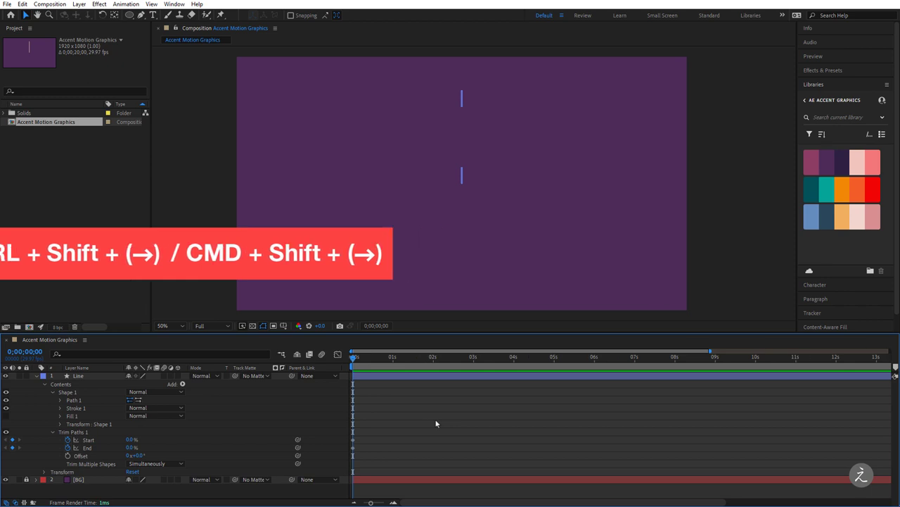
Step: At 0;00;02;00, keyframe both Start and End of the line's Trim Paths at 100%
key("ctrl+shift+Right")
key("ctrl+shift+Right")
key("ctrl+shift+Right")
key("ctrl+shift+Right")
key("ctrl+shift+Right")
key("ctrl+shift+Right")
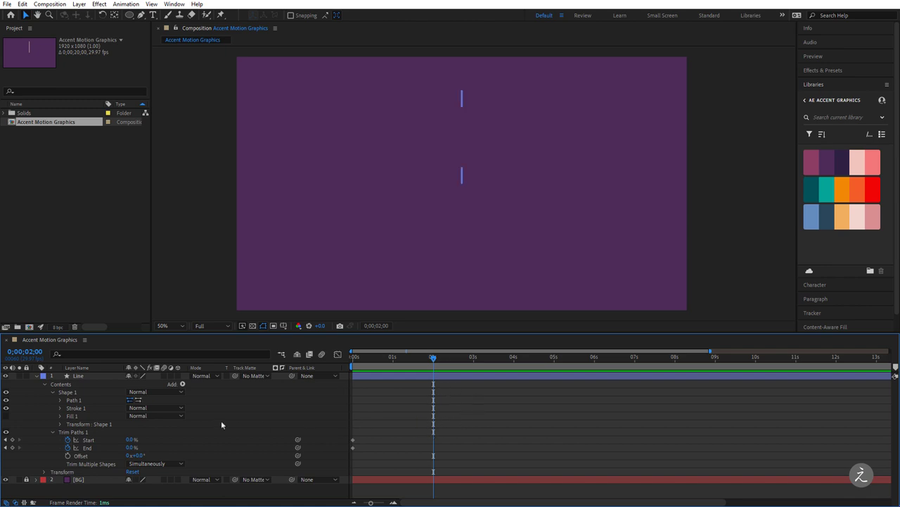
left_click(131, 440)
key("Return")
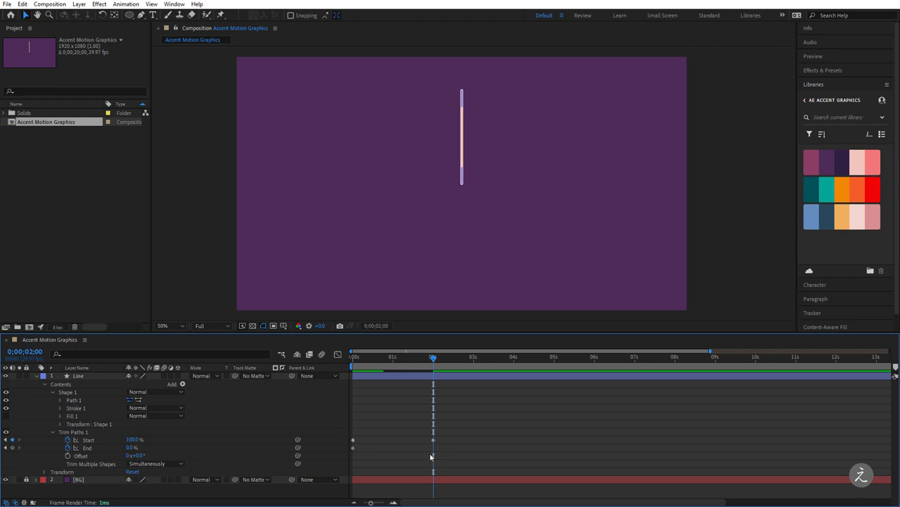
left_click(131, 448)
type("100")
key("Return")
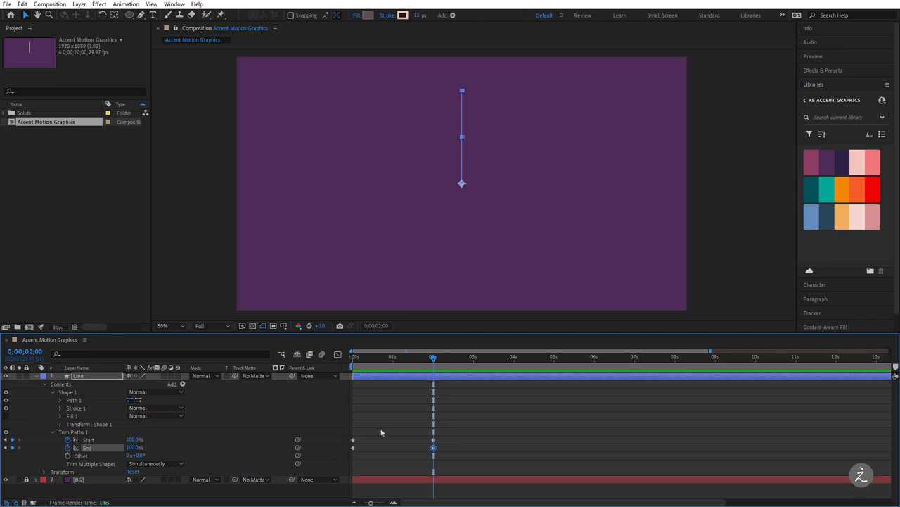
Step: Preview the line's trim animation from the beginning of the composition
left_click_drag(432, 360, 353, 358)
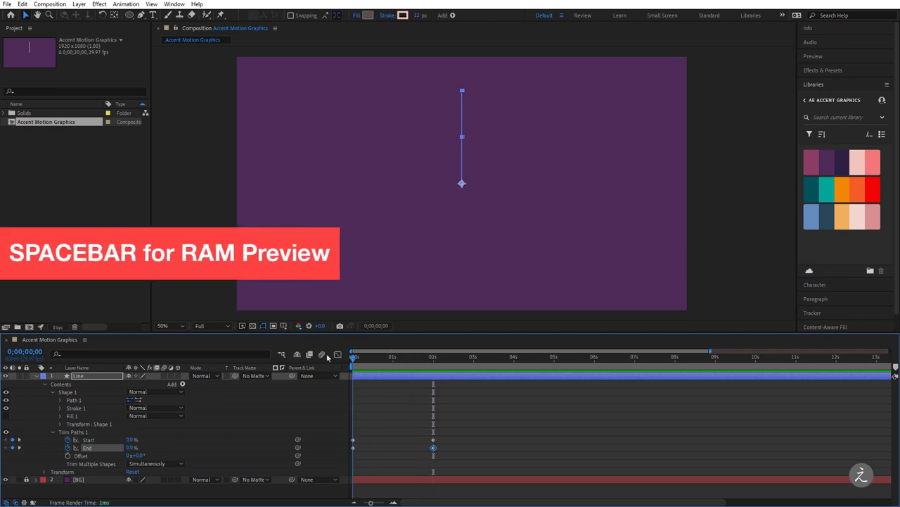
key("space")
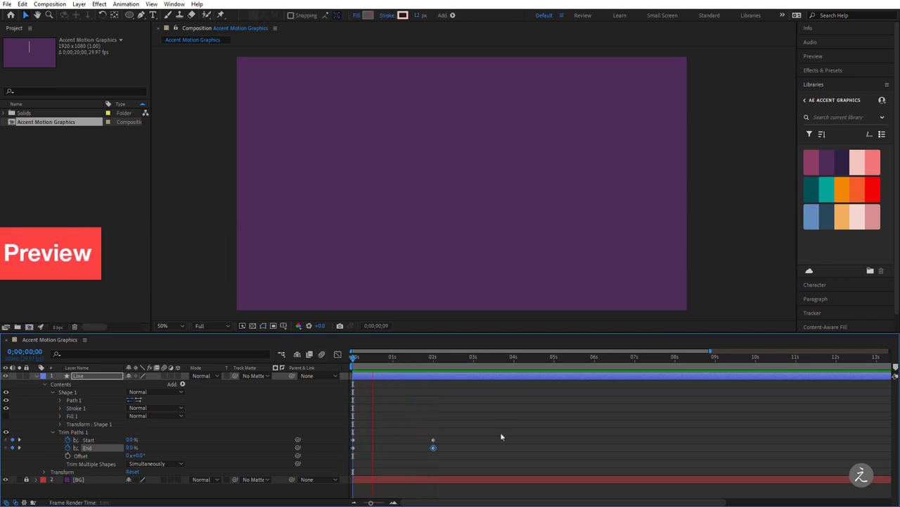
left_click(502, 434)
key("space")
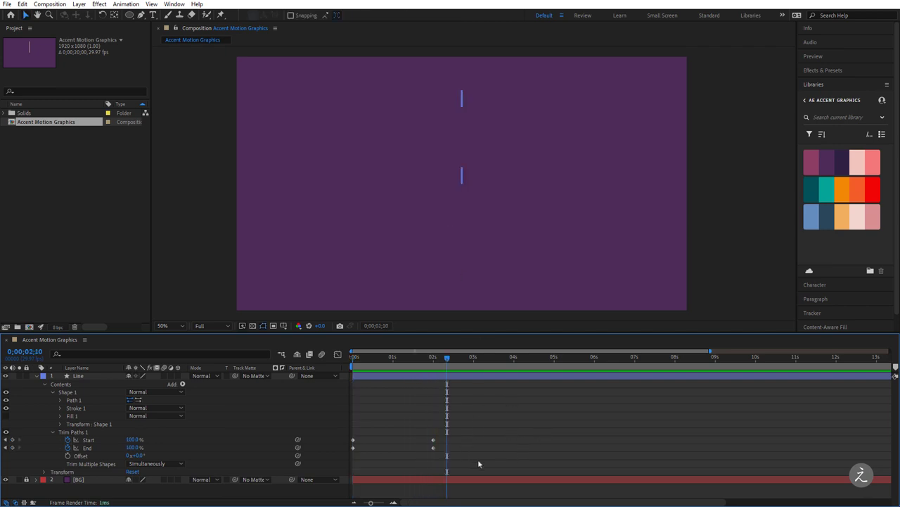
Step: Delay both Trim Paths End keyframes by about 17 frames relative to the Start keyframes and preview the motion
left_click_drag(479, 459, 353, 451)
key("Page_Up")
key("Page_Up")
key("Page_Up")
key("Page_Up")
key("Page_Up")
key("Page_Up")
key("Page_Up")
key("Page_Up")
key("Page_Up")
key("Page_Up")
key("Page_Up")
key("Page_Up")
key("Page_Up")
key("Page_Up")
key("Page_Up")
key("Page_Up")
key("Page_Up")
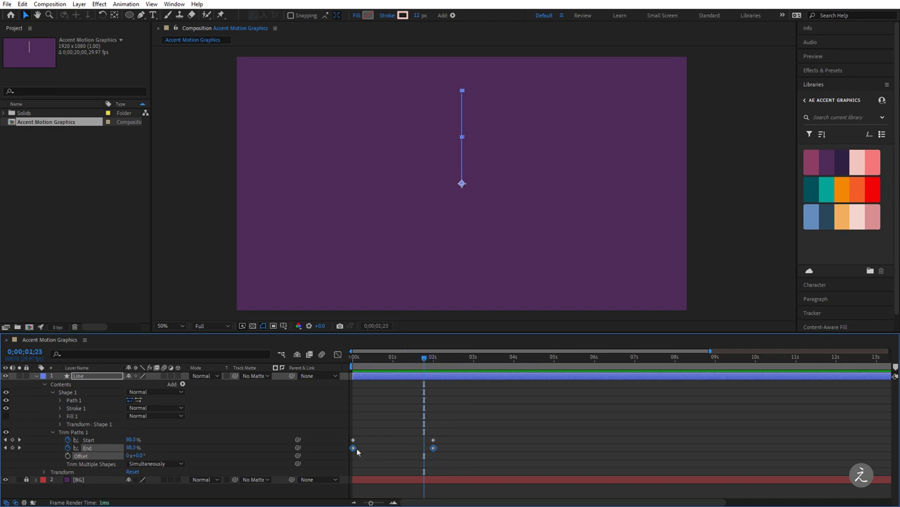
mouse_move(354, 450)
left_mouse_down()
mouse_move(410, 455)
mouse_move(376, 449)
left_mouse_up()
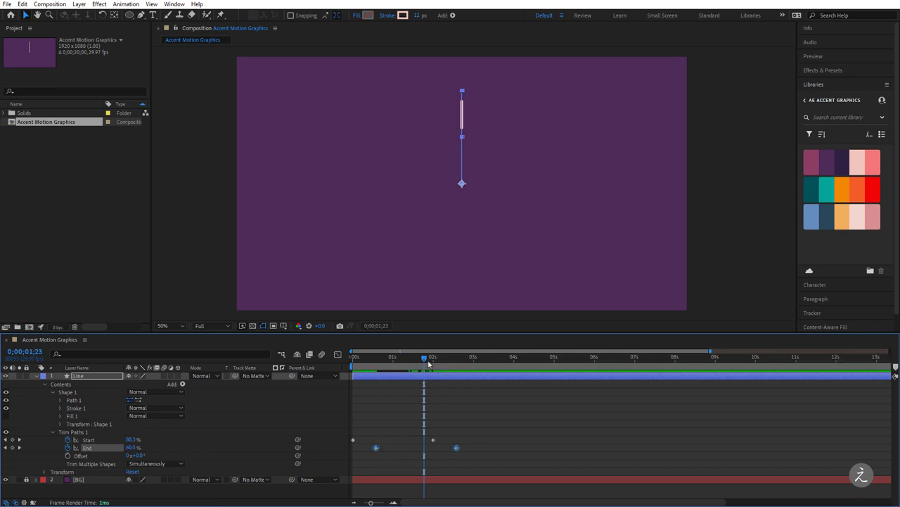
key("space")
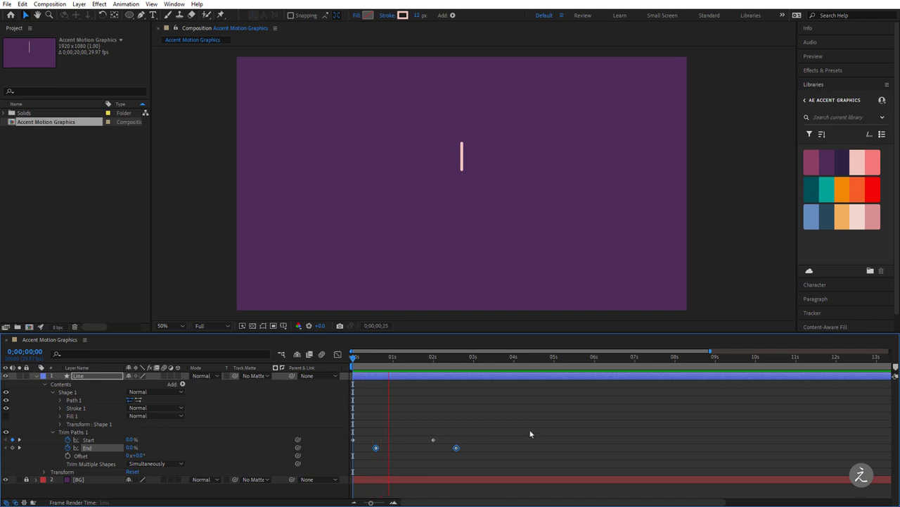
Step: Move the last Start and End keyframes about half a second earlier, then shift both End keyframes so they begin about 12 frames in
left_click_drag(495, 461, 430, 418)
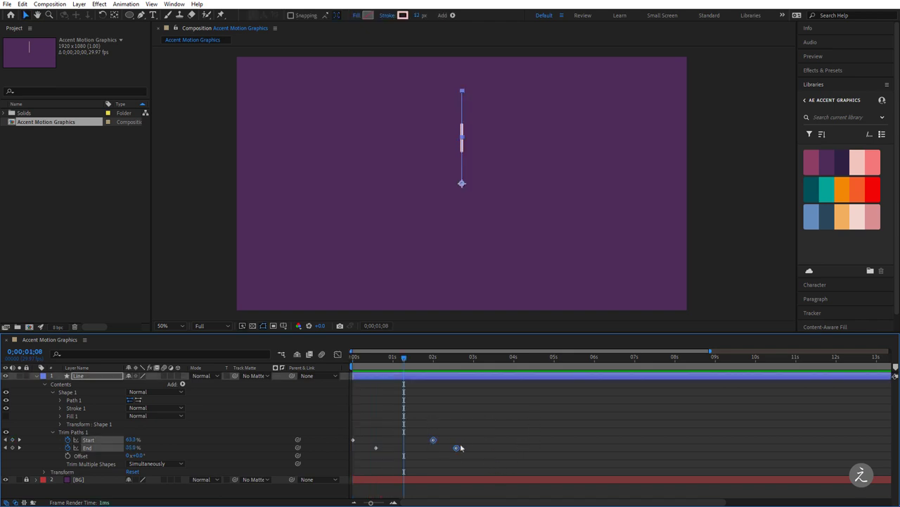
left_click_drag(459, 451, 375, 448)
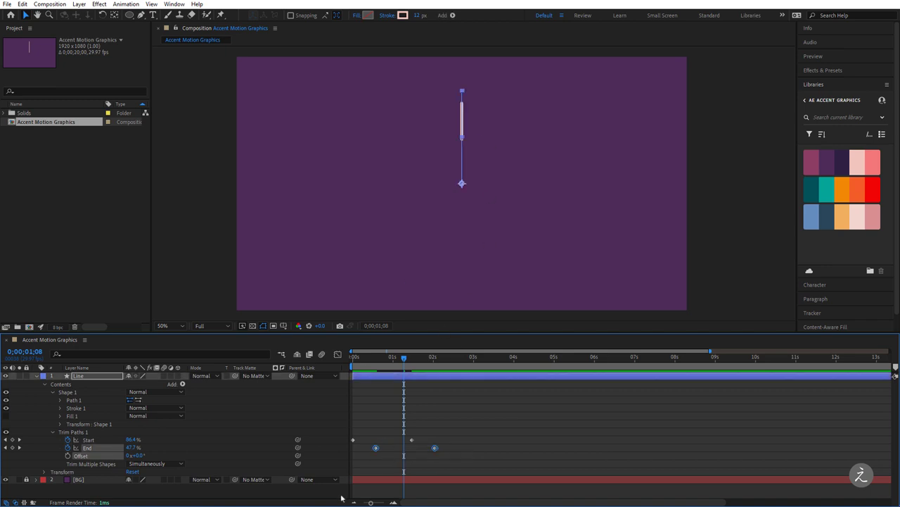
left_click_drag(376, 450, 371, 450)
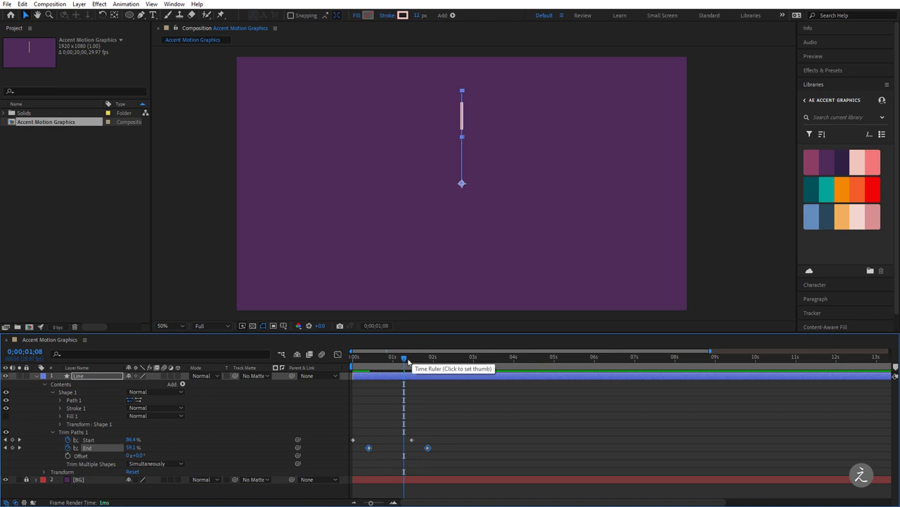
Step: Preview the retimed line animation from the beginning with the timeline magnified around its keyframes
key("Home")
left_click_drag(371, 502, 375, 503)
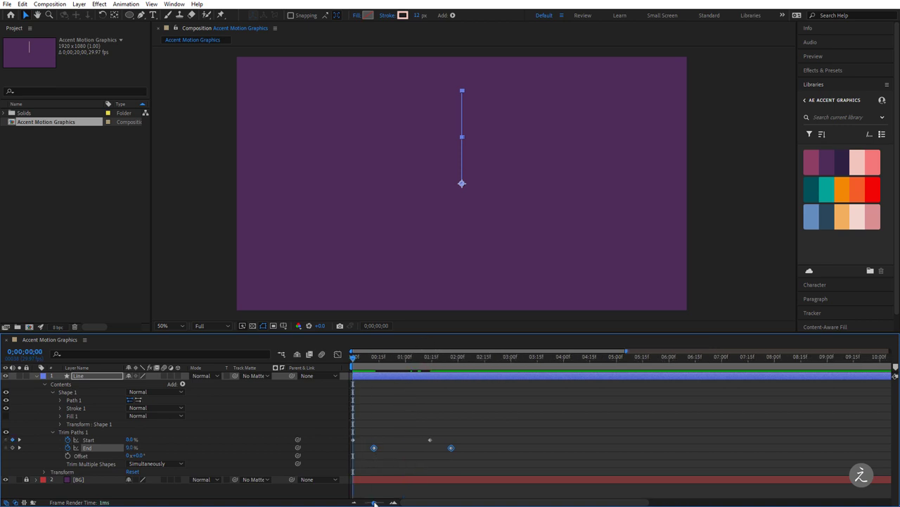
left_click(564, 452)
key("space")
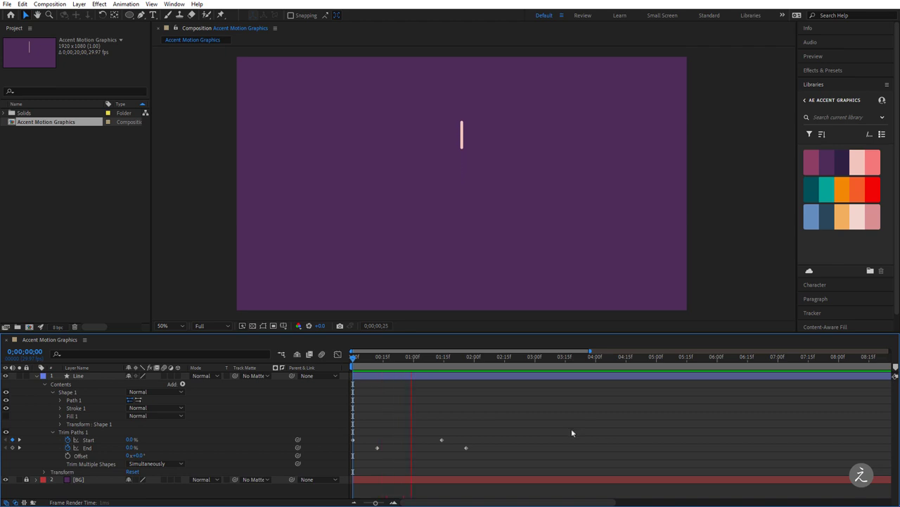
Step: Move the last Start and End keyframes earlier, to about 1;06 and 1;18, and preview the faster animation
mouse_move(487, 456)
left_mouse_down()
mouse_move(466, 438)
mouse_move(451, 447)
left_mouse_up()
left_click_drag(403, 360, 342, 366)
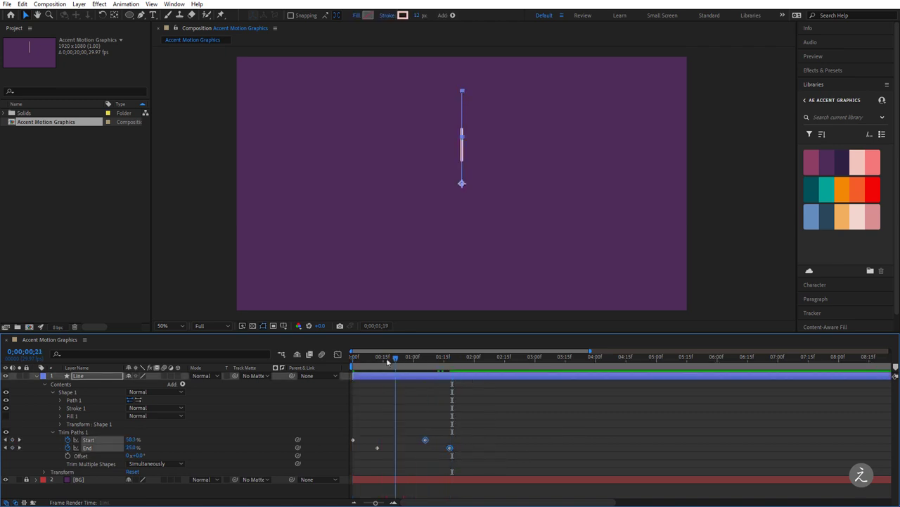
key("space")
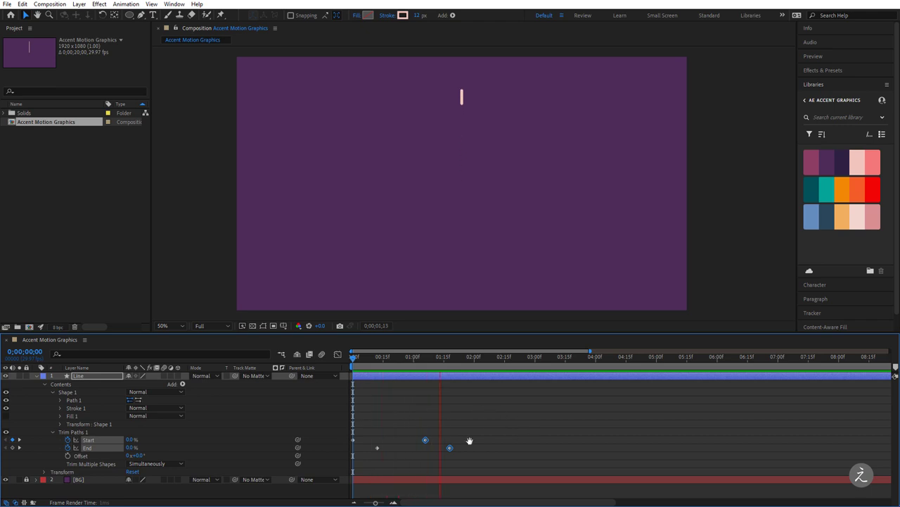
key("space")
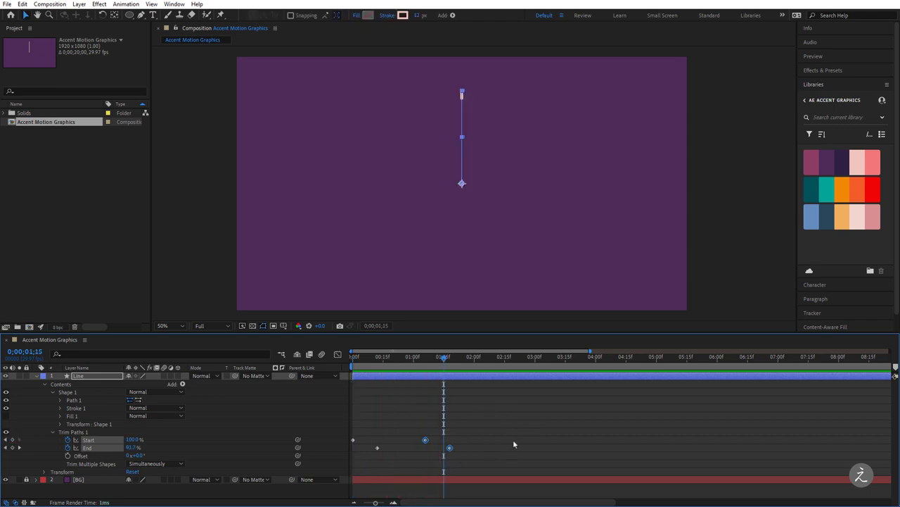
Step: Apply Easy Ease to all four Trim Paths Start and End keyframes and preview the motion from the beginning
left_click(478, 440)
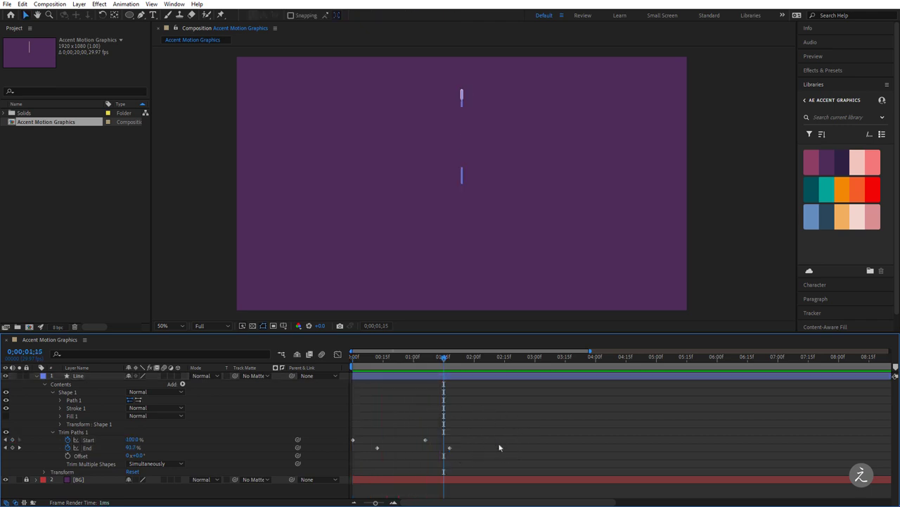
left_click_drag(499, 461, 350, 433)
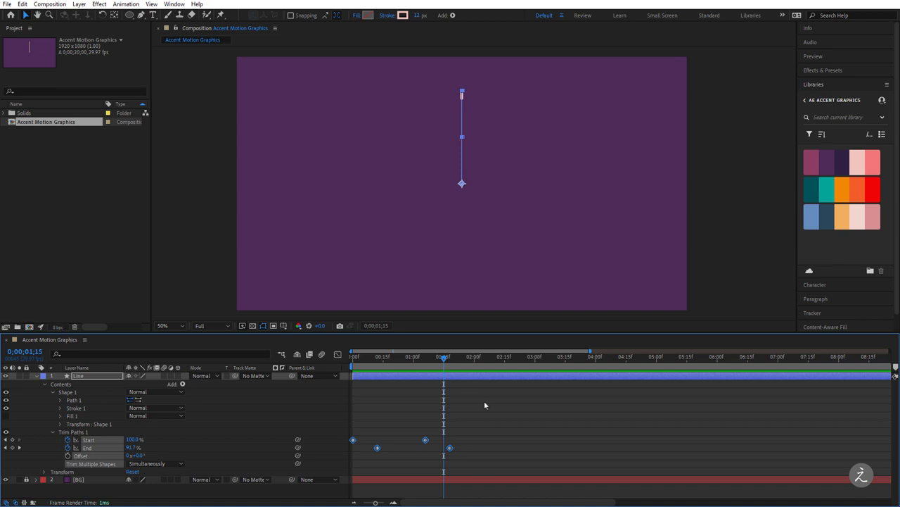
right_click(425, 440)
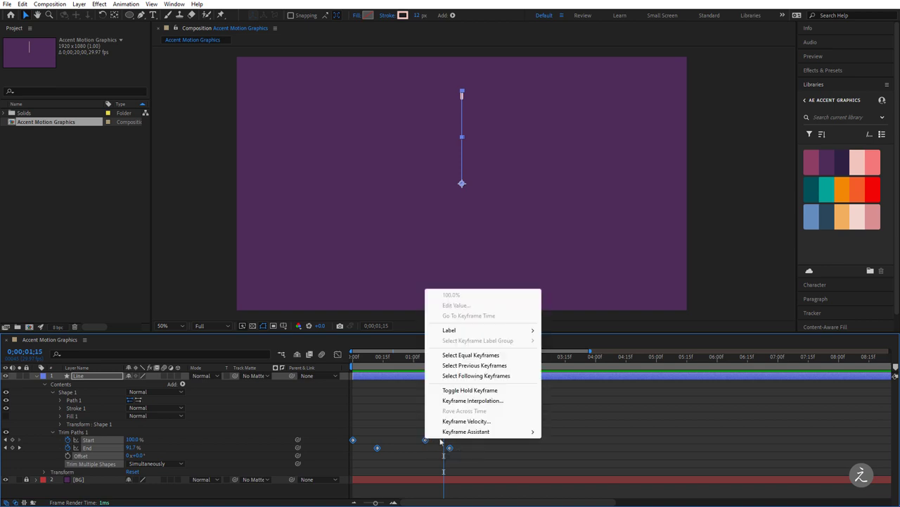
mouse_move(497, 432)
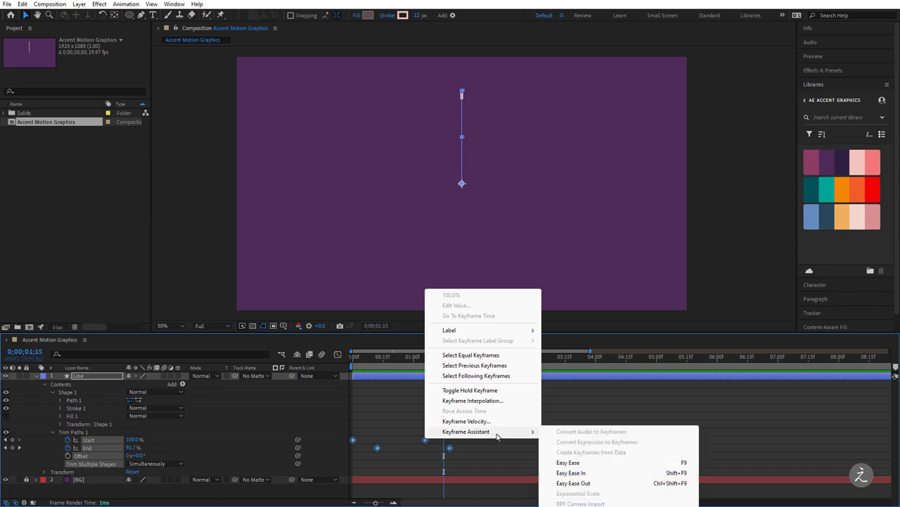
left_click(620, 462)
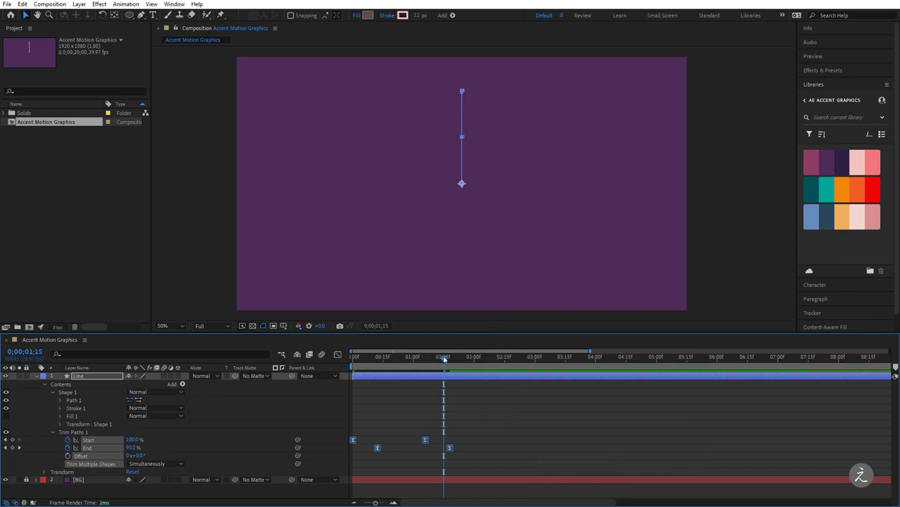
key("Home")
left_click(514, 408)
key("space")
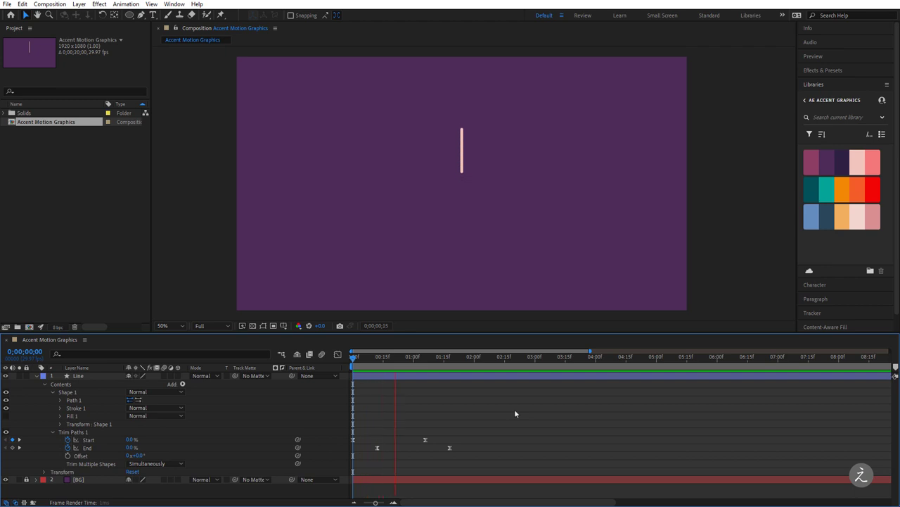
key("space")
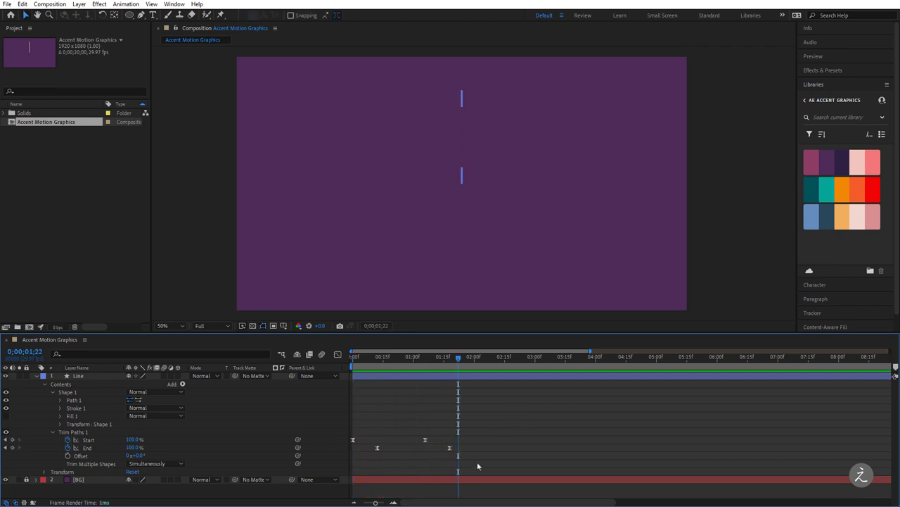
Step: Move the last Start and End keyframes about 4 frames earlier, to 1;02 and 1;14
left_click_drag(478, 466, 420, 423)
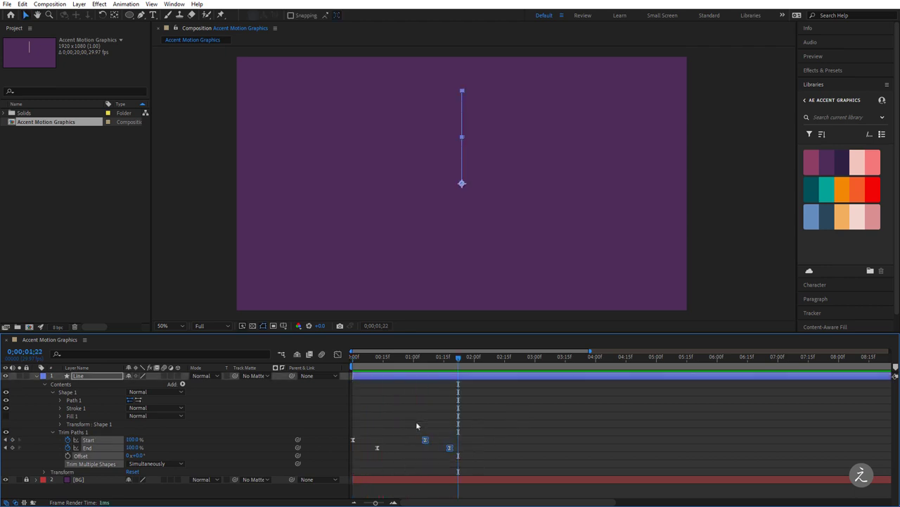
left_click_drag(450, 448, 442, 451)
left_click(497, 446)
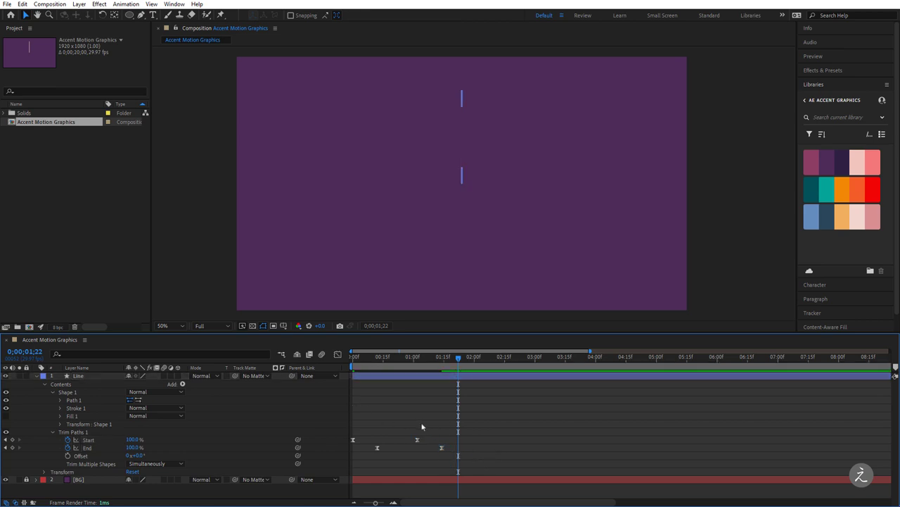
Step: Show the speed graph of the Start keyframes and set the last Start keyframe's incoming influence to 75%
left_click_drag(425, 439, 347, 431)
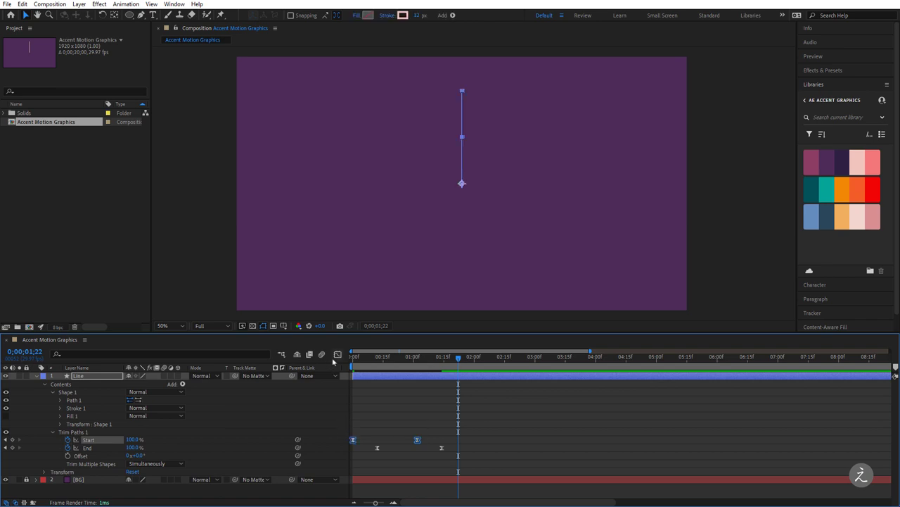
left_click(337, 354)
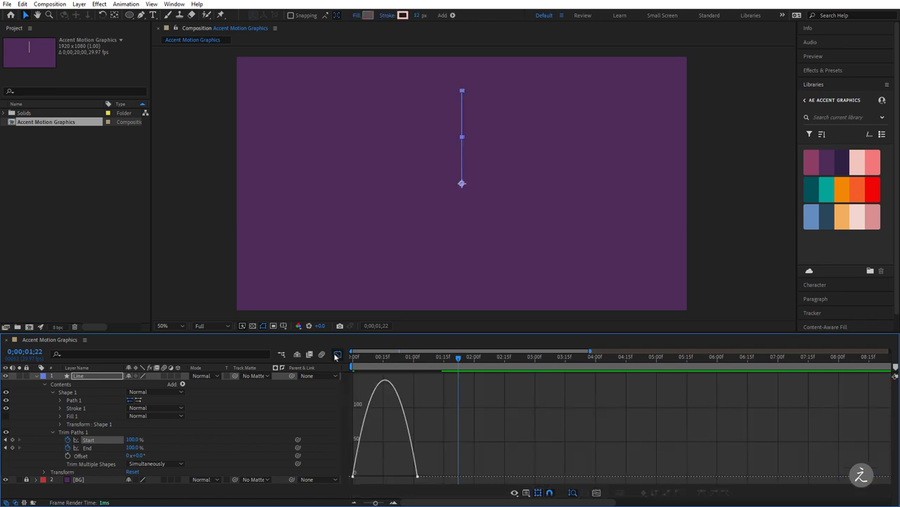
left_click(526, 493)
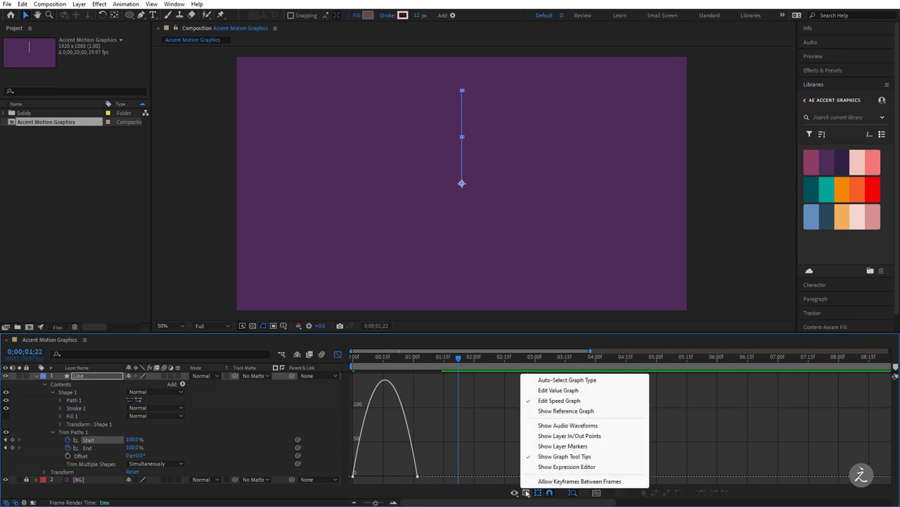
left_click(574, 401)
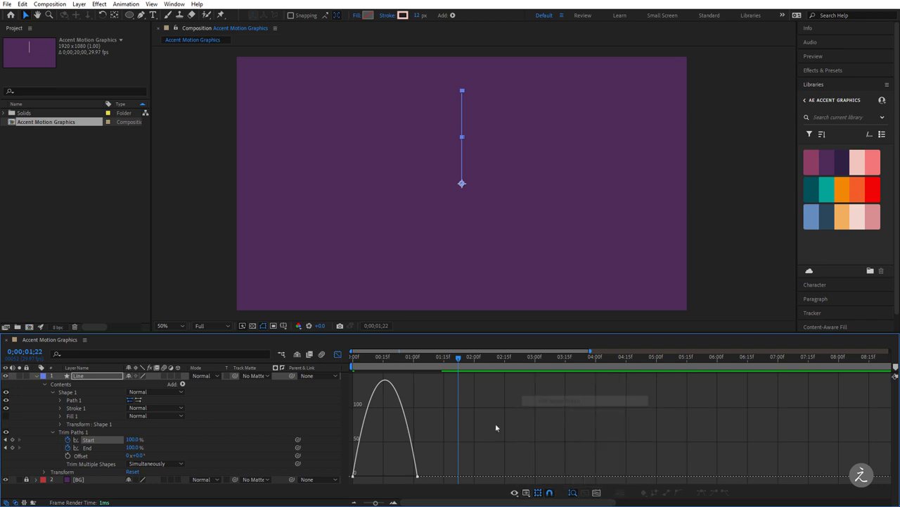
left_click(418, 477)
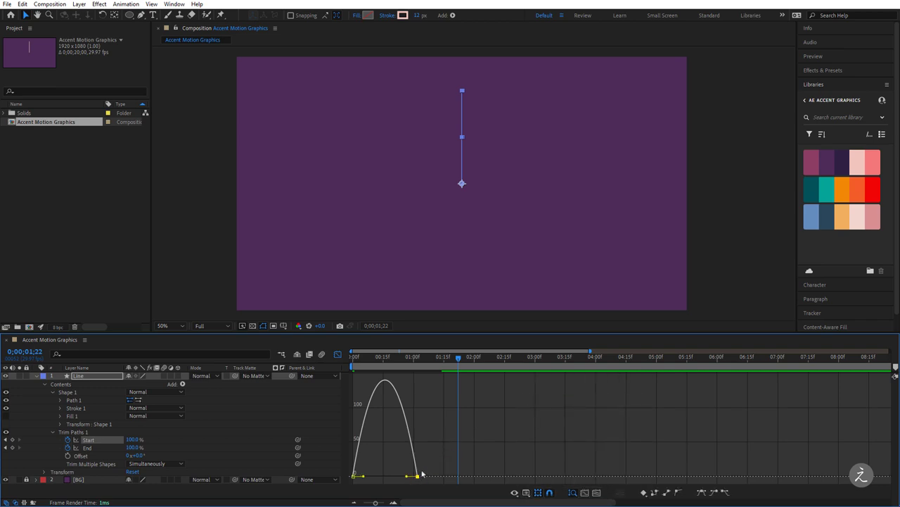
mouse_move(418, 477)
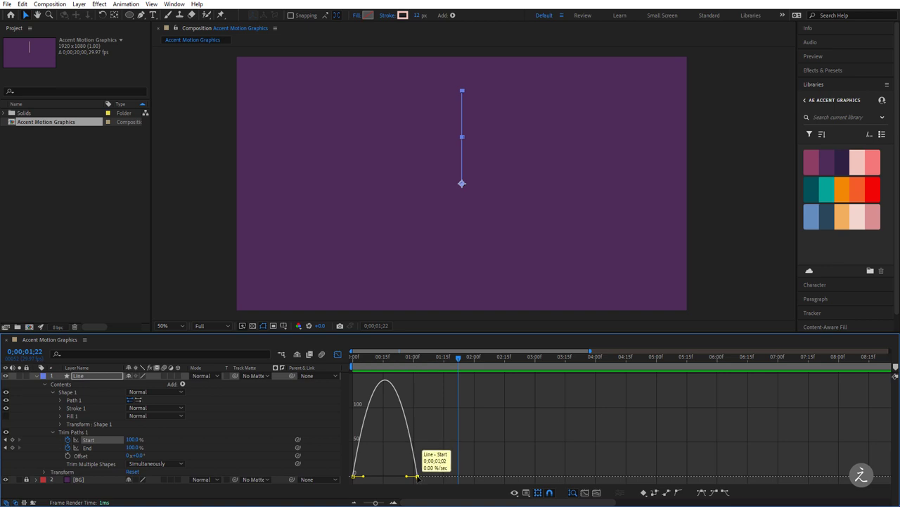
key("ctrl+shift+k")
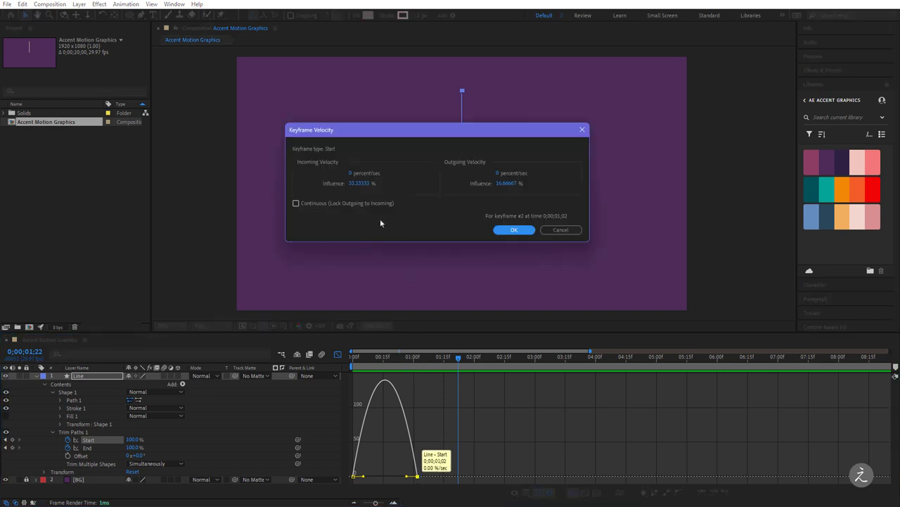
left_click(359, 184)
type("80")
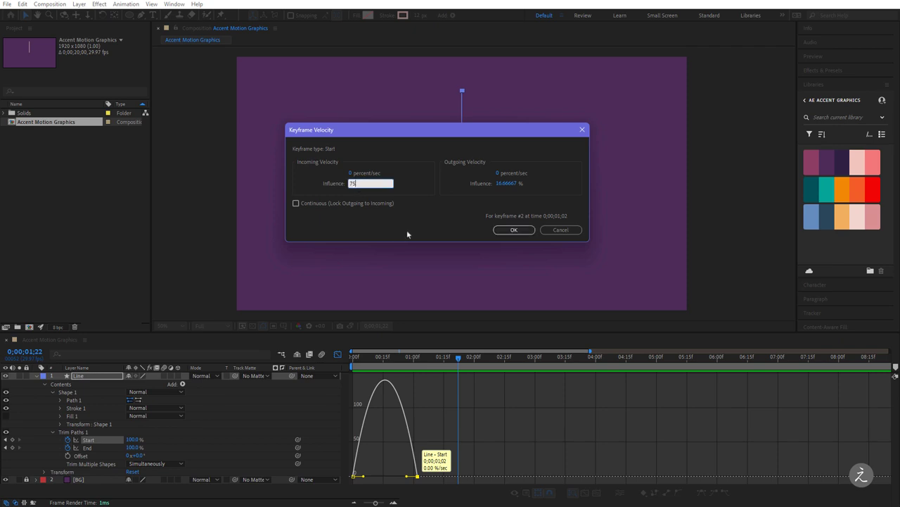
key("Return")
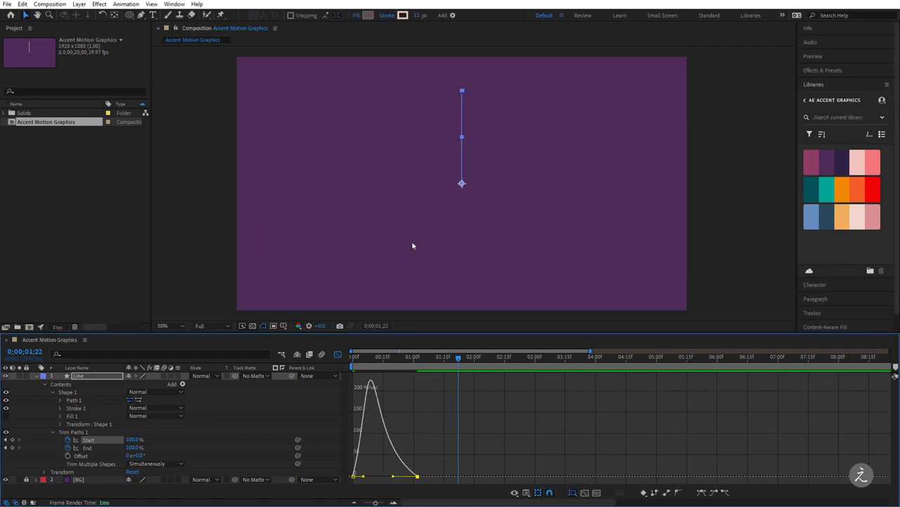
Step: Set the first Start keyframe's outgoing influence to 75%, return to the keyframe view and preview the line from the beginning
double_click(353, 476)
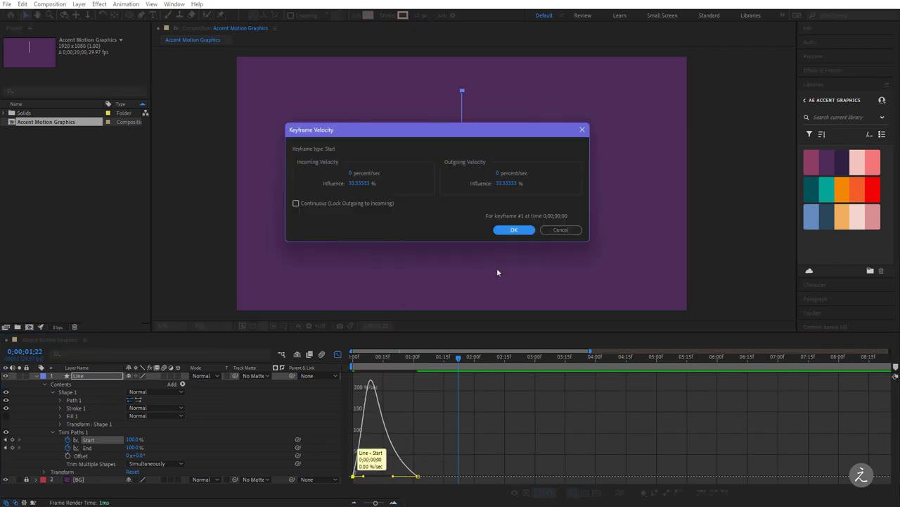
left_click(507, 182)
type("100")
key("Return")
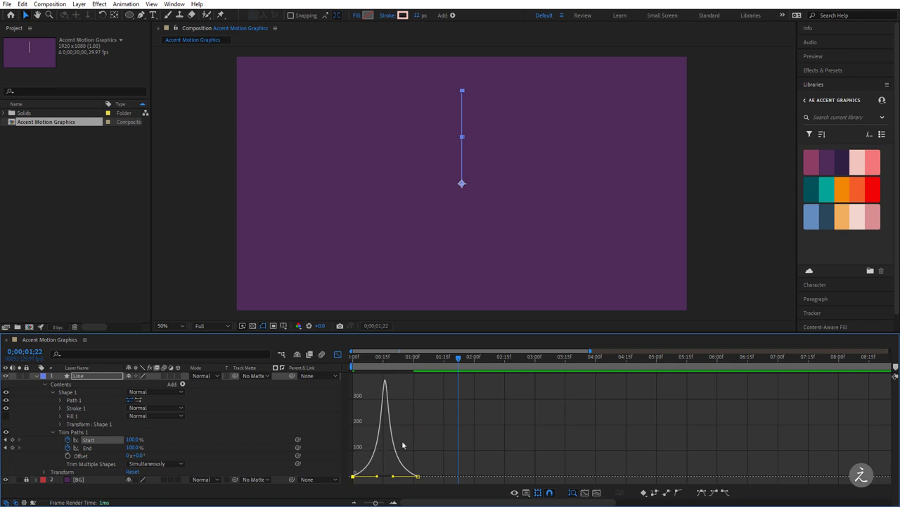
left_click(338, 354)
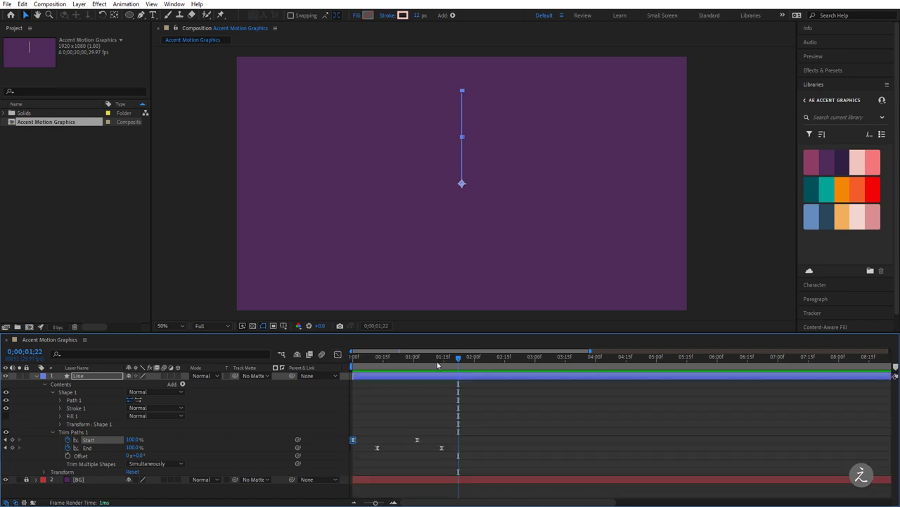
key("Home")
left_click(501, 413)
key("space")
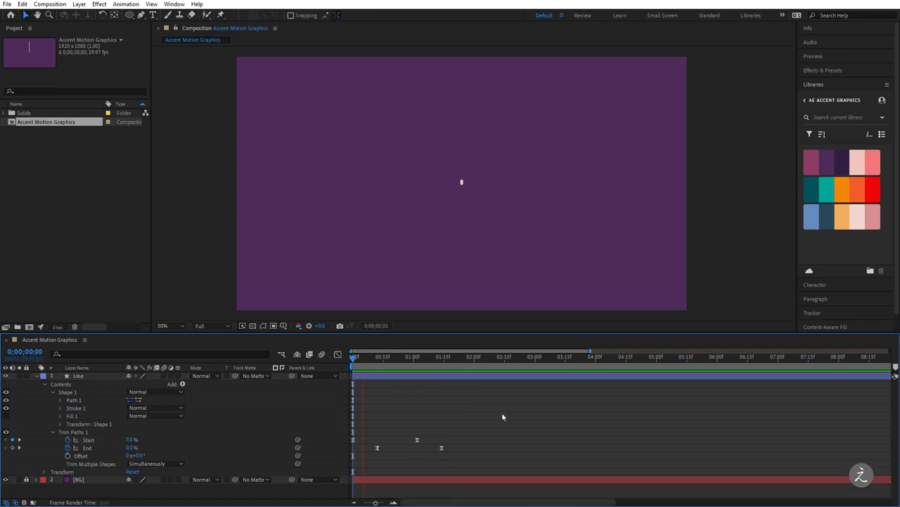
key("space")
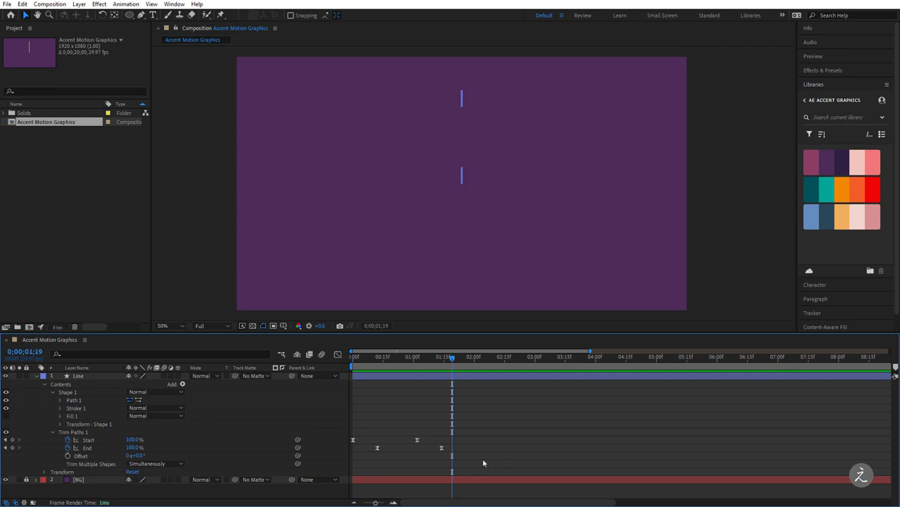
Step: Show the speed graph of the End keyframes and set the last End keyframe's incoming influence to 75%
left_click_drag(475, 464, 371, 455)
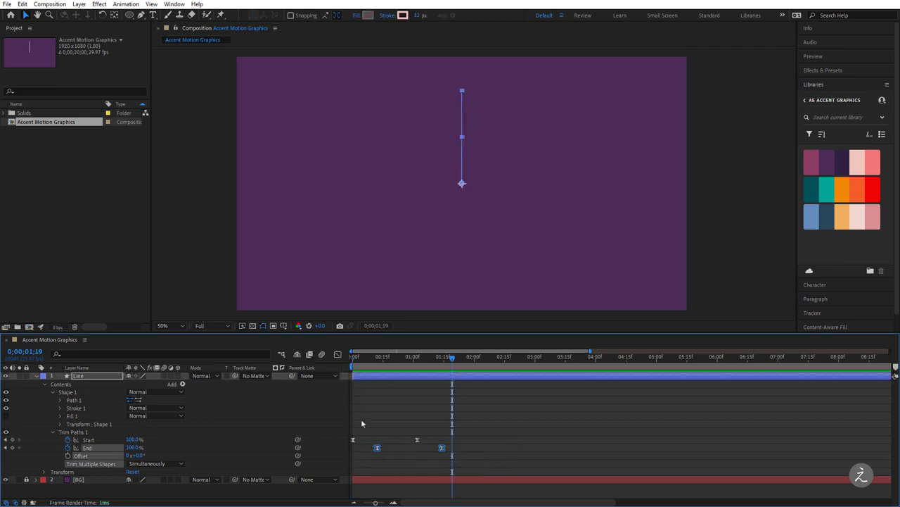
left_click(338, 353)
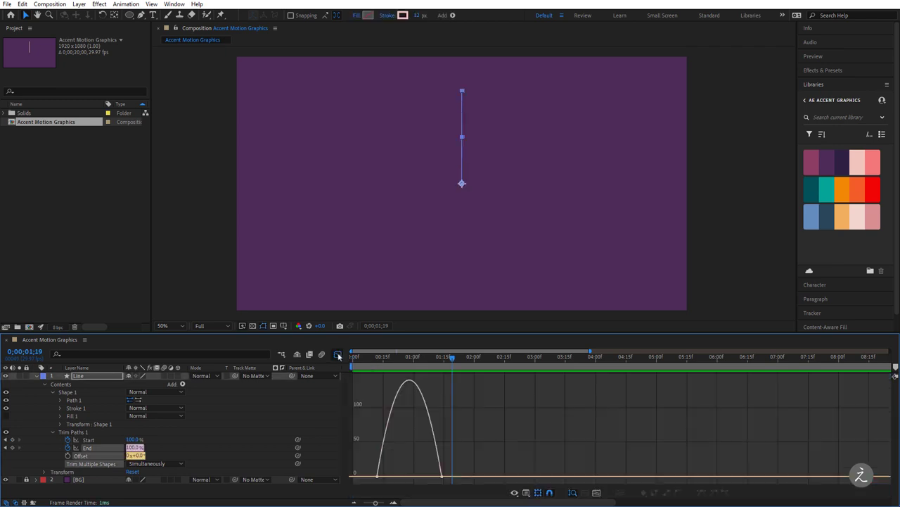
left_click(442, 475)
key("ctrl+shift+k")
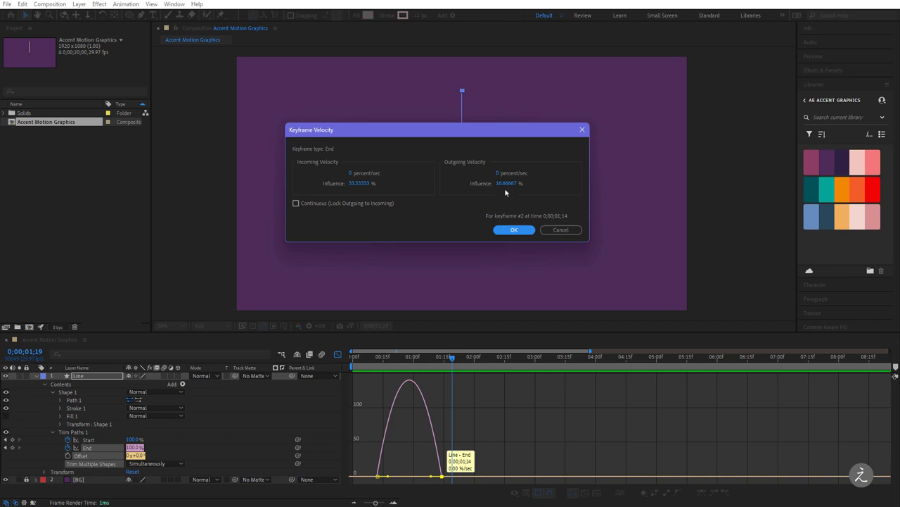
left_click(367, 183)
type("100")
key("Return")
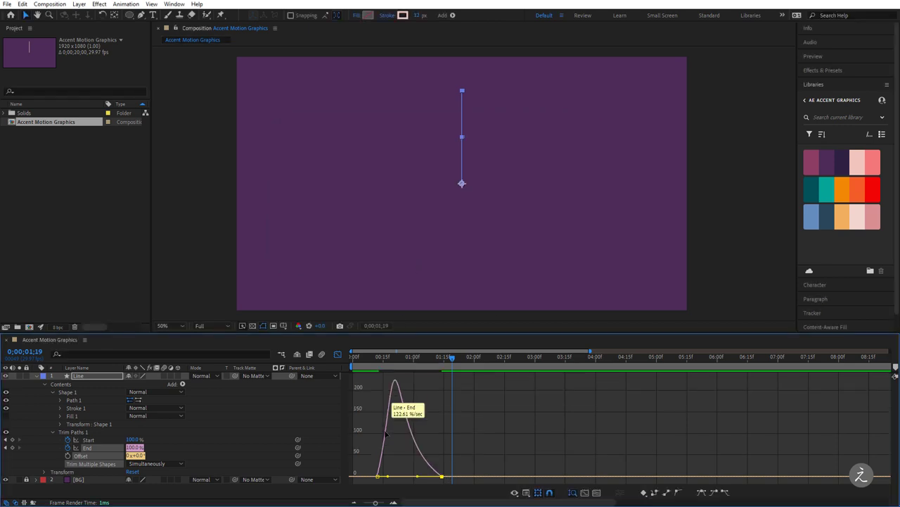
Step: Set the first End keyframe's outgoing influence to 75% and return to the keyframe view
left_click(378, 476)
key("ctrl+shift+k")
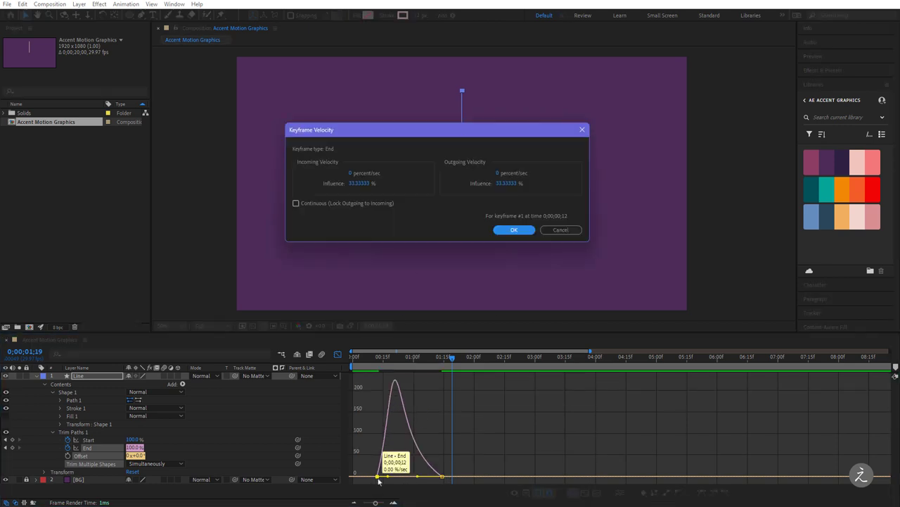
left_click(506, 184)
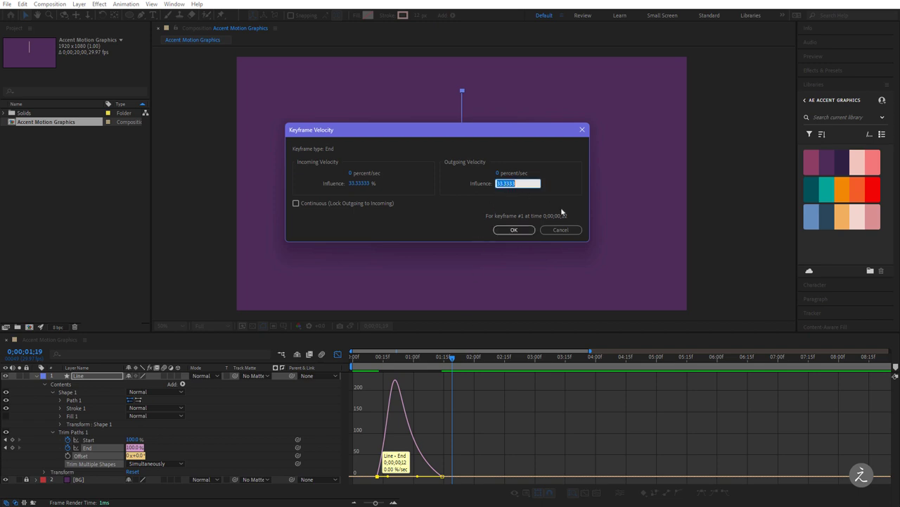
type("100")
key("Return")
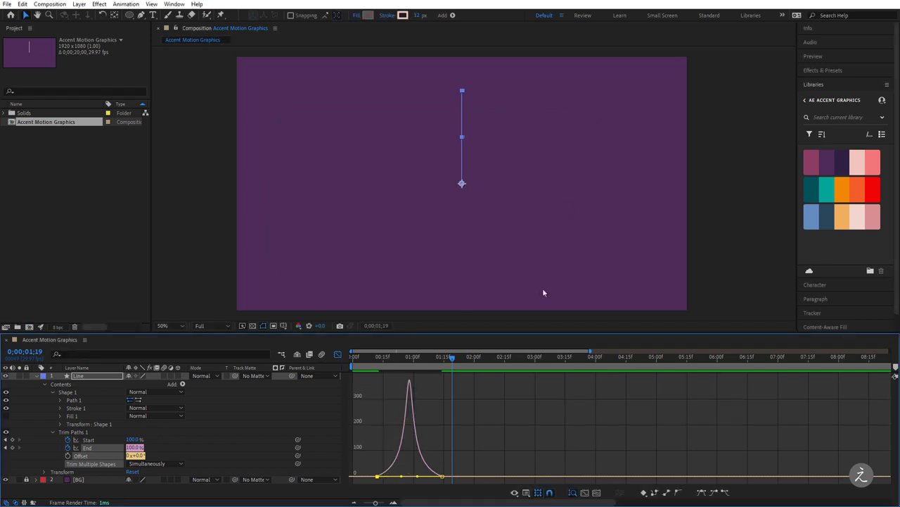
left_click(338, 354)
Step: Preview the line animation from the beginning twice to check the easing of Start and End
left_click(486, 422)
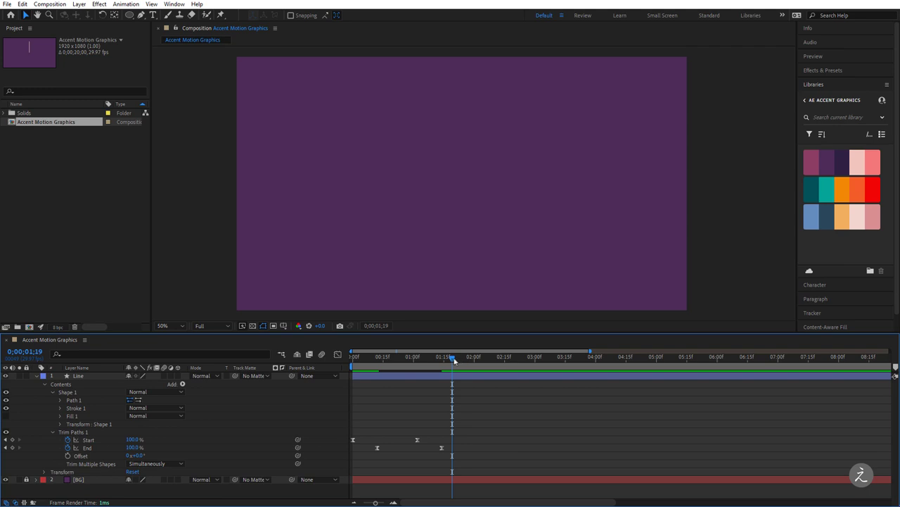
left_click_drag(454, 360, 337, 354)
key("space")
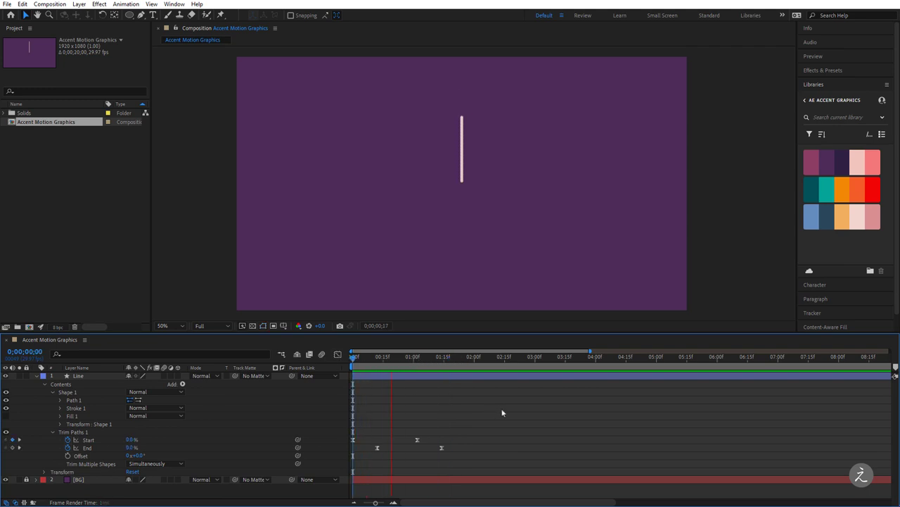
left_click(453, 359)
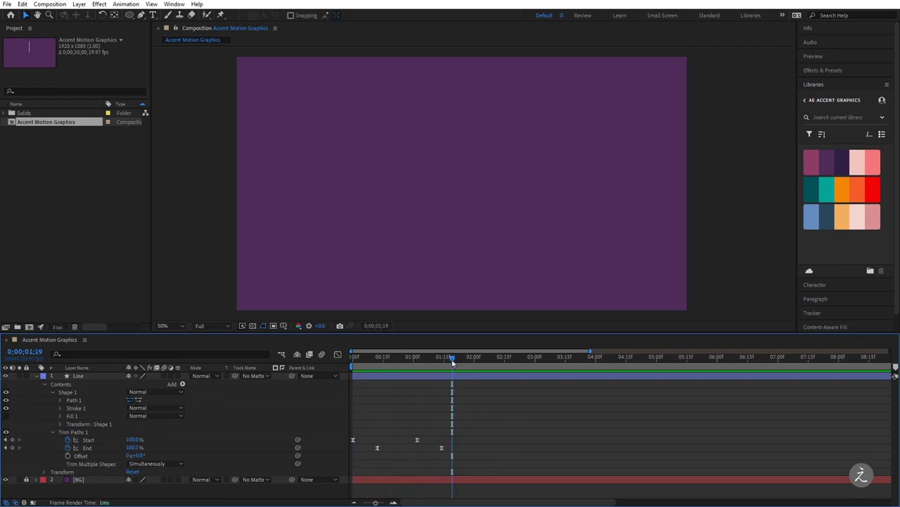
key("Home")
key("space")
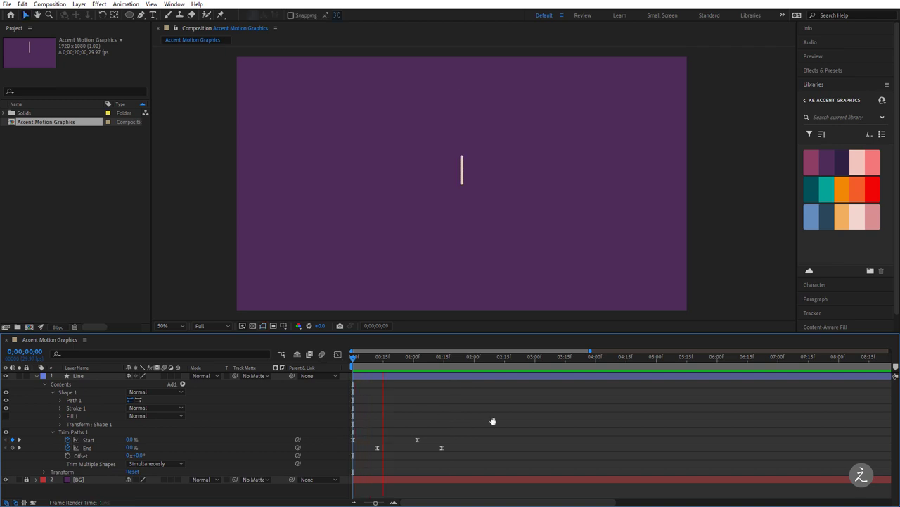
Step: Shift both Trim Paths End keyframes about 2 frames earlier
mouse_move(469, 454)
left_mouse_down()
mouse_move(472, 464)
mouse_move(373, 447)
left_mouse_up()
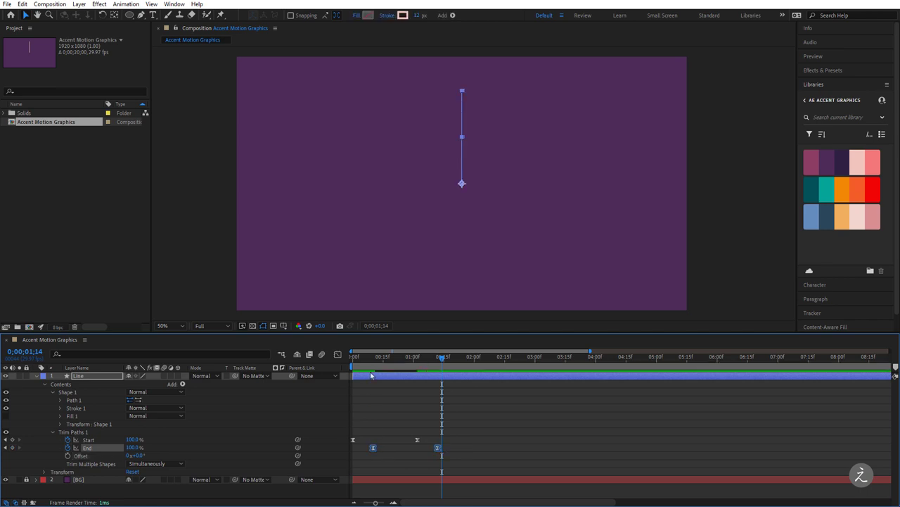
Step: Preview the line animation from the beginning to check the timing of the shifted End keyframes
key("Home")
key("space")
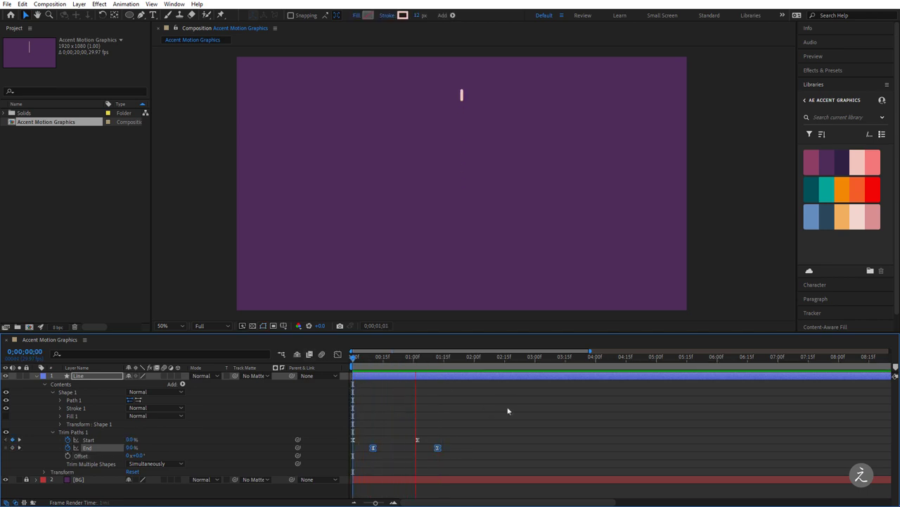
left_click(516, 430)
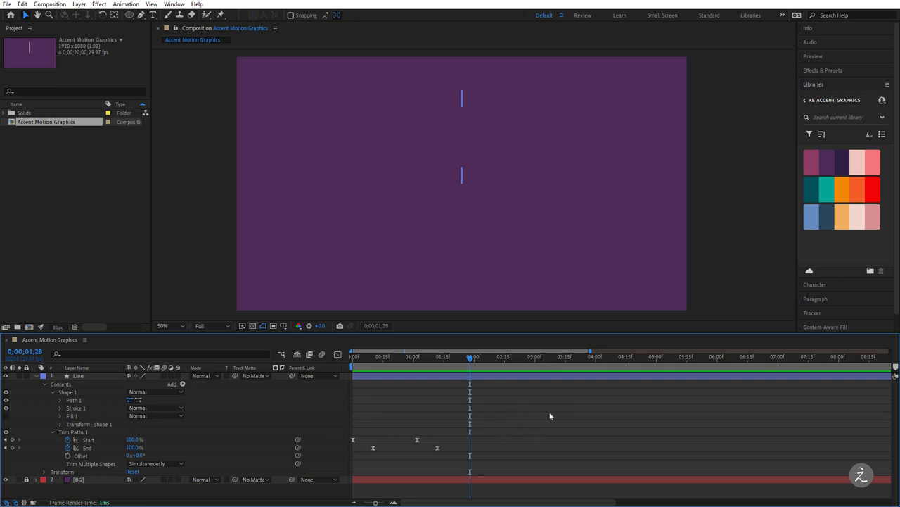
Step: Move the playhead to 0;00;00;23 and add a Repeater to the Line layer
left_click(433, 378)
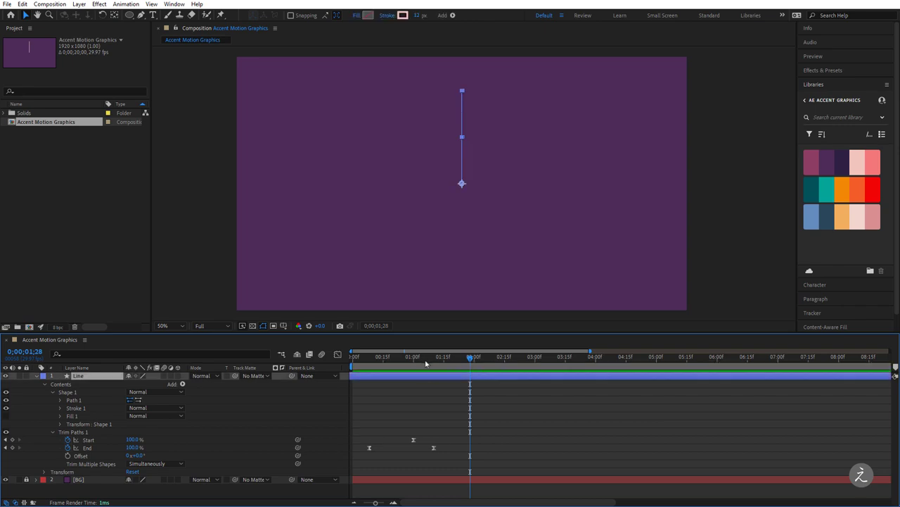
left_click(421, 358)
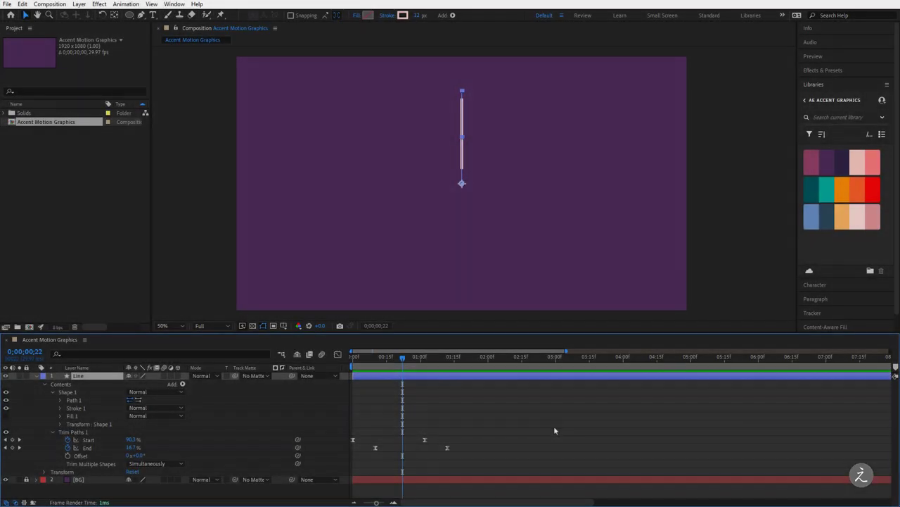
mouse_move(402, 360)
left_mouse_down()
mouse_move(355, 360)
mouse_move(405, 360)
left_mouse_up()
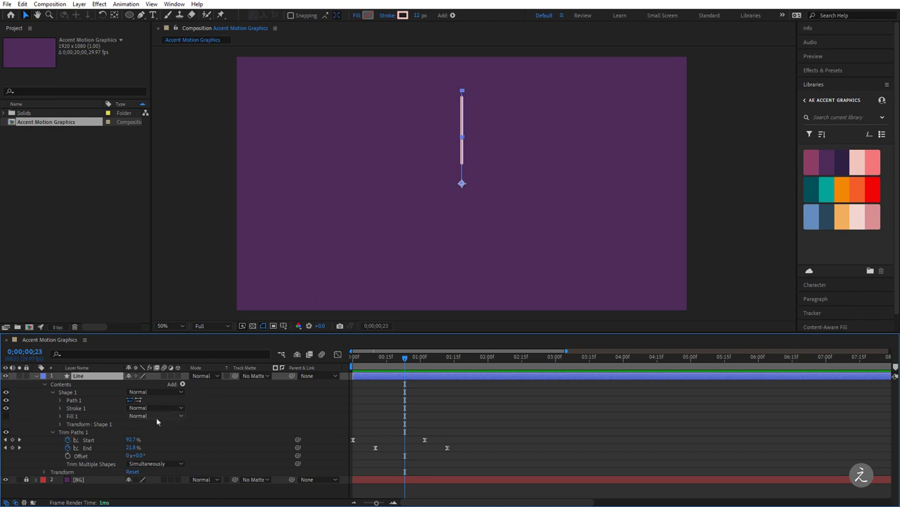
left_click(183, 385)
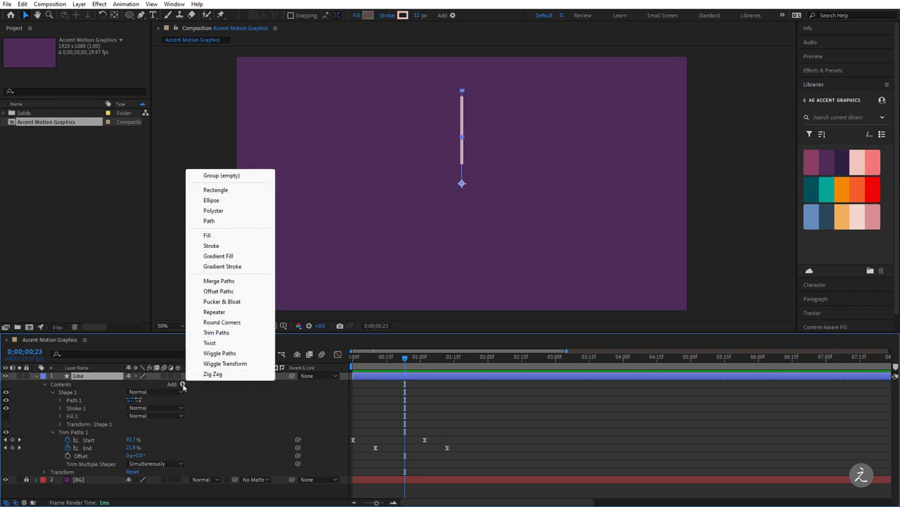
left_click(263, 313)
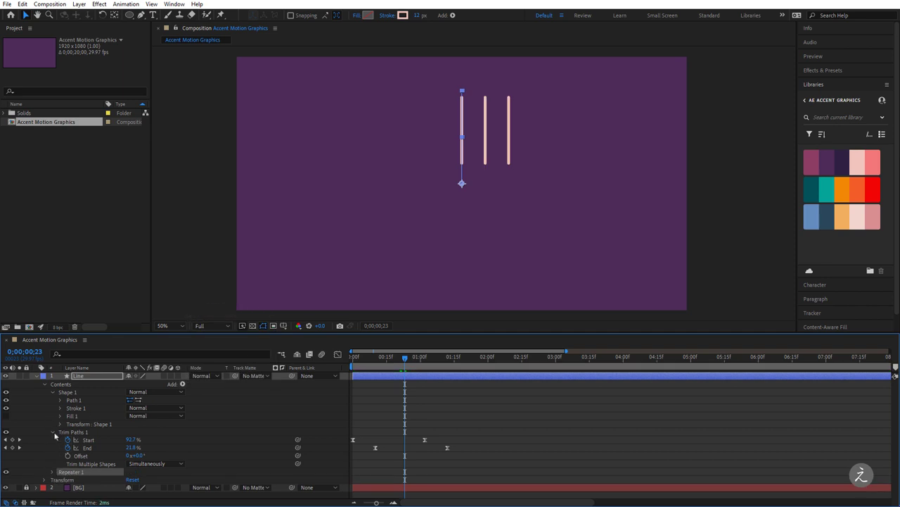
Step: Collapse the Trim Paths properties, expand Repeater 1 and set its Copies to 12
left_click(52, 433)
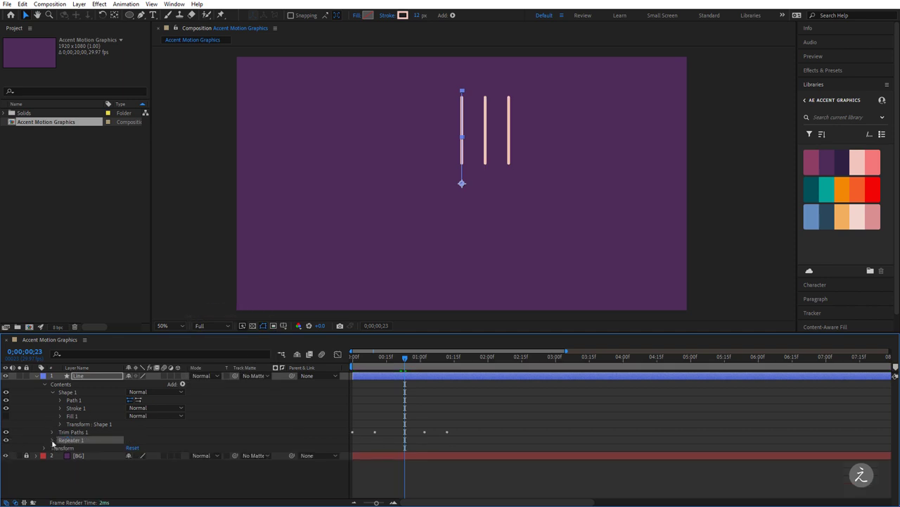
left_click(52, 439)
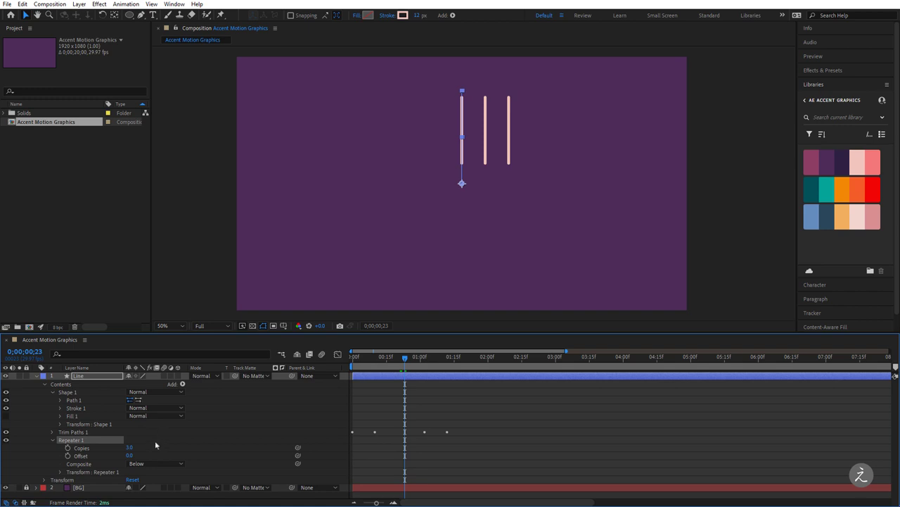
mouse_move(129, 448)
left_mouse_down()
mouse_move(119, 448)
mouse_move(136, 447)
left_mouse_up()
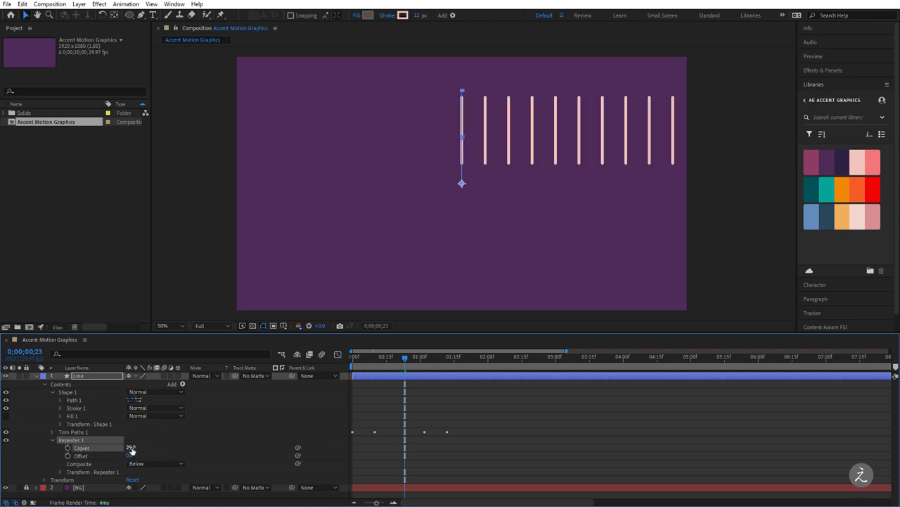
left_click(131, 448)
type("12")
key("Return")
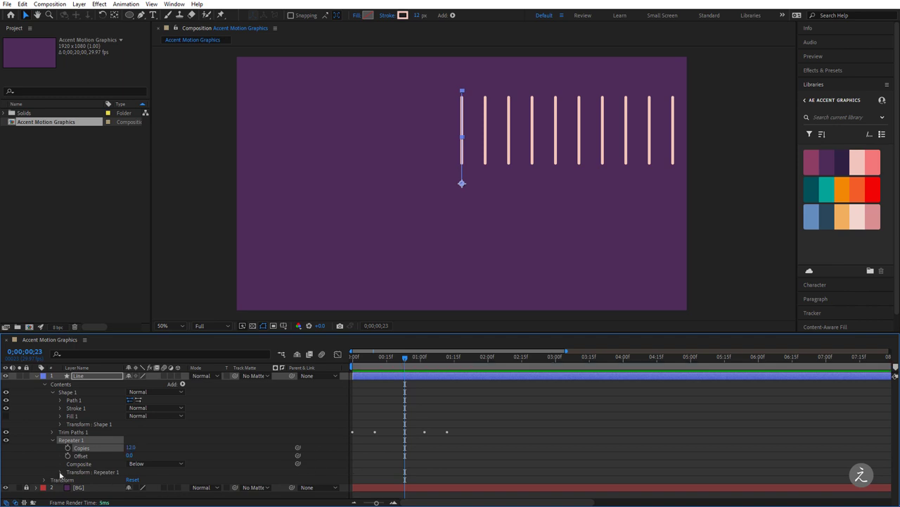
Step: Set the horizontal Position in the Repeater's transform to 0 to stack all the copies
left_click(61, 472)
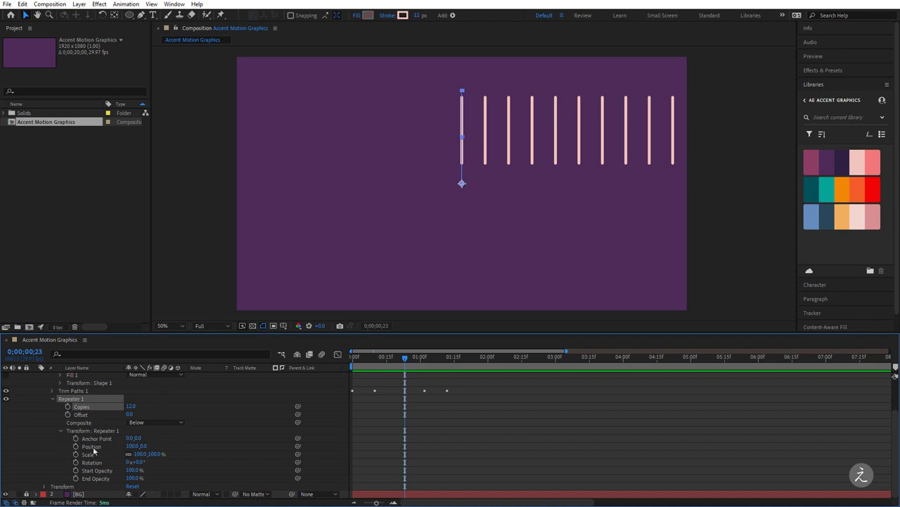
left_click(130, 448)
left_click_drag(131, 448, 107, 447)
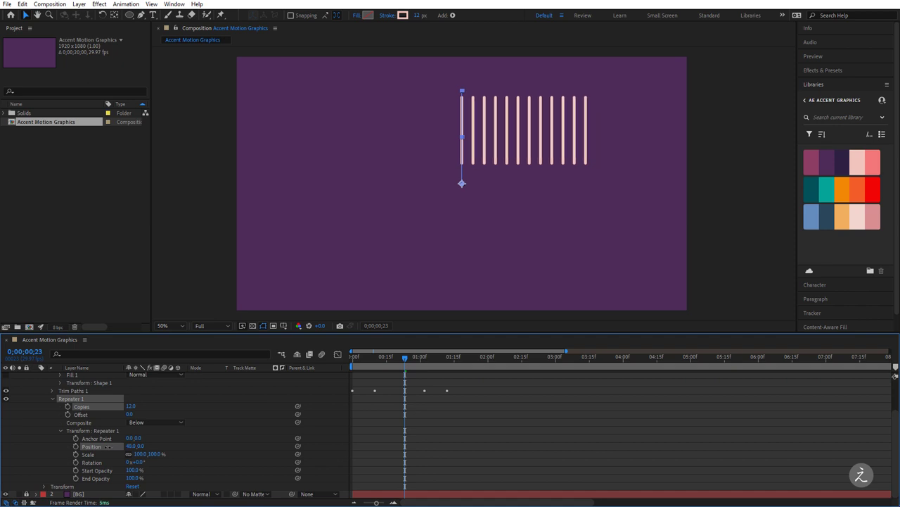
left_click(131, 446)
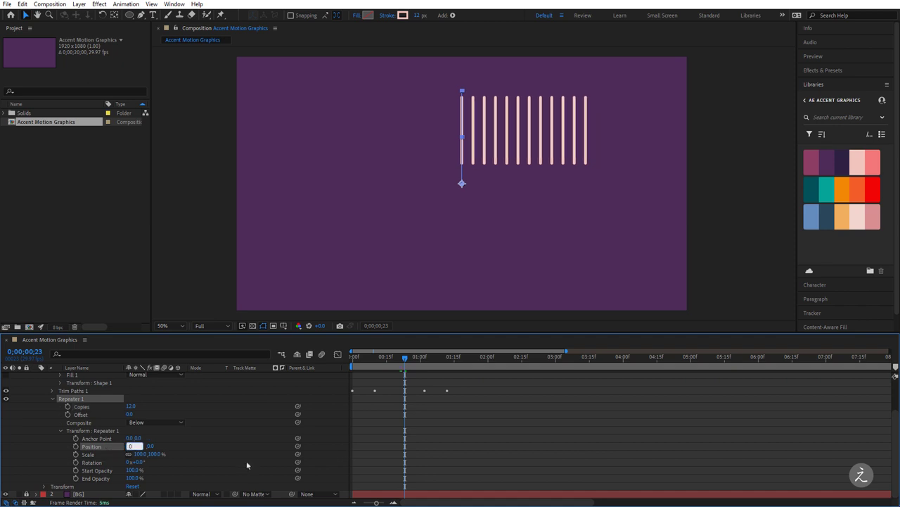
type("0")
key("Return")
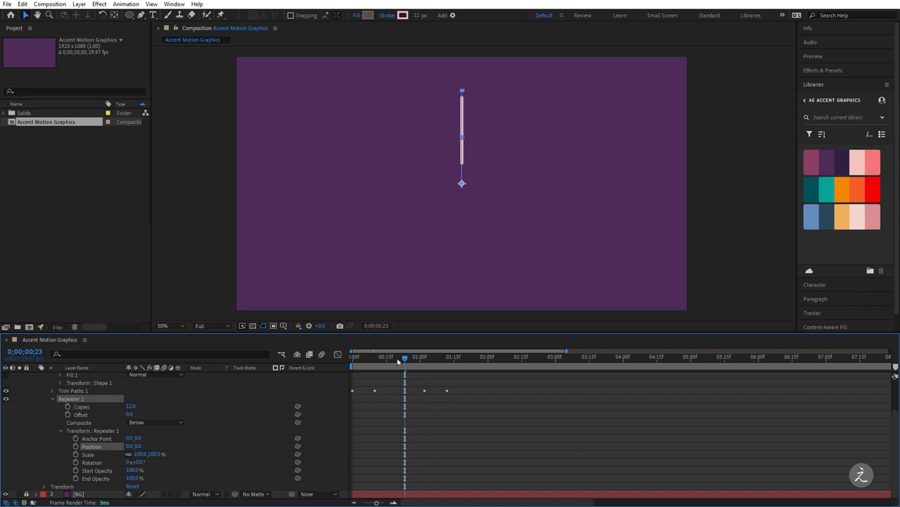
Step: Preview the stacked line copies and leave the playhead at 0;00;00;20
key("space")
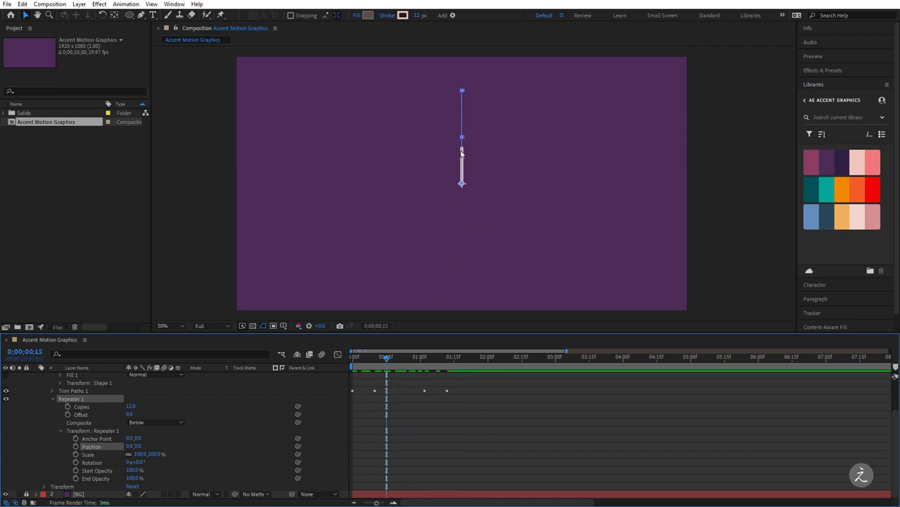
mouse_move(386, 361)
left_mouse_down()
mouse_move(377, 360)
mouse_move(395, 360)
left_mouse_up()
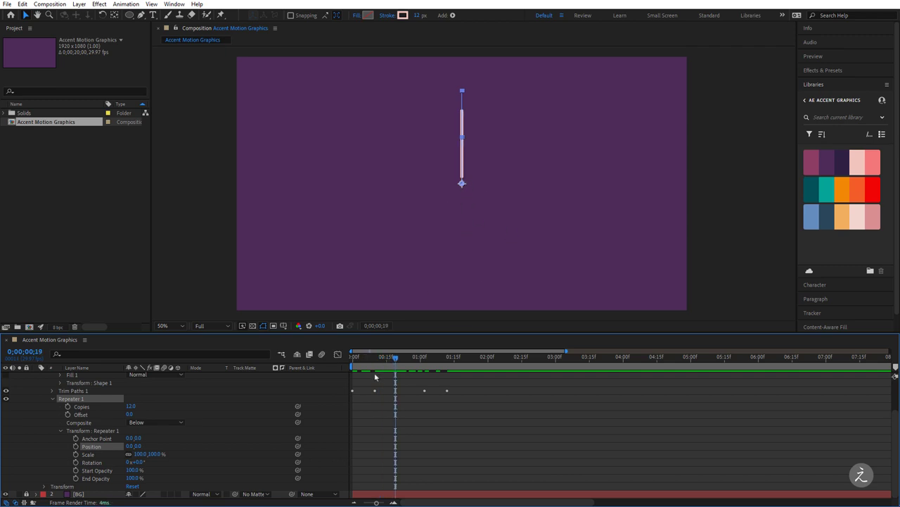
left_click_drag(394, 359, 397, 358)
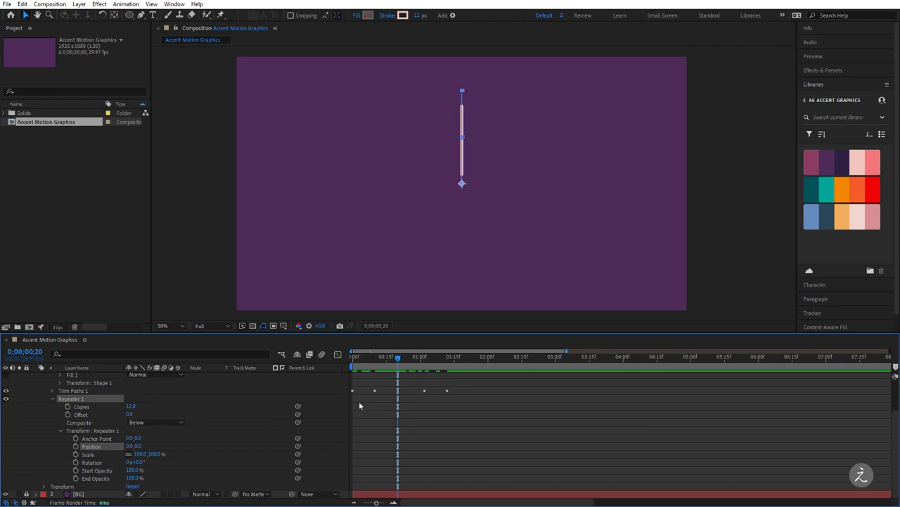
Step: Set the Repeater's transform Rotation to 360/12 degrees to spread the copies around a circle
left_click(138, 462)
type("360/12")
key("Return")
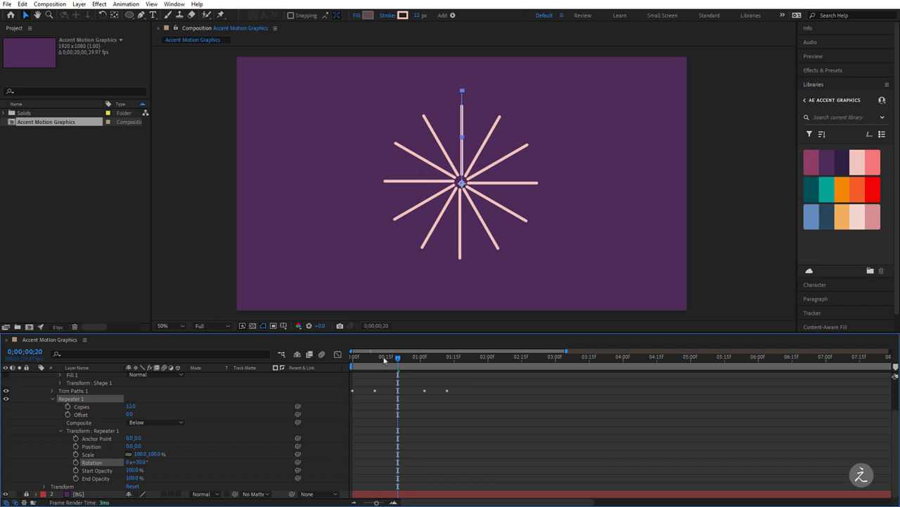
Step: Preview the radial burst from the beginning and scrub back to 0;00;00;18
left_click_drag(397, 359, 353, 359)
key("space")
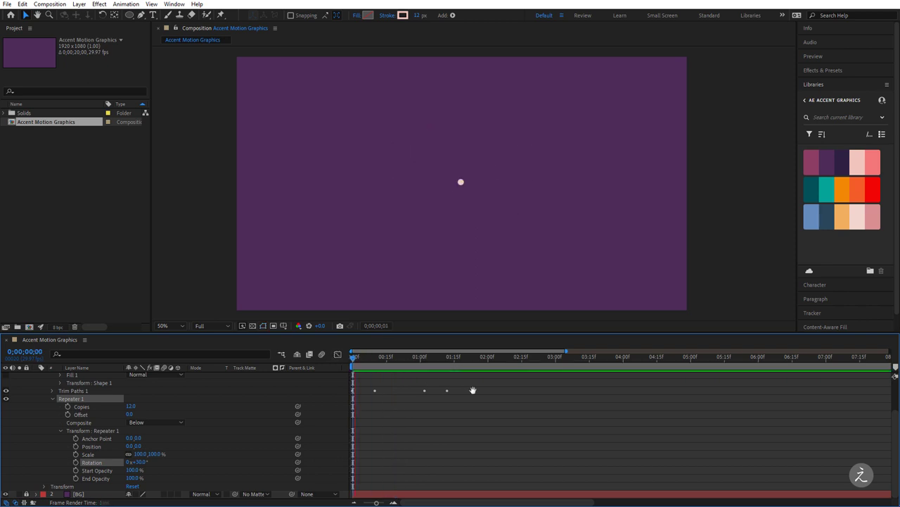
left_click(463, 361)
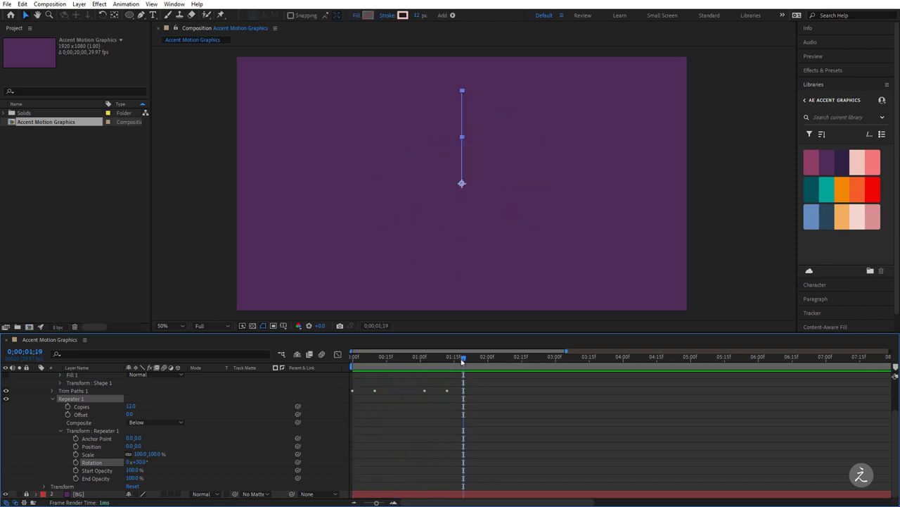
left_click_drag(464, 360, 392, 371)
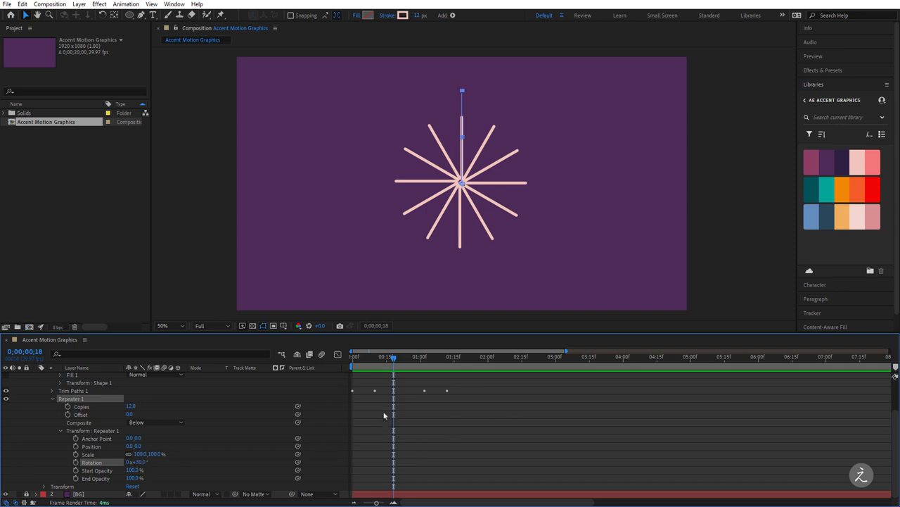
Step: Reset the Repeater's Rotation to 0° and give it the expression 360/content("Repeater 1").copies
left_click(142, 462)
type("0")
key("Return")
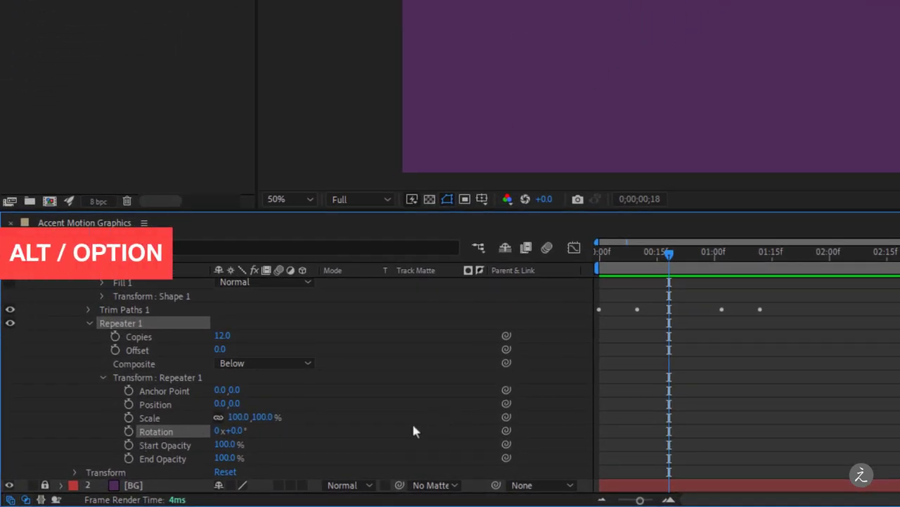
left_click(129, 431, "alt")
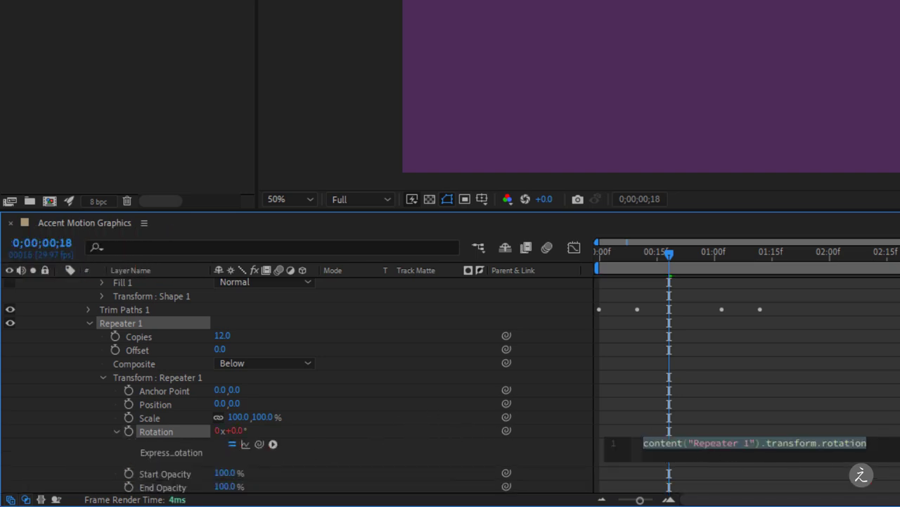
type("360")
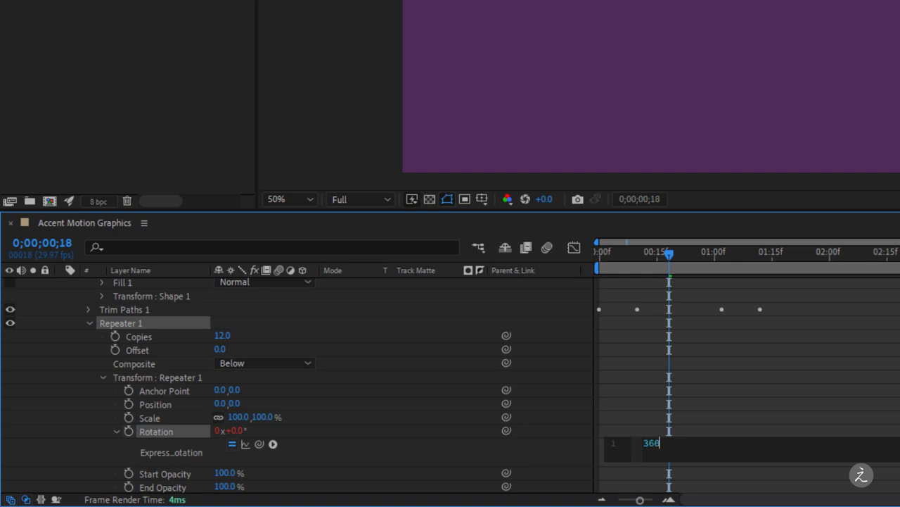
type("/")
left_click_drag(258, 443, 222, 337)
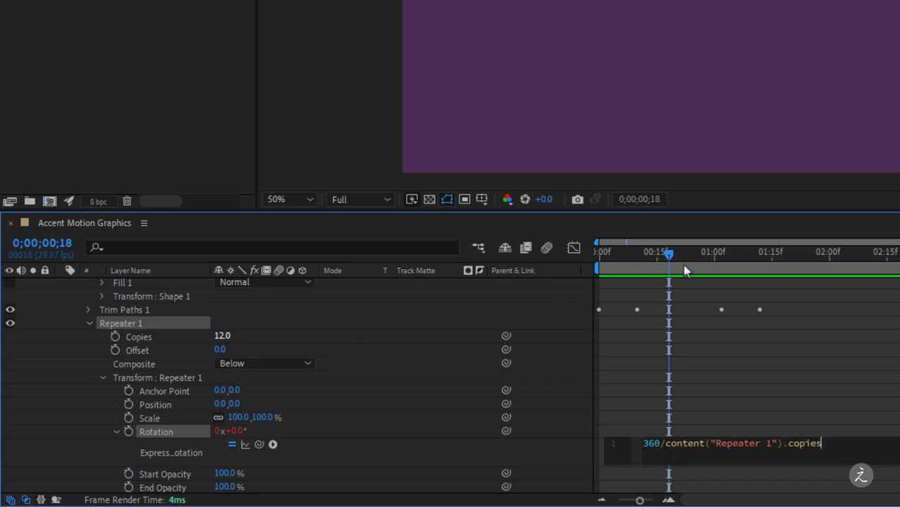
Step: Preview the expression-driven burst from the beginning and scrub back to 0;00;00;26
left_click_drag(673, 261, 598, 255)
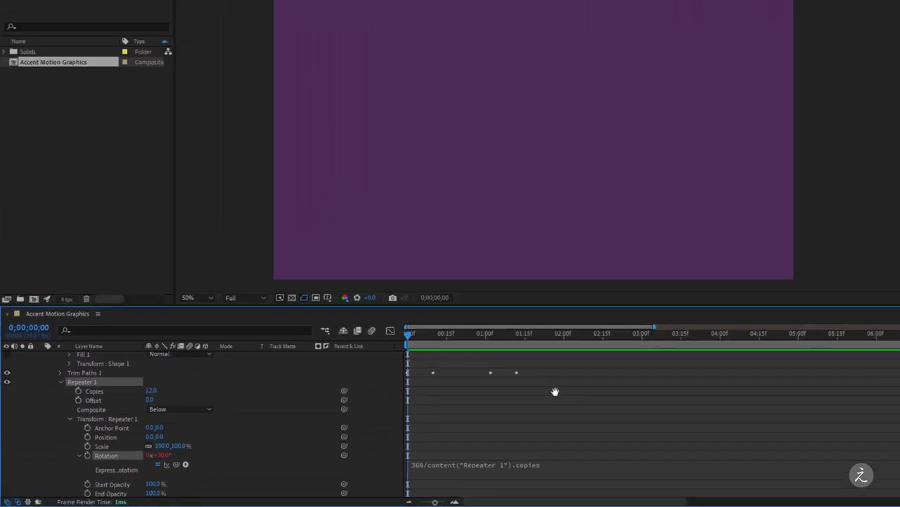
key("space")
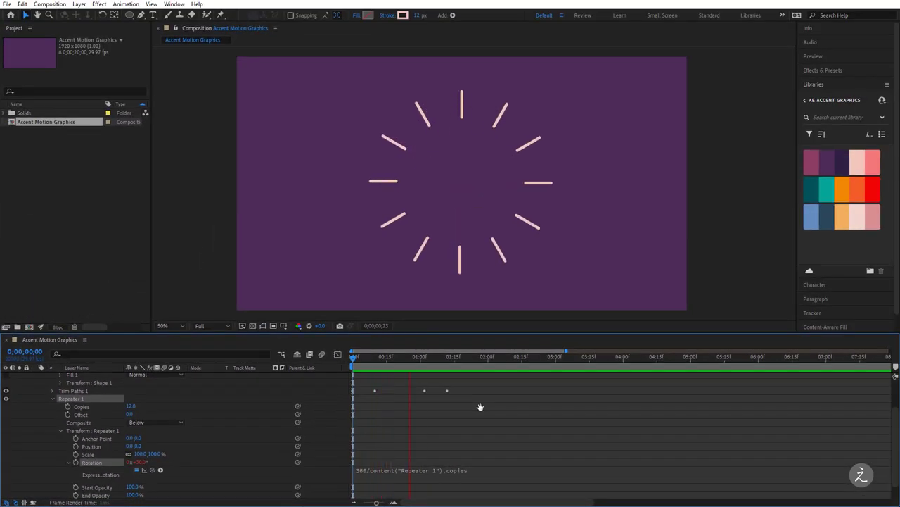
left_click_drag(468, 356, 411, 356)
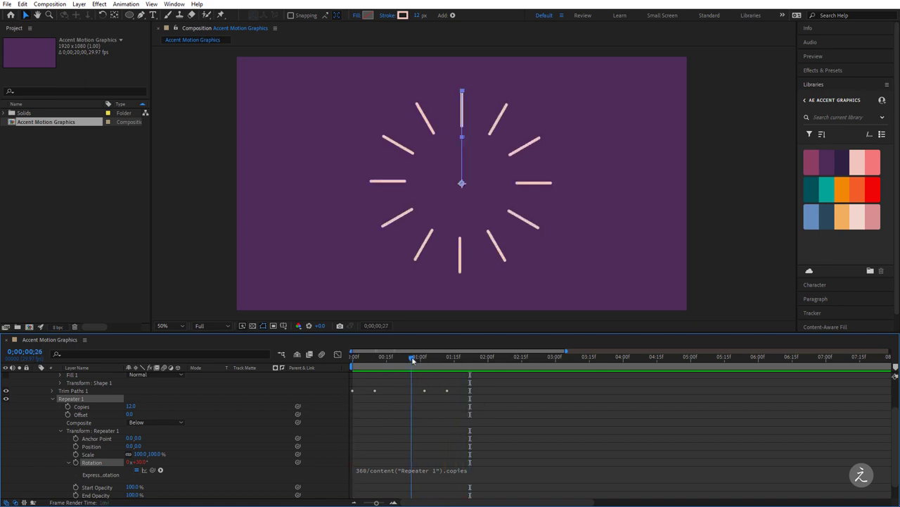
Step: Set the Repeater's Copies to 20 and preview how the rotation expression spaces the lines
left_click(131, 406)
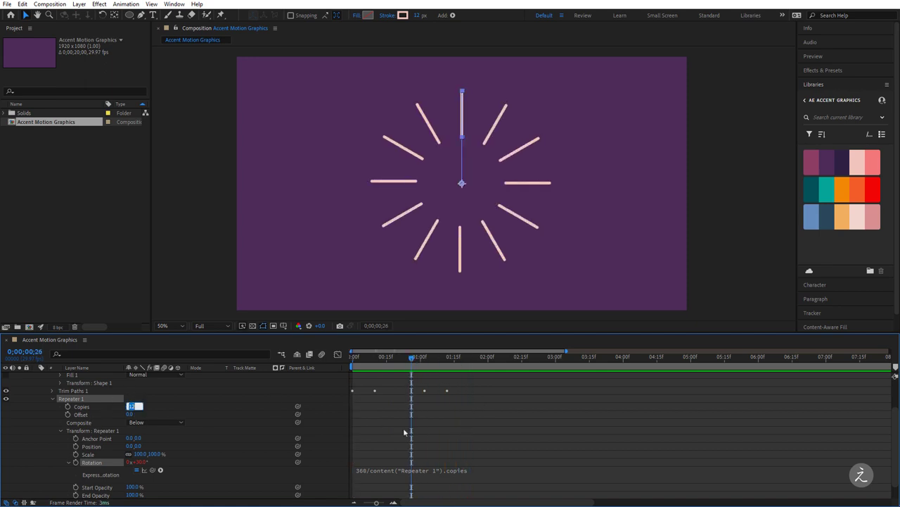
type("20")
key("Return")
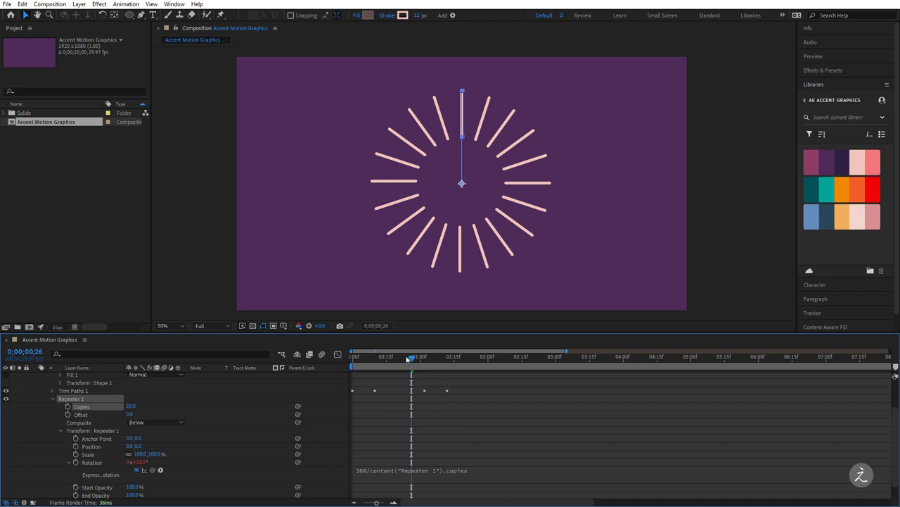
key("space")
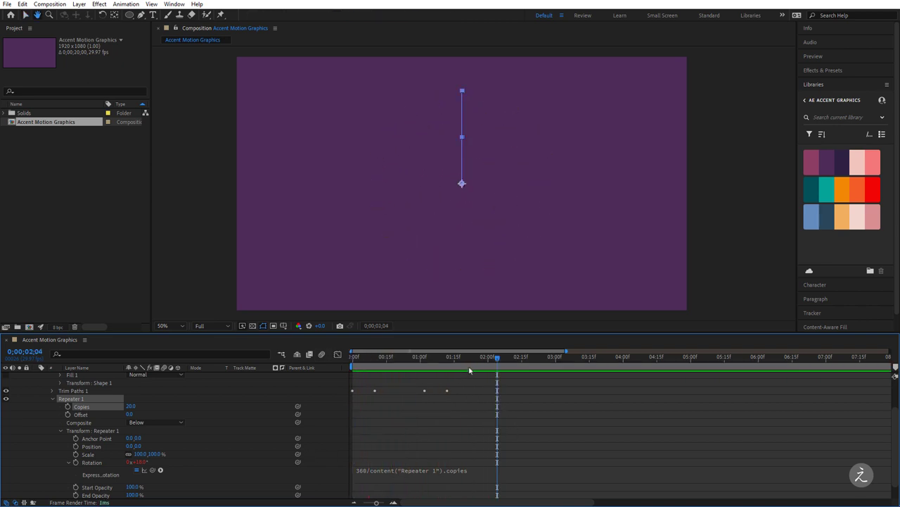
mouse_move(423, 356)
left_mouse_down()
mouse_move(382, 357)
mouse_move(405, 359)
left_mouse_up()
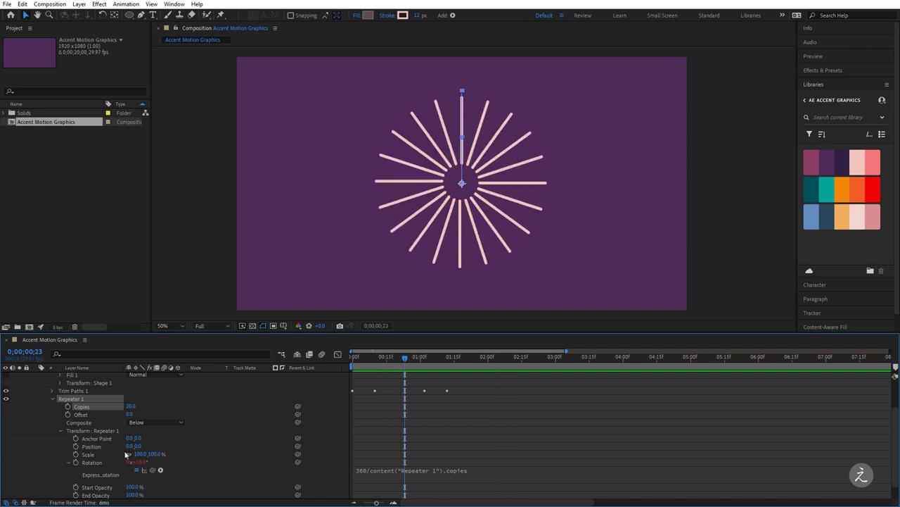
Step: Set the Repeater's Copies back to 12 and preview the burst from the beginning
left_click(130, 406)
key("Return")
key("Home")
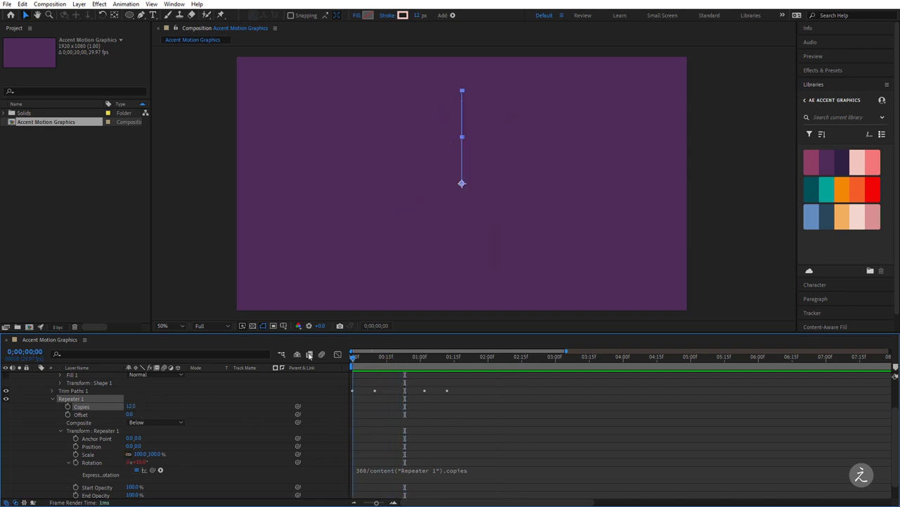
left_click(497, 423)
key("space")
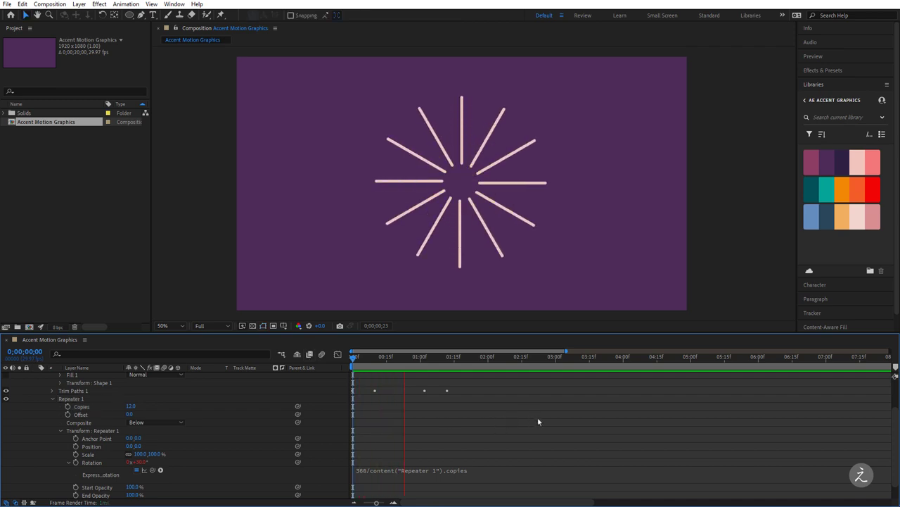
Step: Stop the preview, collapse the Line layer's properties, and play the burst again
key("space")
scroll(90, 389, "up", 3)
left_click(90, 388)
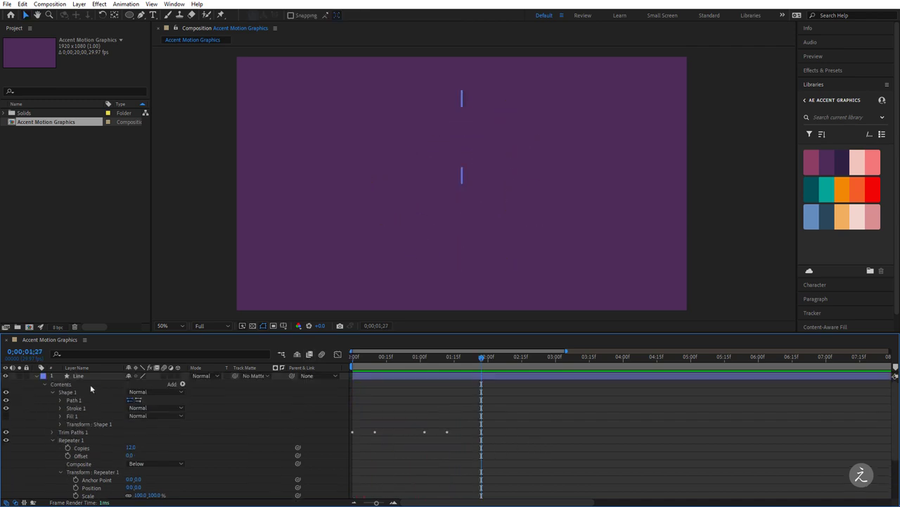
left_click(91, 376)
left_click(37, 376)
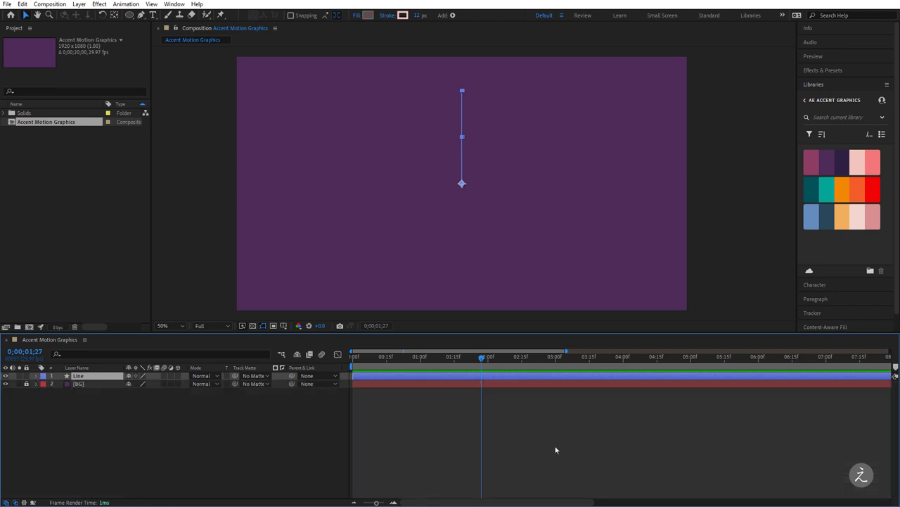
left_click(555, 450)
key("space")
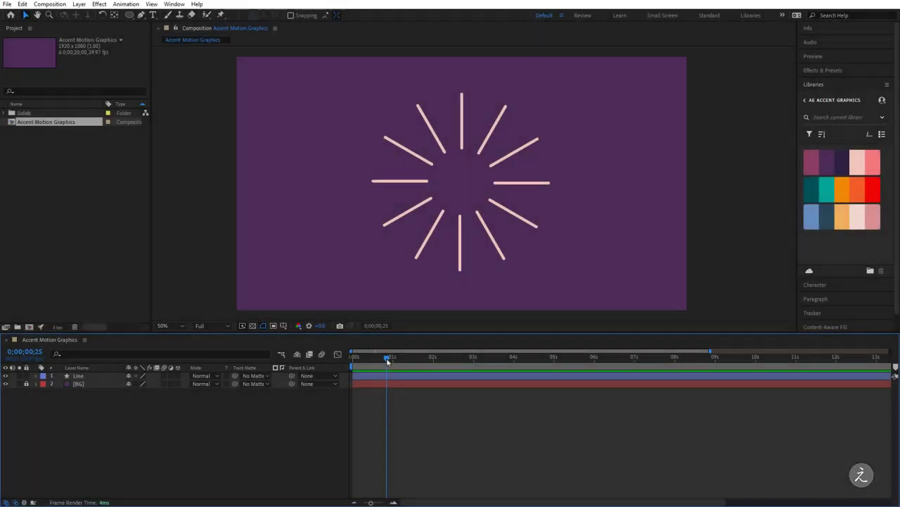
Step: Duplicate the Line layer and offset the copy's start by 30 frames in the timeline
mouse_move(385, 357)
left_mouse_down()
mouse_move(373, 360)
mouse_move(399, 361)
mouse_move(378, 361)
mouse_move(396, 361)
mouse_move(387, 366)
left_mouse_up()
left_click(78, 375)
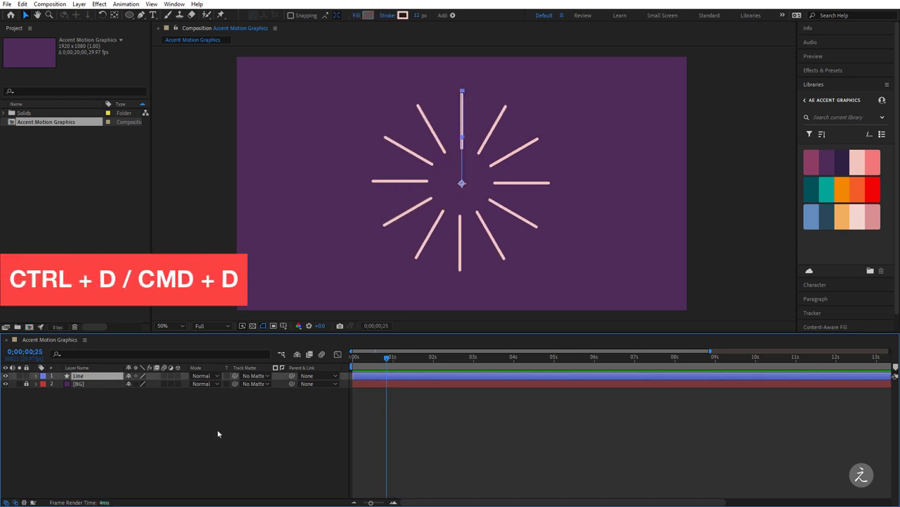
key("ctrl+d")
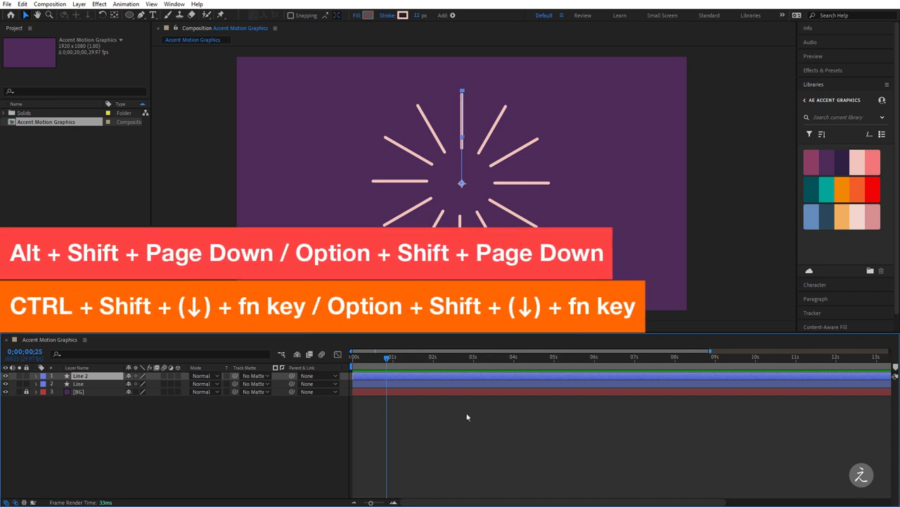
key("alt+shift+Page_Down")
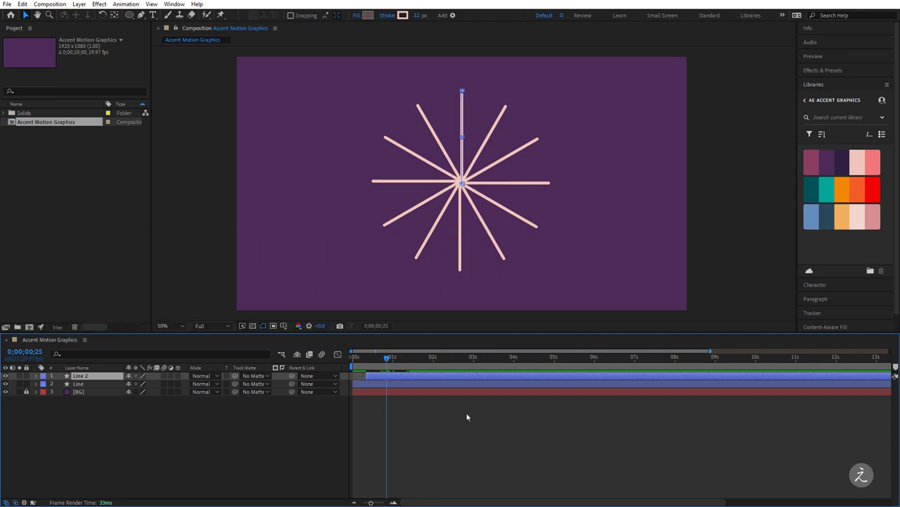
key("alt+shift+Page_Down")
key("alt+shift+Page_Down")
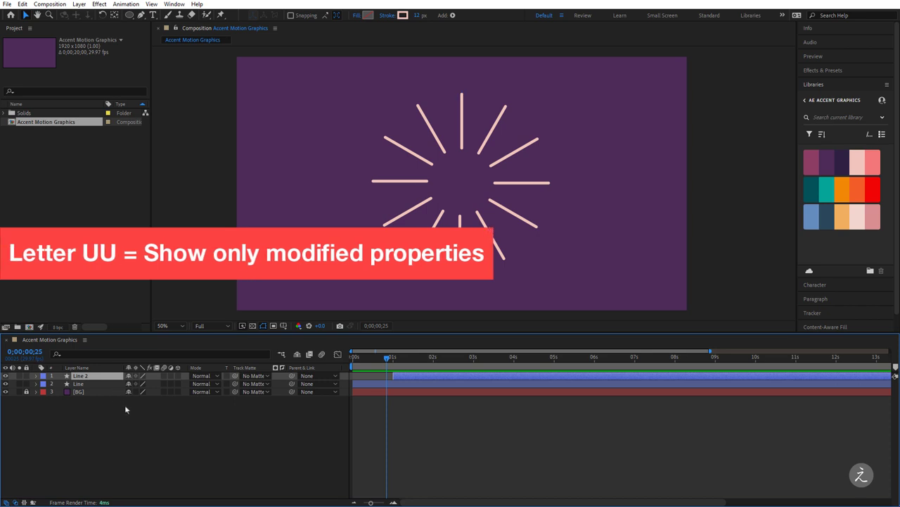
Step: Show Line 2's modified properties and set its stroke color to the coral pink library swatch
key("u")
key("u")
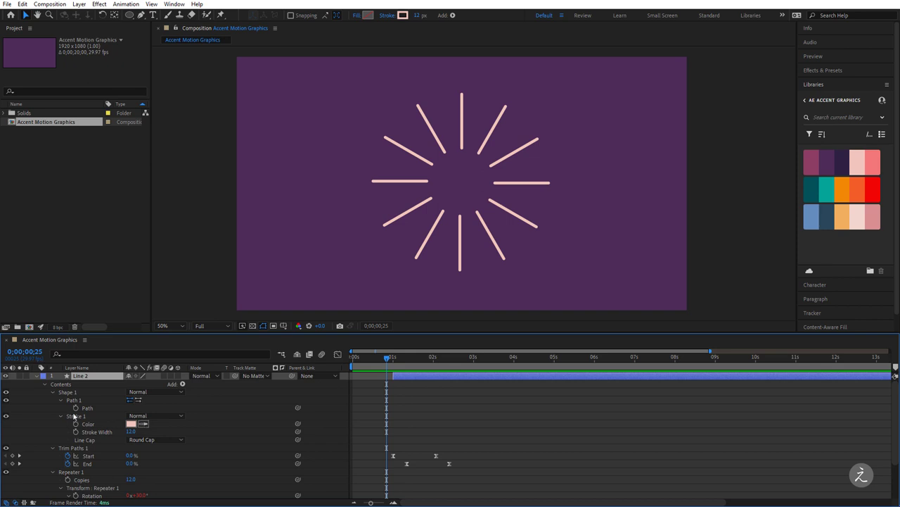
left_click(142, 425)
left_click(874, 160)
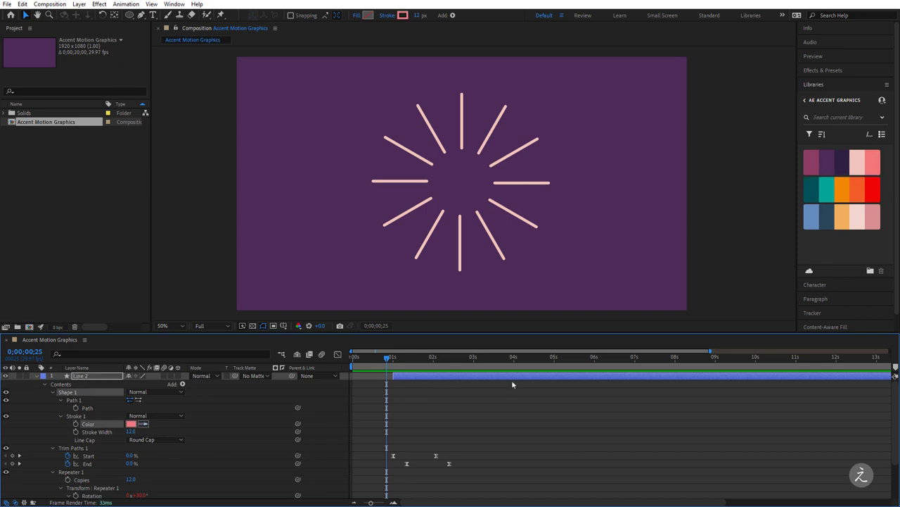
Step: Shift Line 2 back 20 frames so it starts at frame 10, and preview the two-color burst from the beginning
left_click_drag(386, 359, 363, 360)
mouse_move(372, 359)
left_mouse_down()
mouse_move(429, 365)
mouse_move(380, 369)
left_mouse_up()
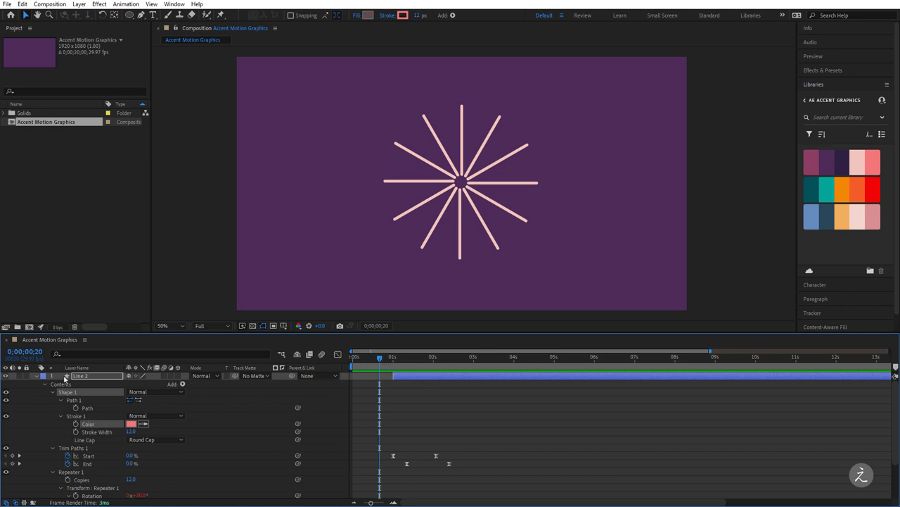
left_click(37, 377)
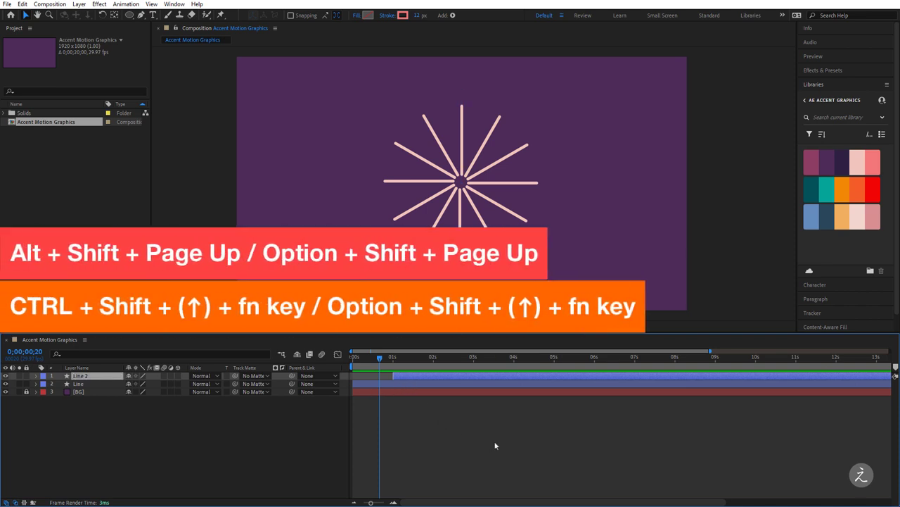
key("alt+shift+Page_Up")
key("alt+shift+Page_Up")
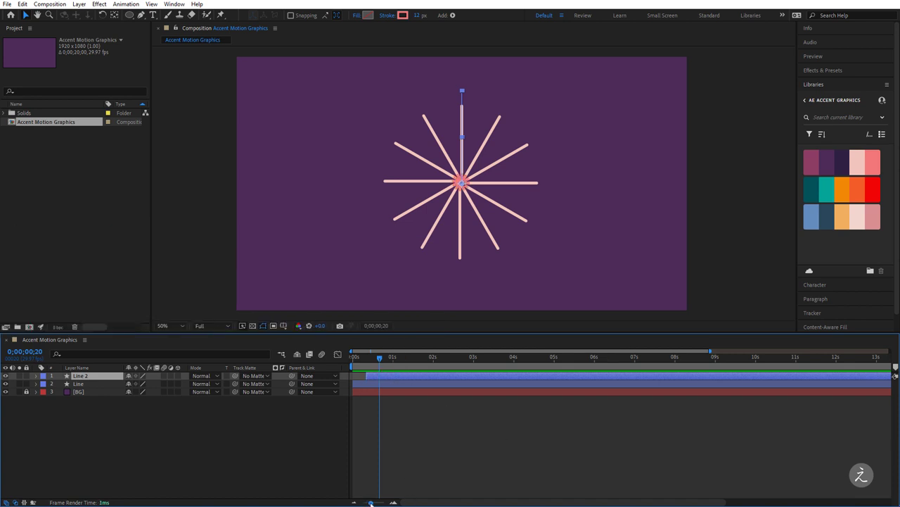
left_click_drag(371, 502, 380, 502)
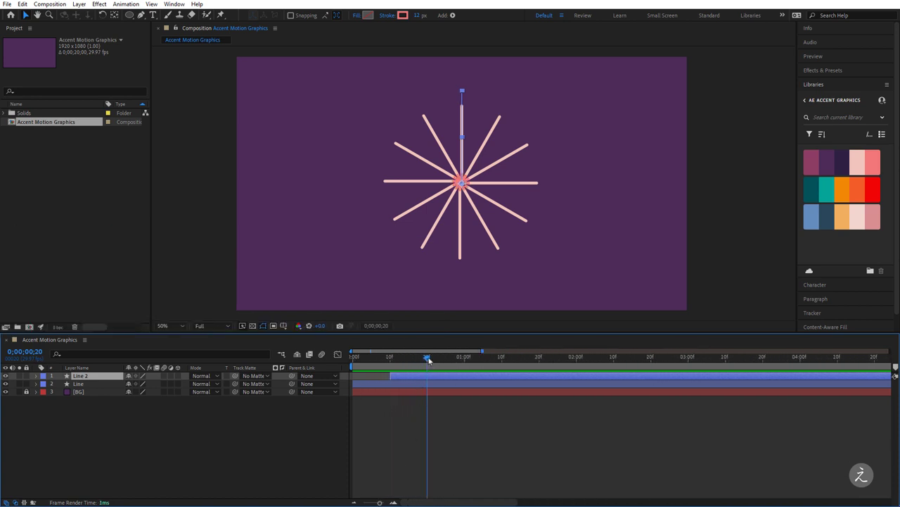
key("space")
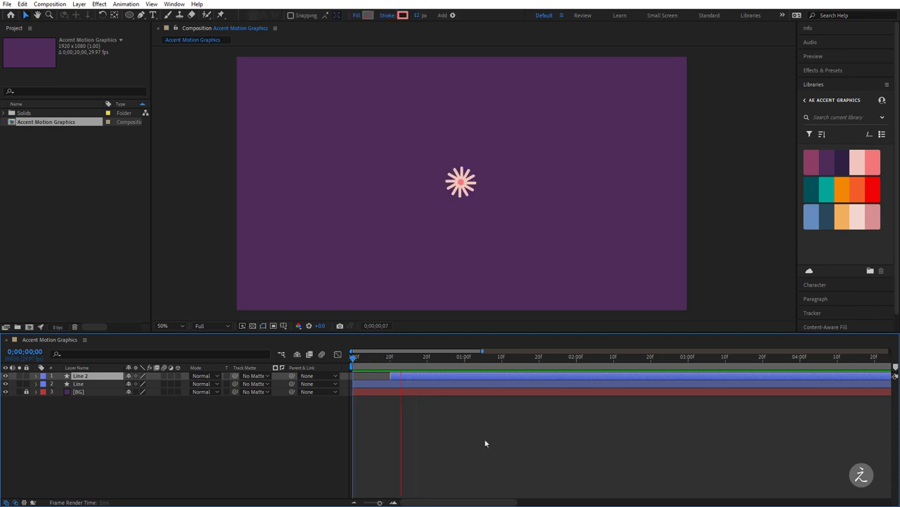
key("space")
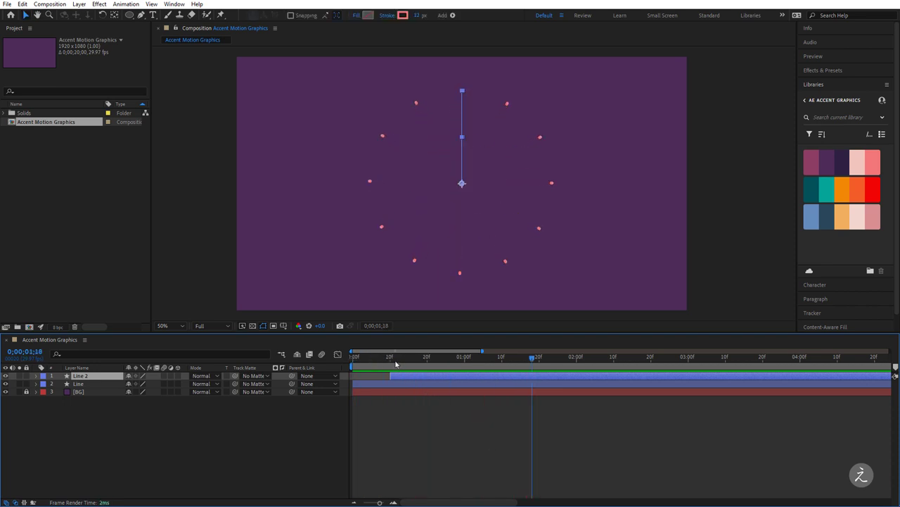
Step: Set Line 2's Scale to 85% and preview the smaller inner burst, scrubbing back to 0;00;00;29
left_click_drag(396, 364, 434, 365)
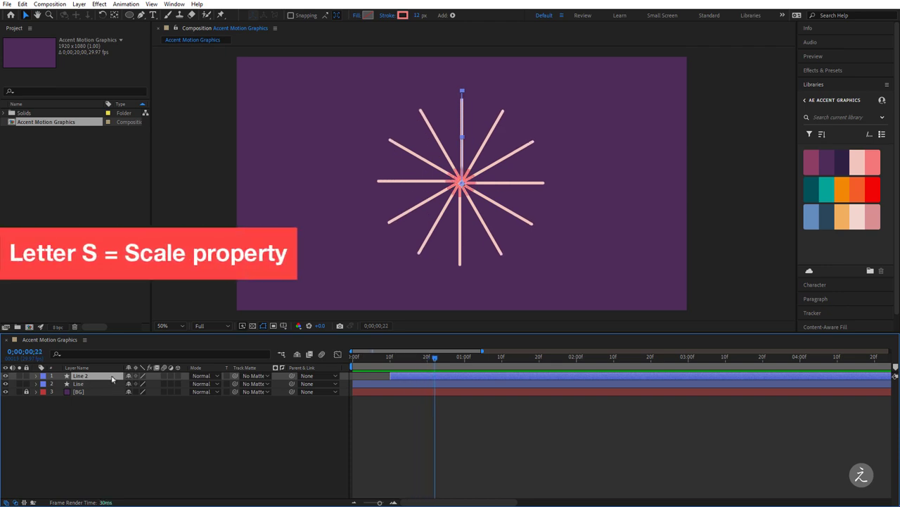
key("s")
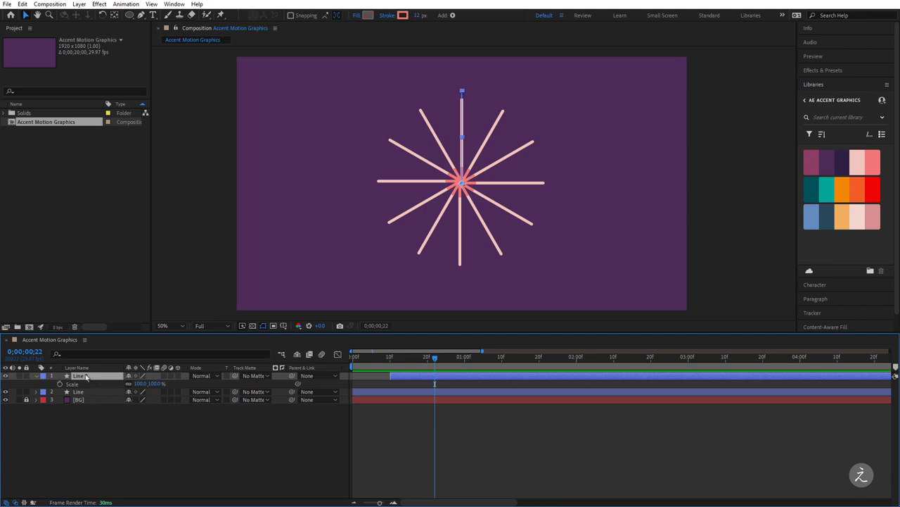
left_click(153, 383)
type("90")
key("Return")
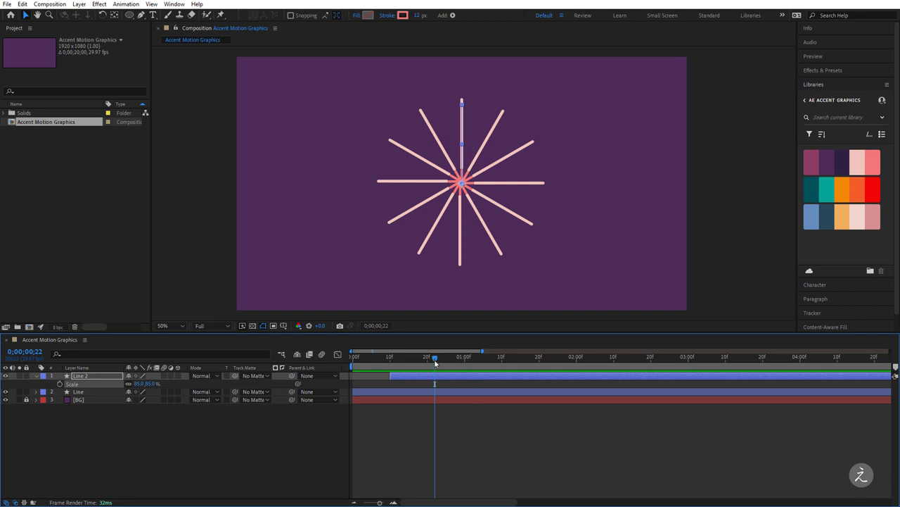
left_click_drag(435, 358, 386, 358)
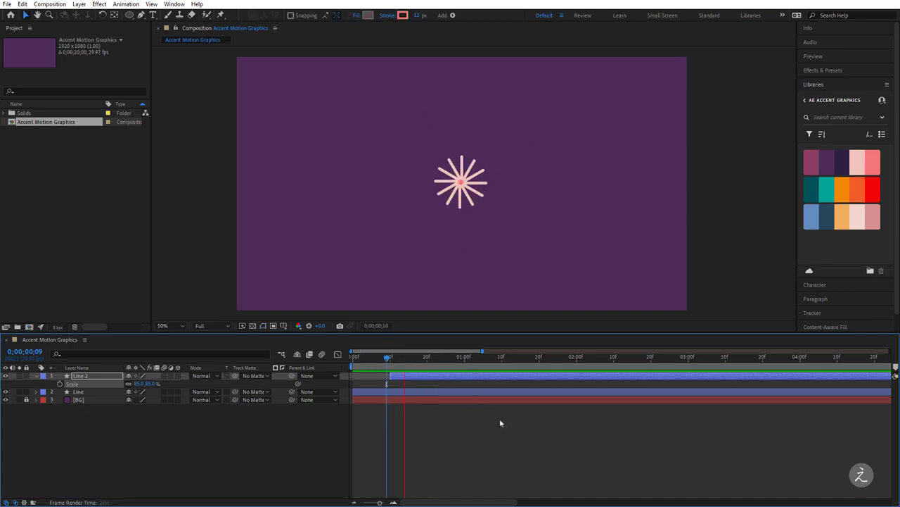
left_click(576, 358)
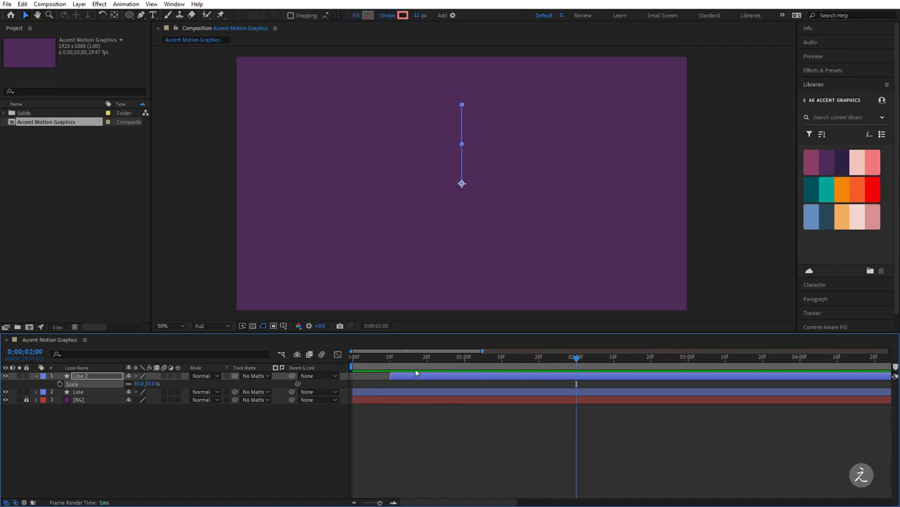
left_click_drag(576, 358, 461, 358)
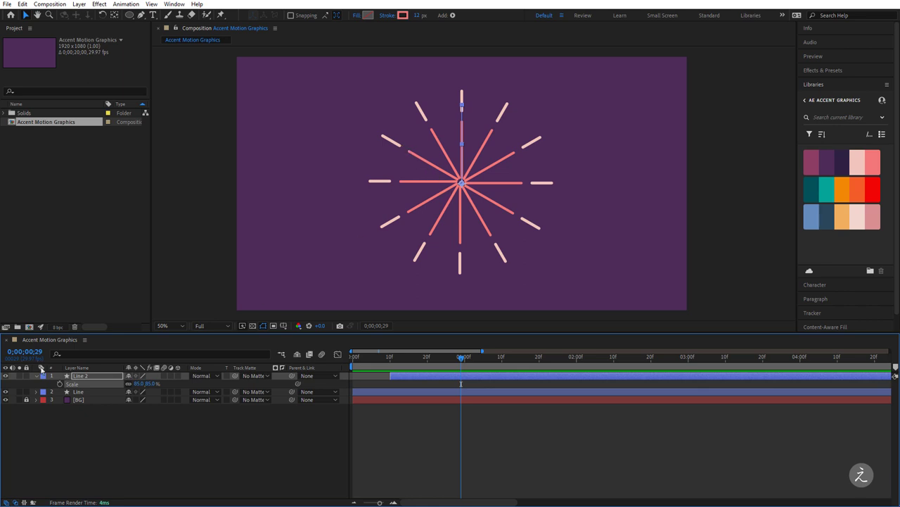
Step: Move both of Line 2's Trim Paths End keyframes three frames earlier and preview the shortened lines
left_click(93, 377)
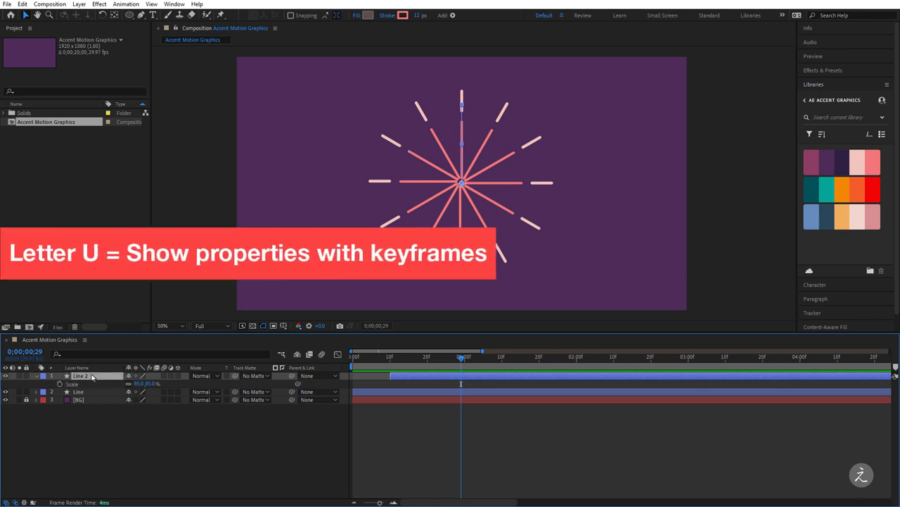
key("u")
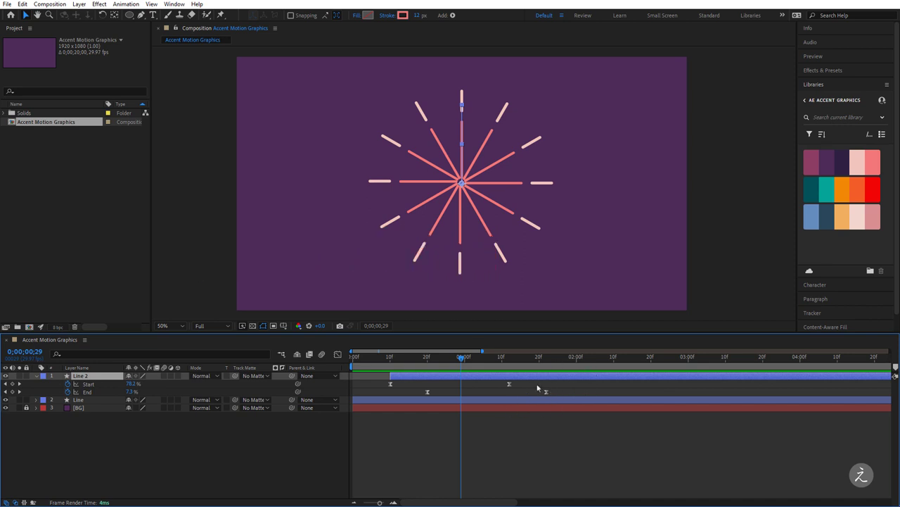
left_click(427, 392)
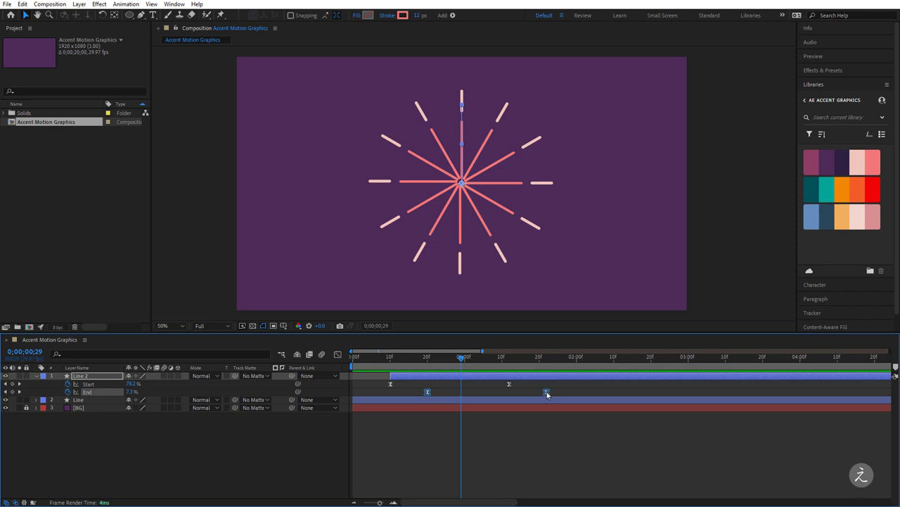
mouse_move(547, 394)
left_mouse_down()
mouse_move(557, 393)
mouse_move(525, 395)
mouse_move(535, 394)
left_mouse_up()
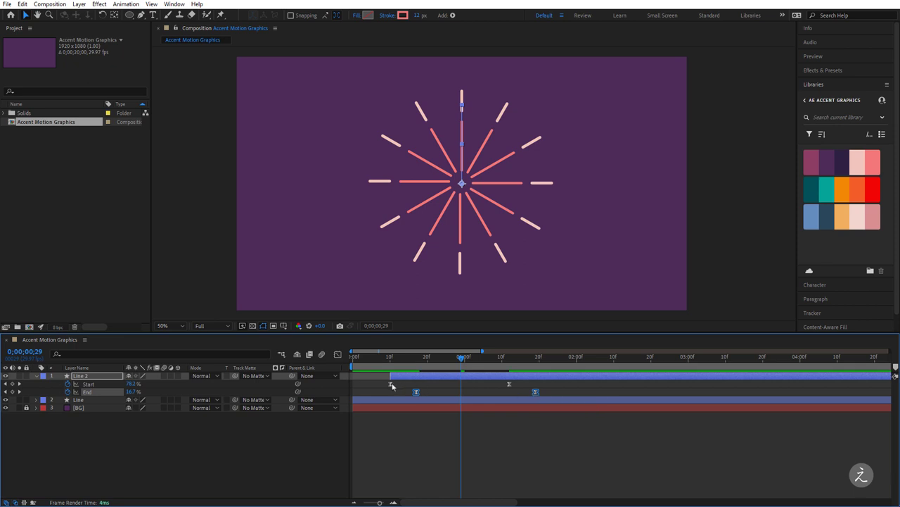
left_click(396, 358)
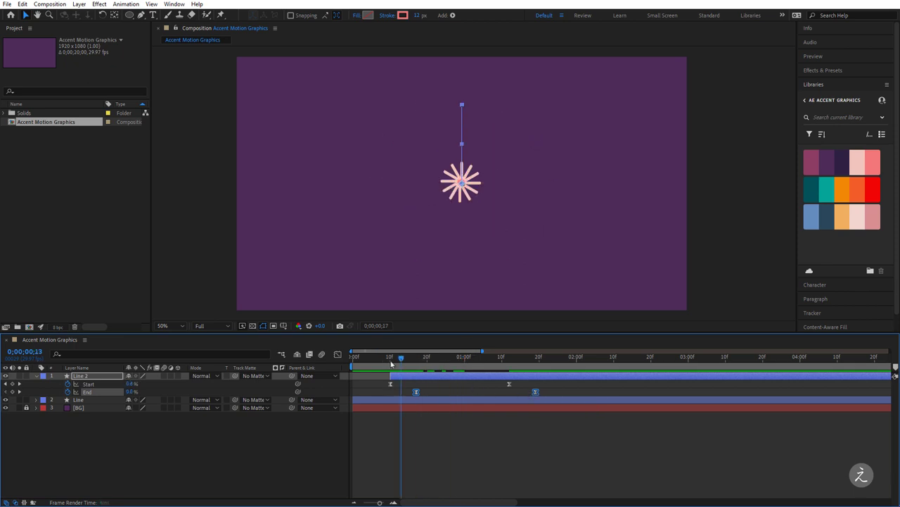
key("space")
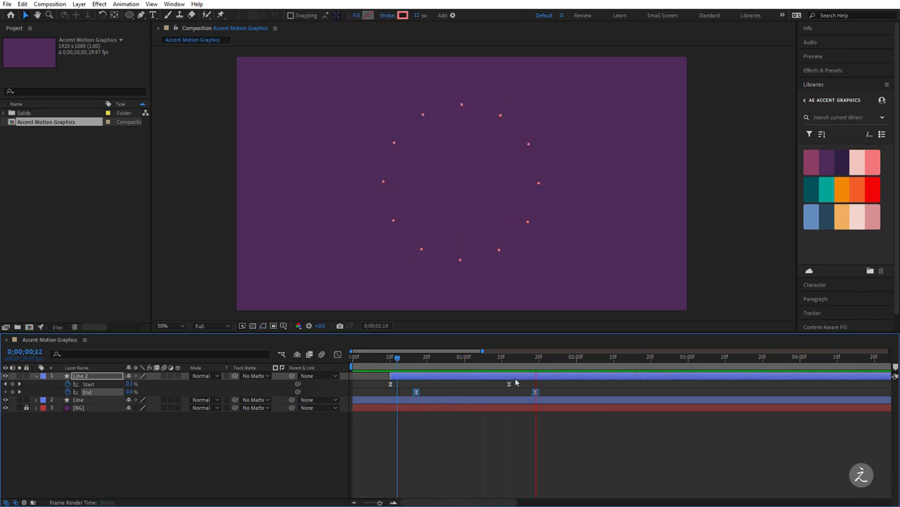
key("space")
Step: Collapse Line 2, duplicate it, and offset the copy by 10 frames so it starts at frame 20
left_click(88, 376)
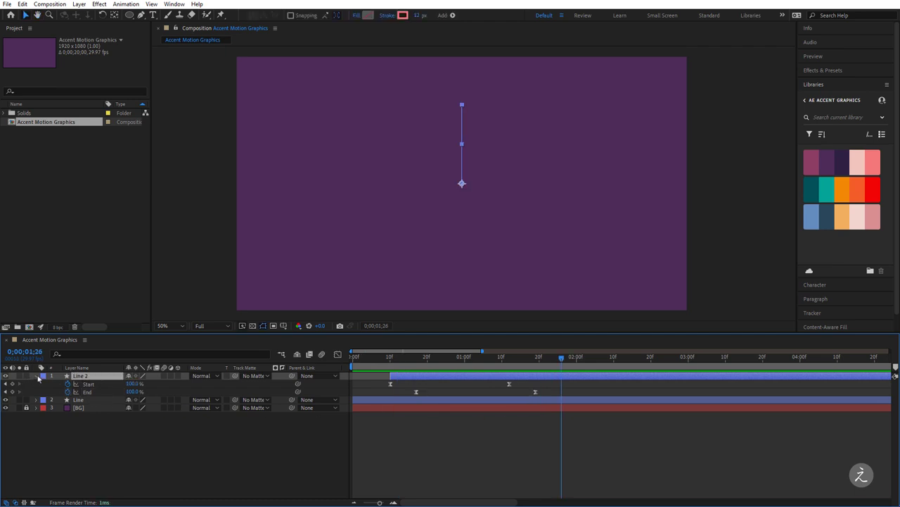
key("u")
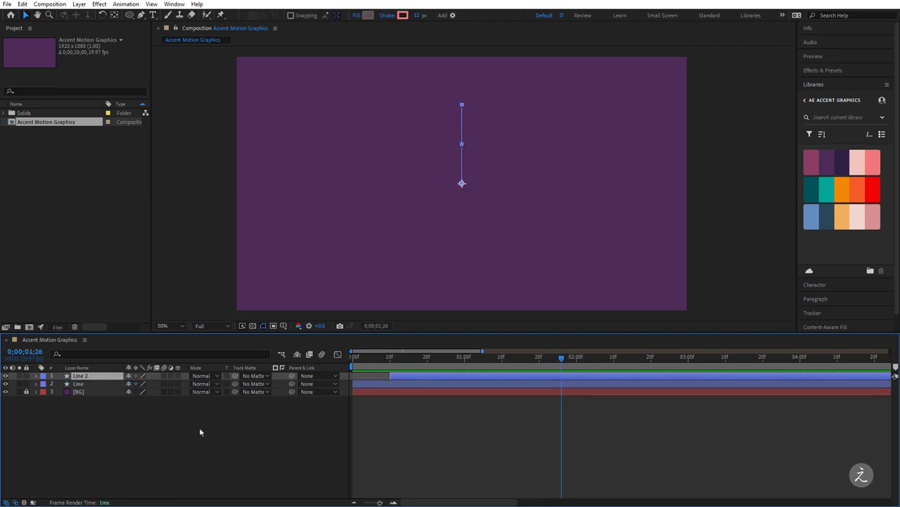
key("ctrl+d")
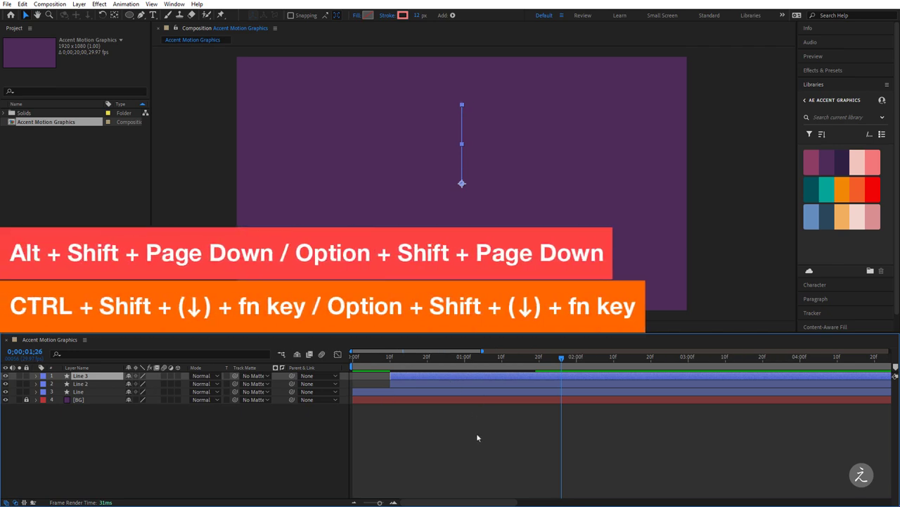
key("alt+shift+Page_Down")
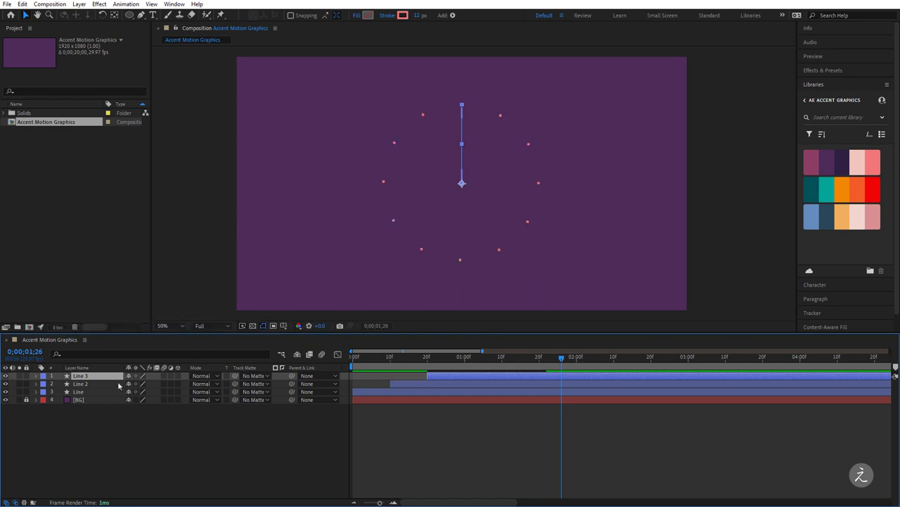
Step: Set Line 3's stroke color to the bright red library swatch and preview the animation from the beginning
key("u")
key("u")
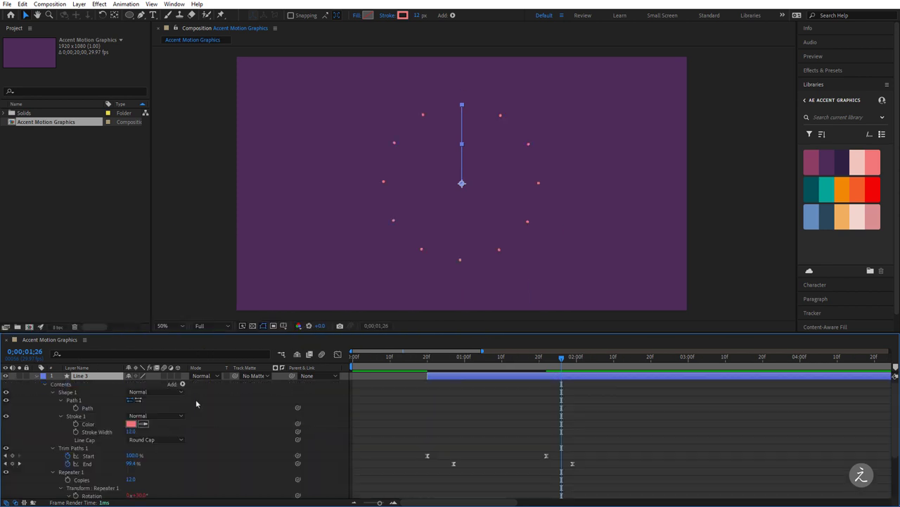
left_click(143, 424)
left_click(873, 190)
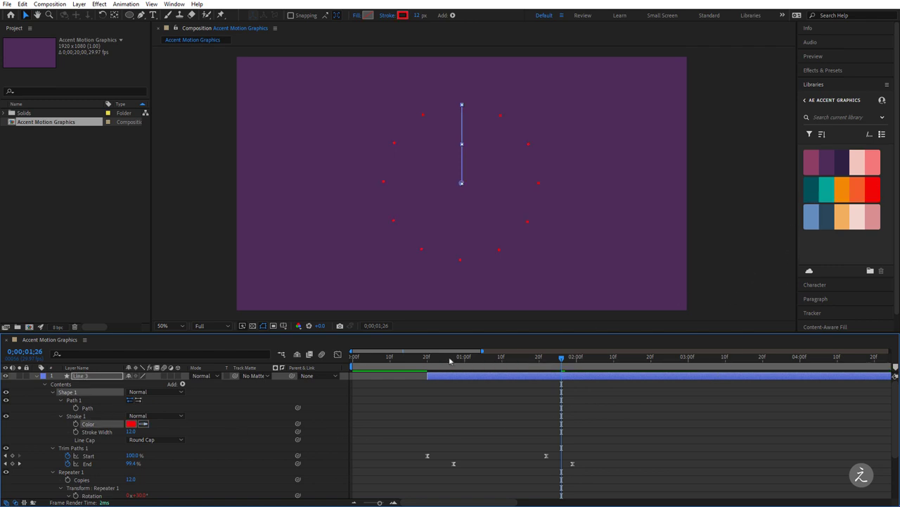
key("Home")
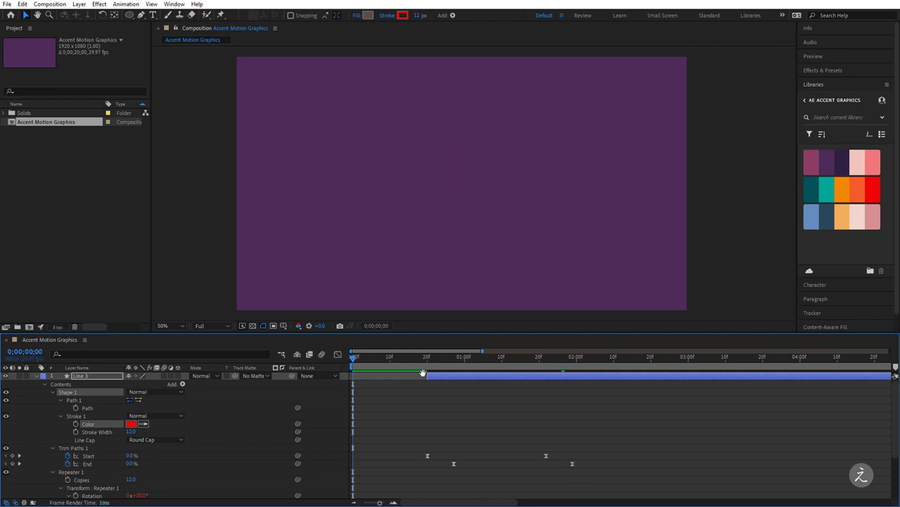
key("space")
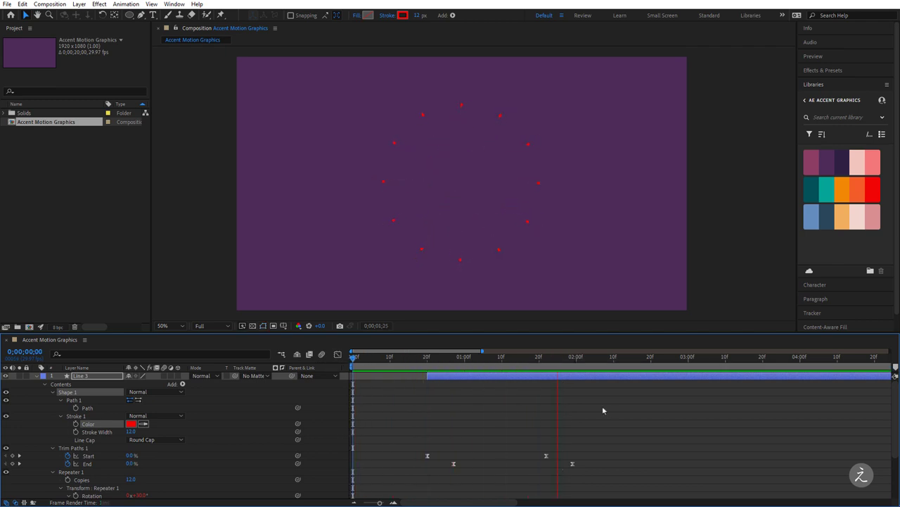
Step: Set Line 3's Scale to 65% and preview the smaller red burst from the beginning
key("space")
left_click_drag(583, 362, 502, 371)
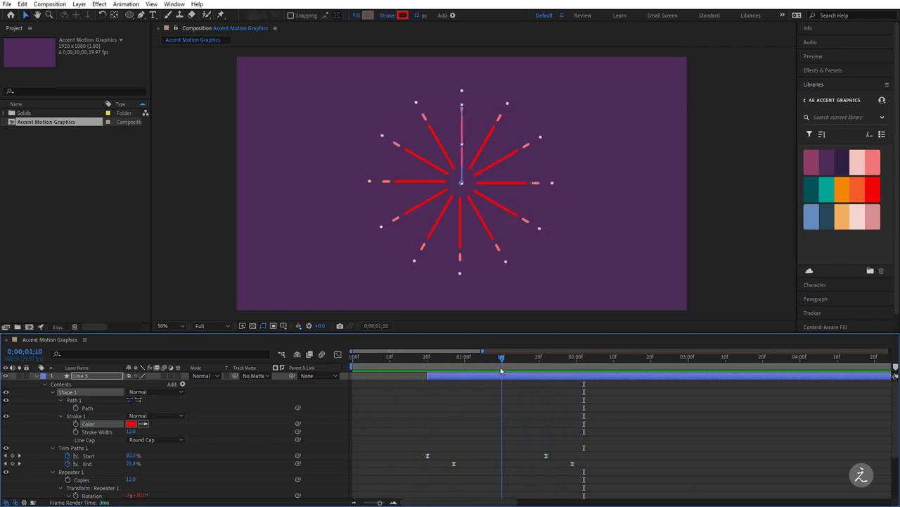
left_click(91, 378)
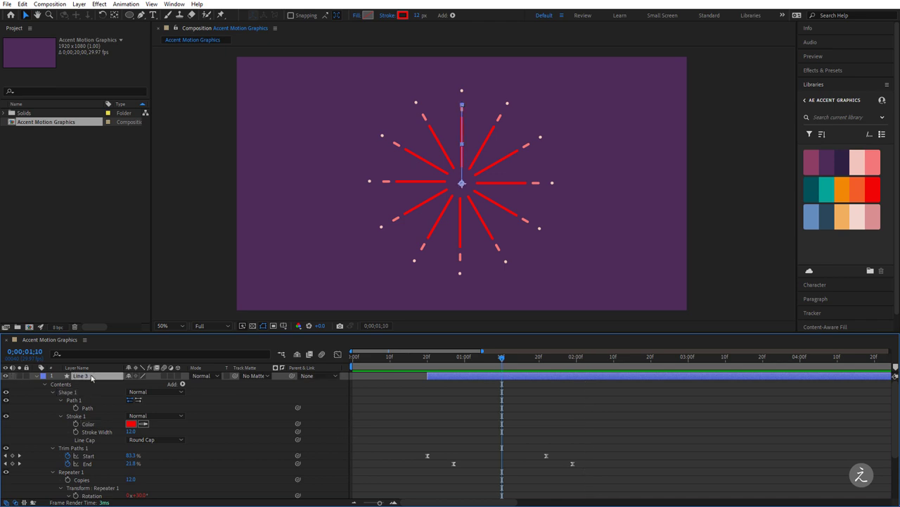
key("u")
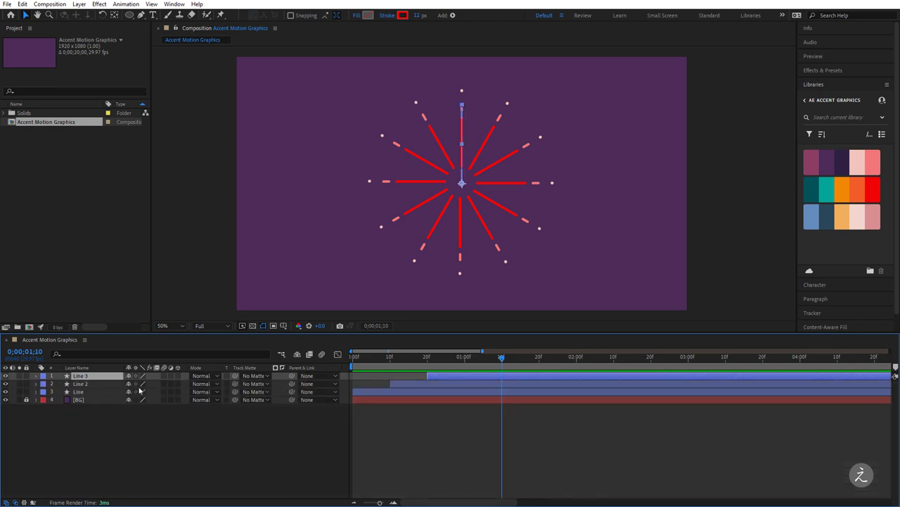
key("s")
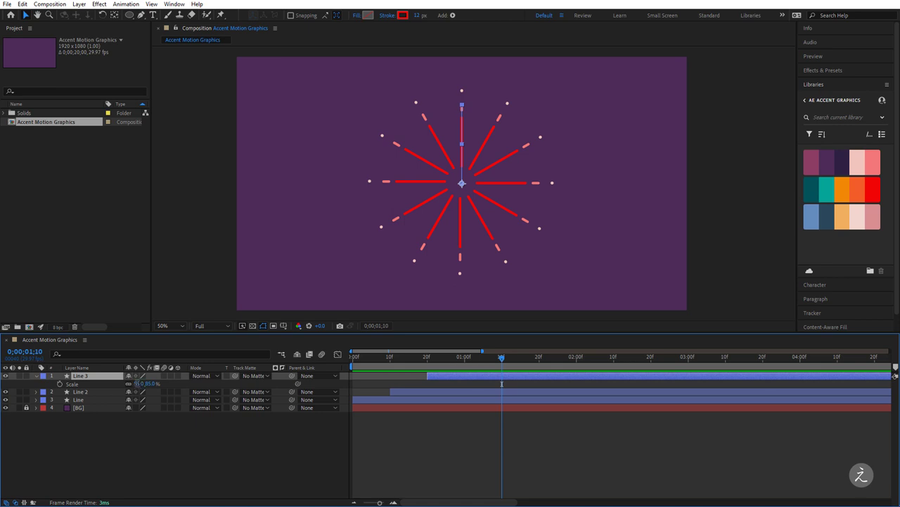
left_click(142, 383)
type("65")
key("Return")
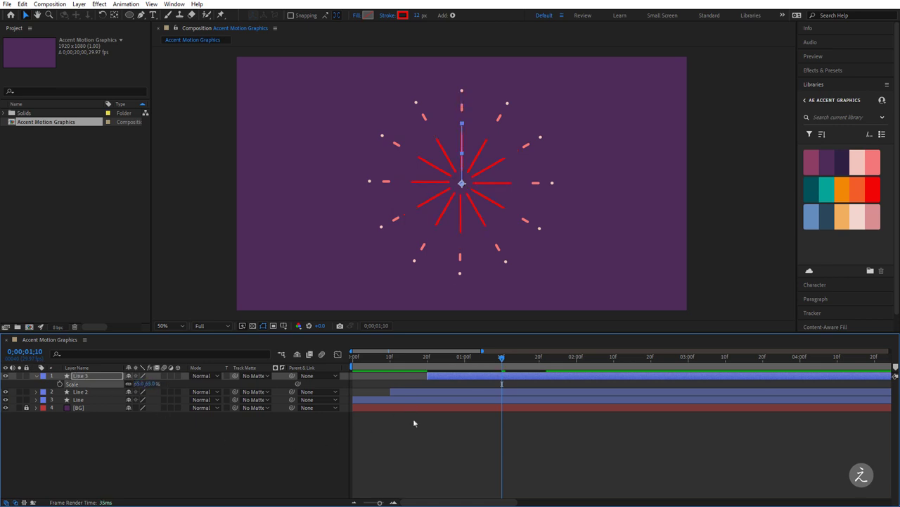
left_click_drag(503, 359, 355, 358)
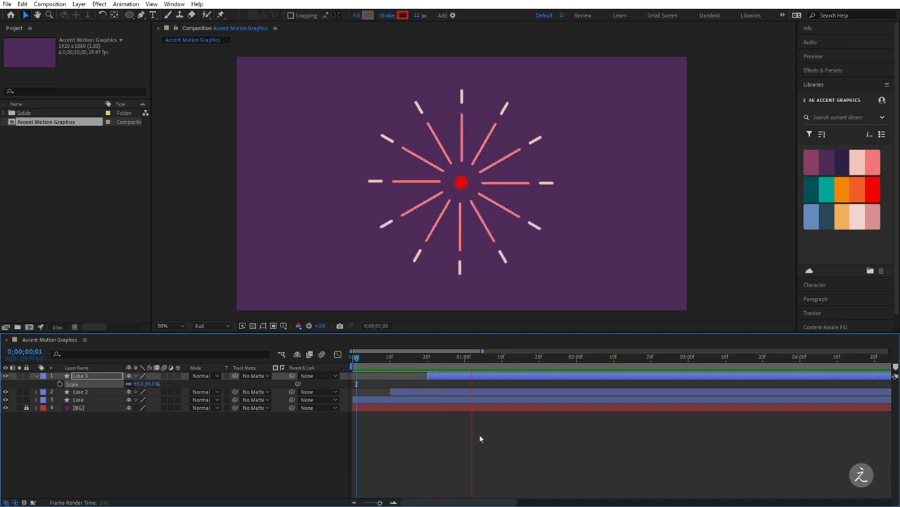
key("space")
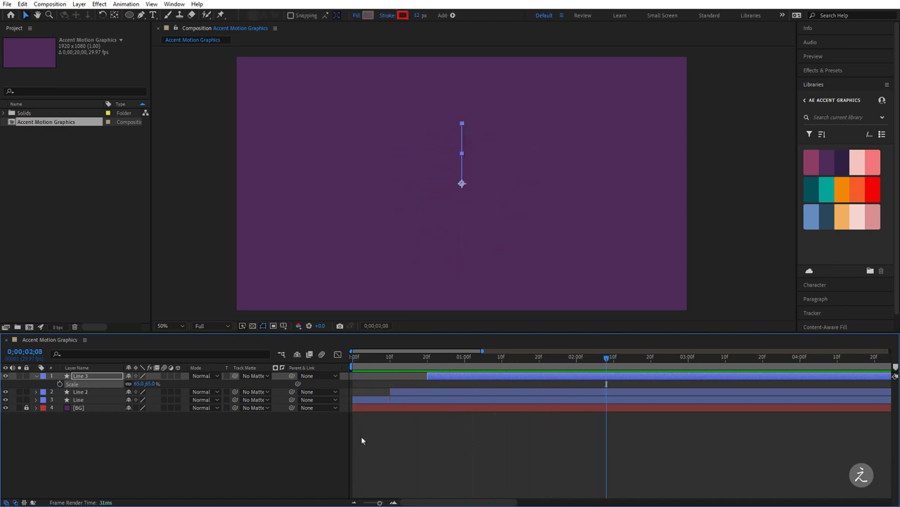
Step: Duplicate Line 3 and offset the copy 10 frames so it starts at 0;00;01;00
left_click(102, 378)
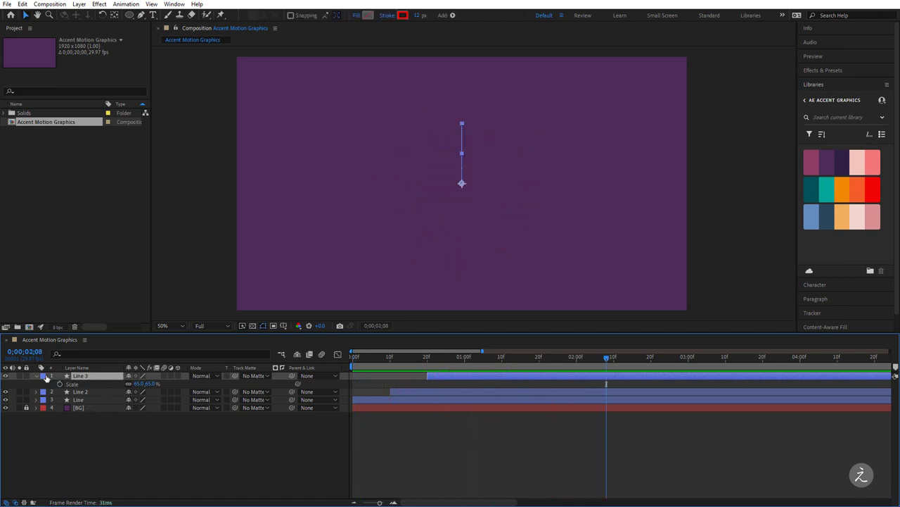
key("ctrl+d")
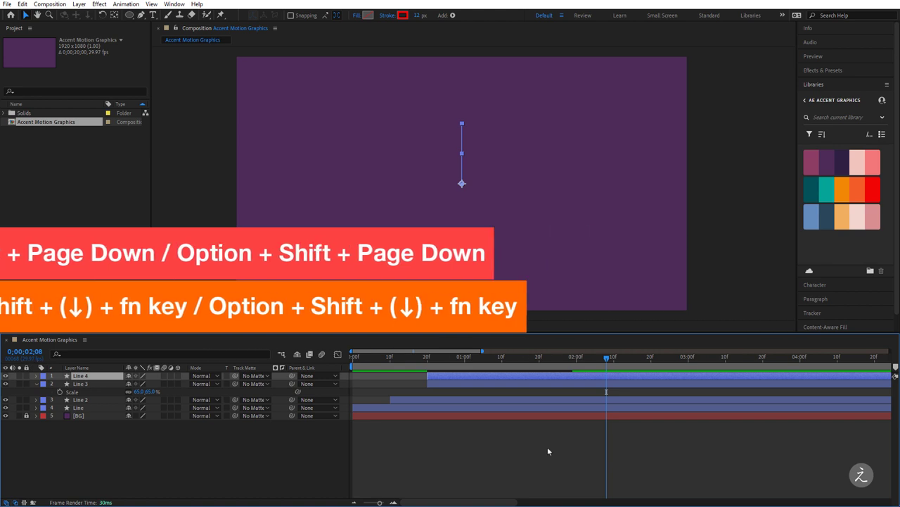
key("alt+shift+Page_Down")
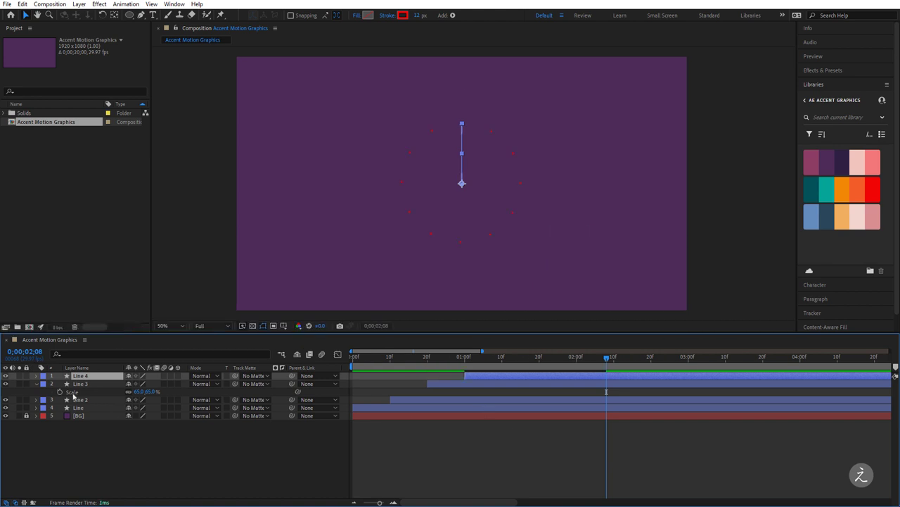
Step: Reveal Line 4's modified properties and set its stroke color to the orange library swatch
key("u")
key("u")
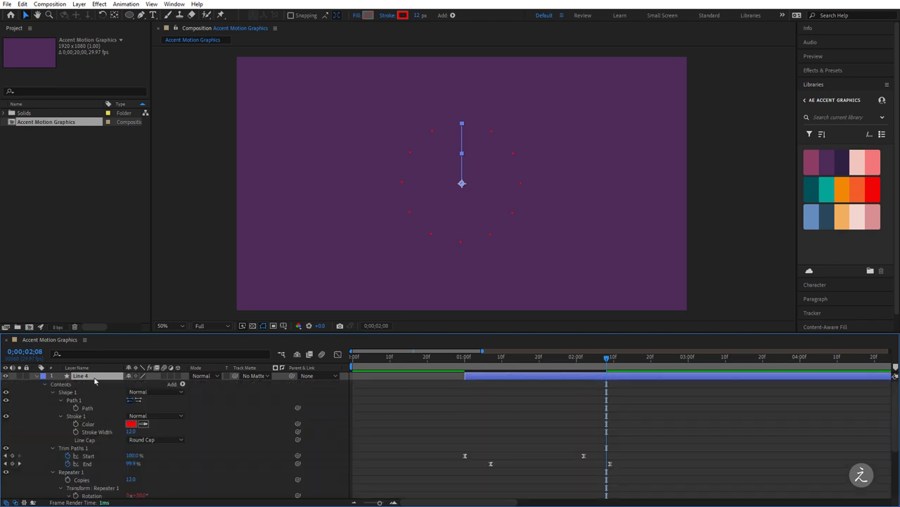
left_click(144, 424)
left_click(844, 192)
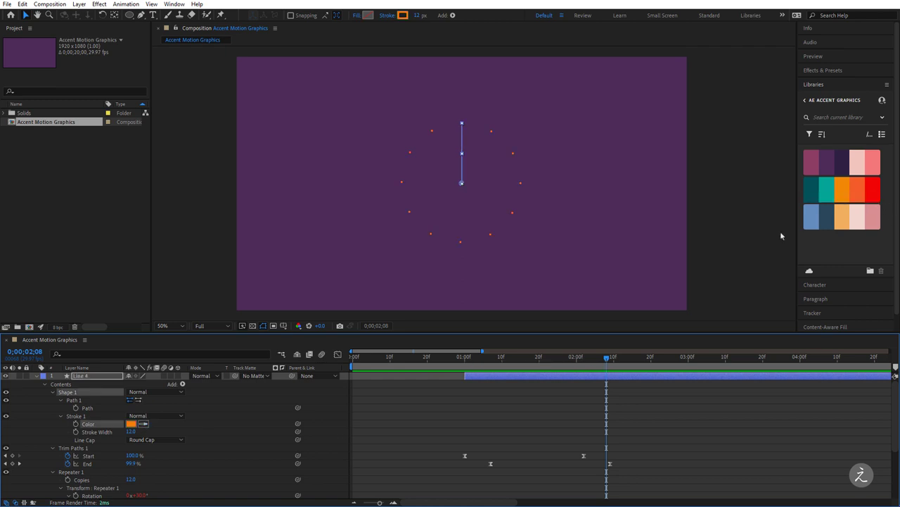
Step: Scale Line 4 down so its burst is smaller than Line 3's, and collapse both layers
left_click(486, 360)
key("s")
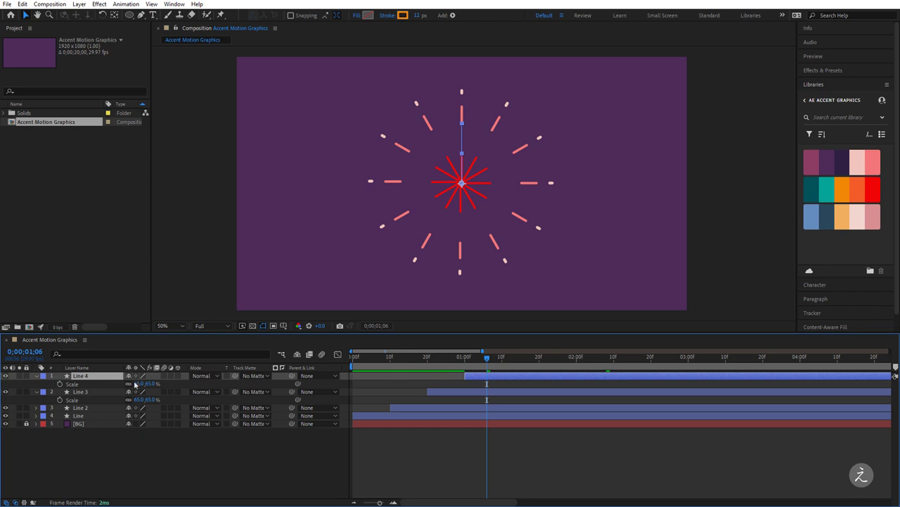
left_click(151, 383)
key("Return")
left_click_drag(534, 367, 489, 376)
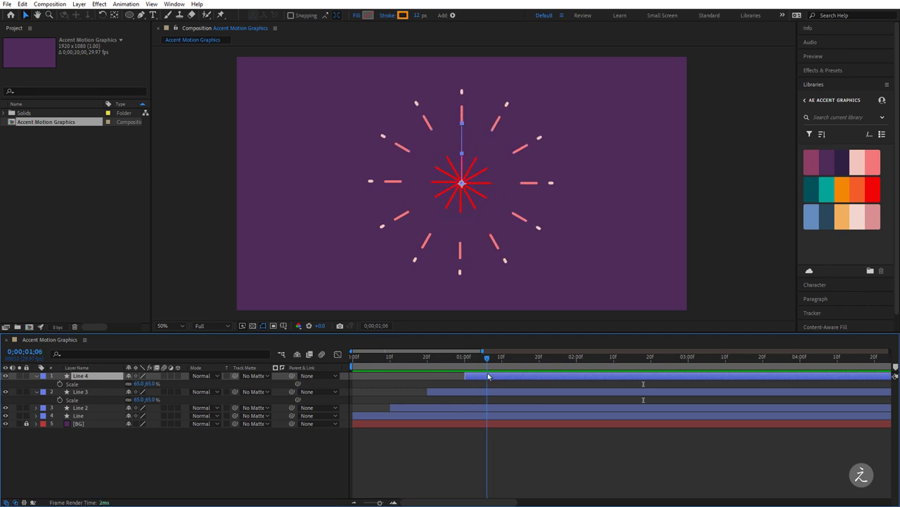
left_click(36, 376)
left_click(36, 383)
left_click(444, 455)
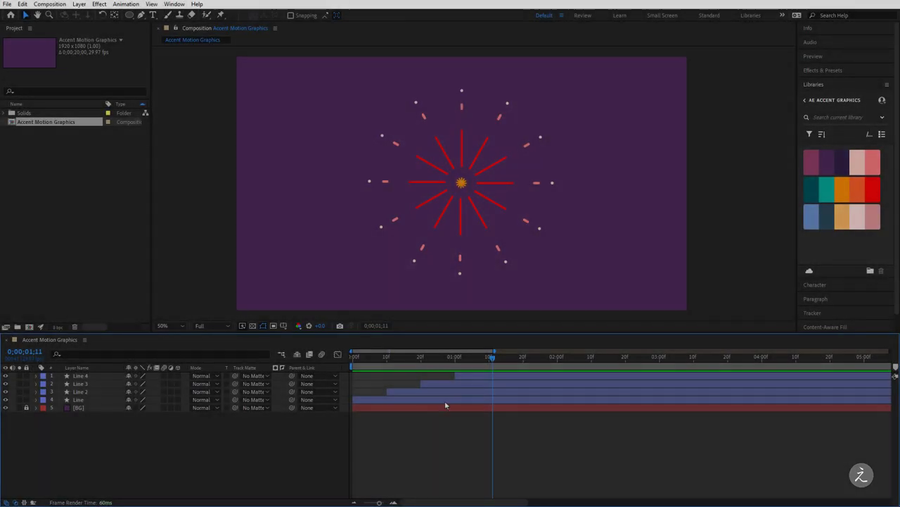
Step: Add a Rotation keyframe of 0° to Line 4 at its first Trim Paths keyframe, 0;00;01;00
left_click_drag(492, 358, 465, 359)
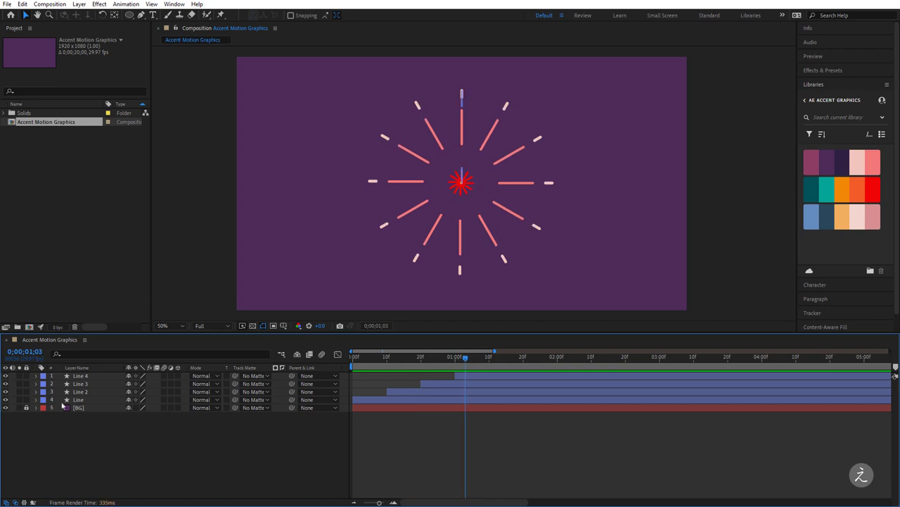
left_click(101, 377)
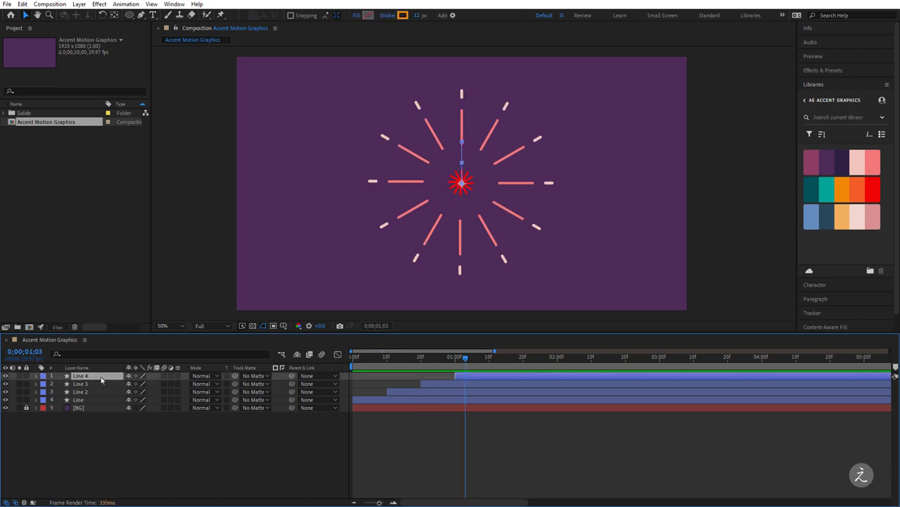
key("u")
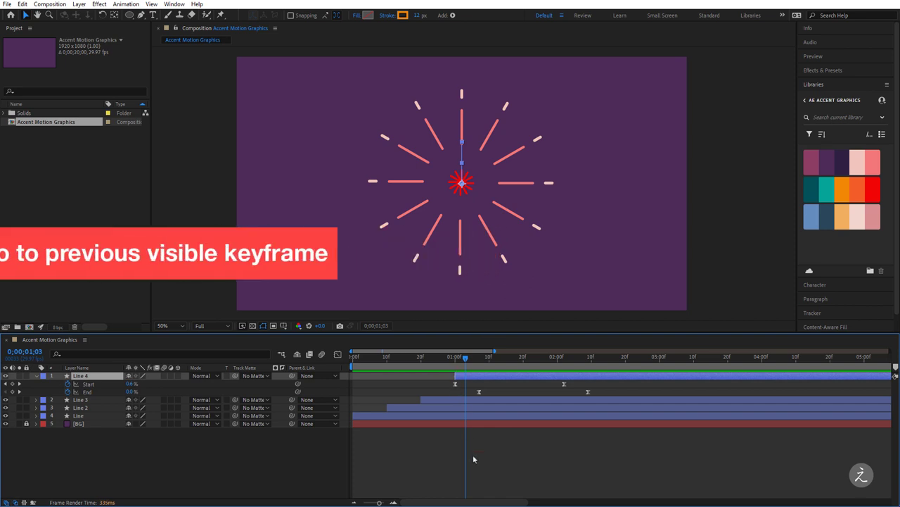
key("j")
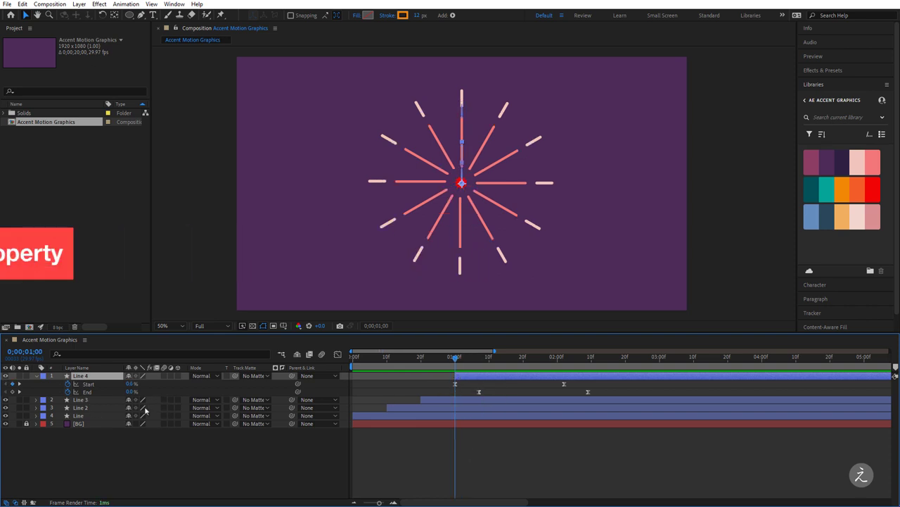
key("r")
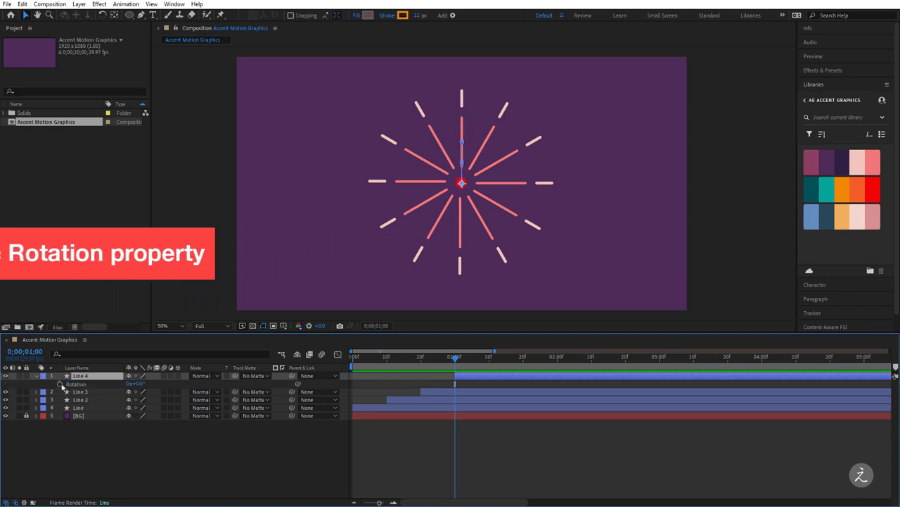
left_click(60, 383)
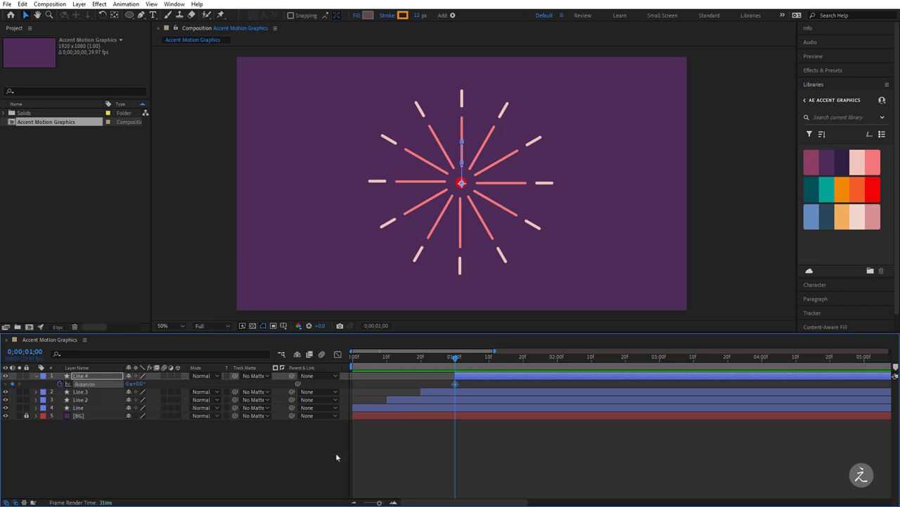
Step: Set Line 4's Rotation to 30° at its last Trim Paths End keyframe, 0;00;02;09, and collapse the layer
key("u")
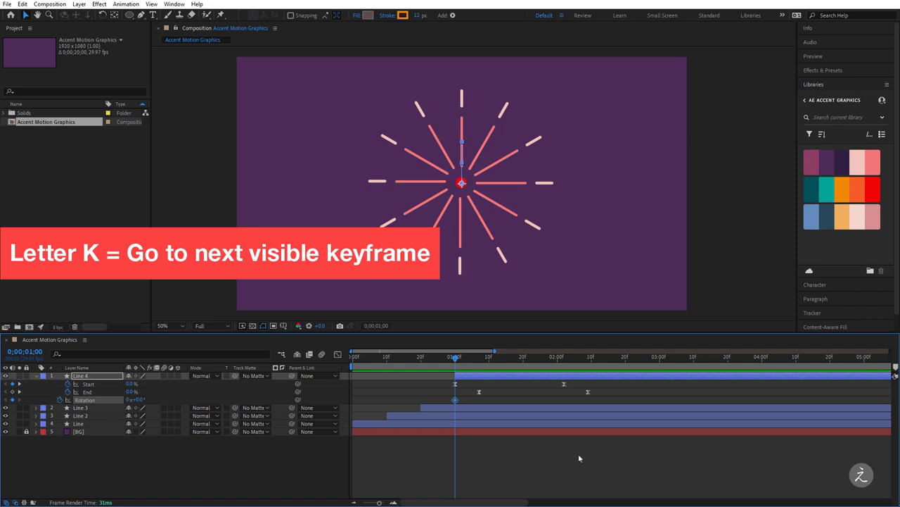
key("k")
key("k")
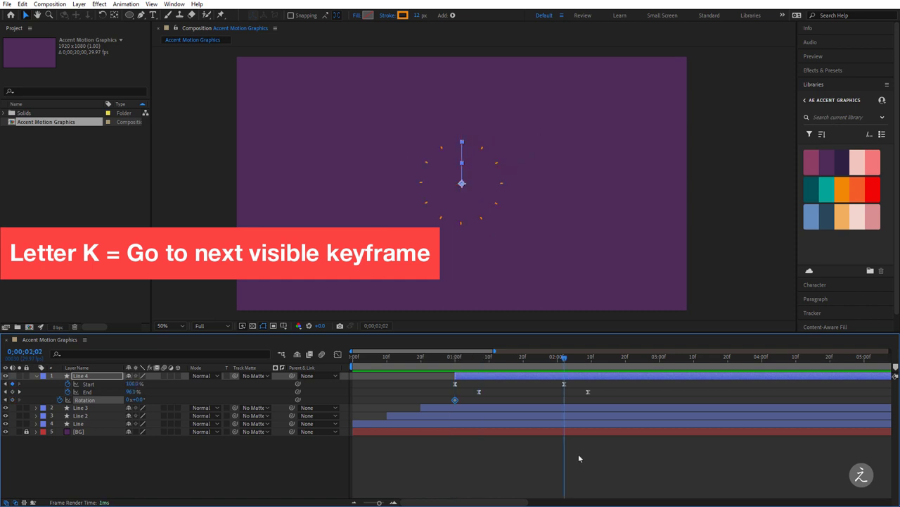
key("k")
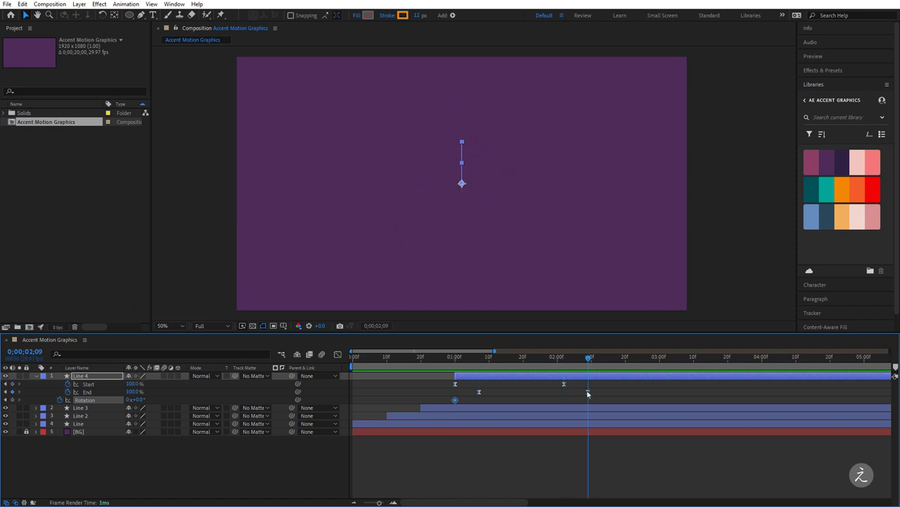
left_click(137, 399)
key("Return")
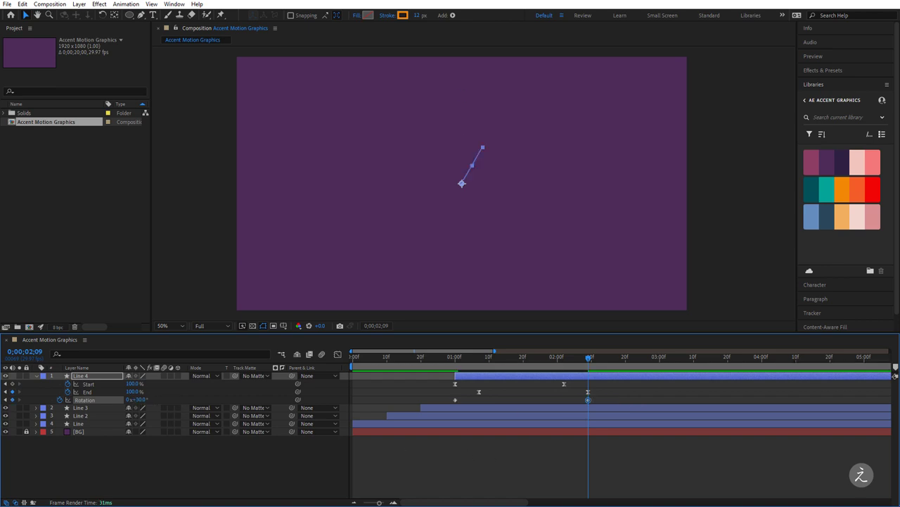
left_click(35, 377)
Step: Add a Rotation keyframe of 0° to Line 3 at its first Trim Paths keyframe, 0;00;00;20
left_click(95, 384)
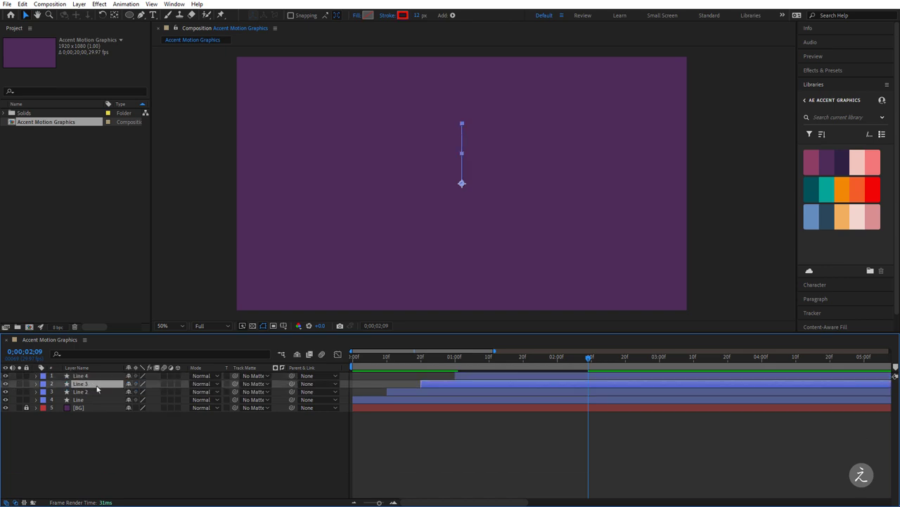
key("u")
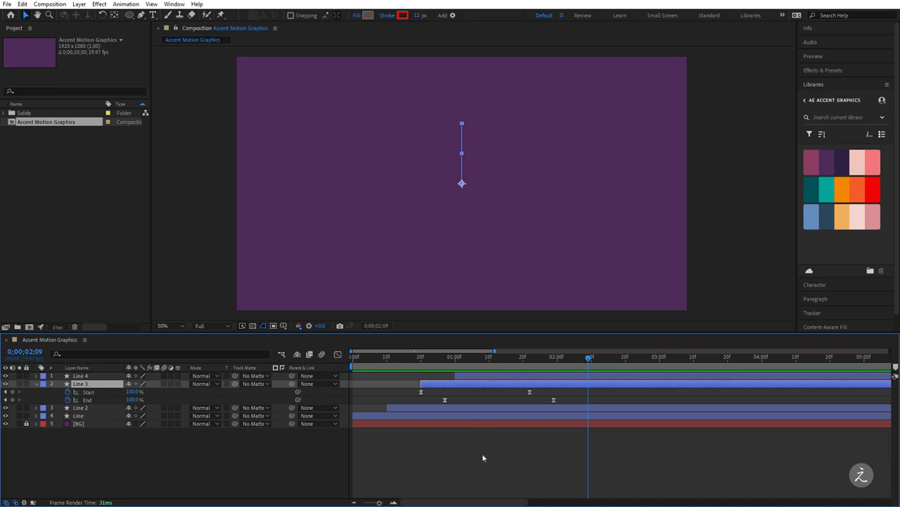
key("j")
key("j")
key("j")
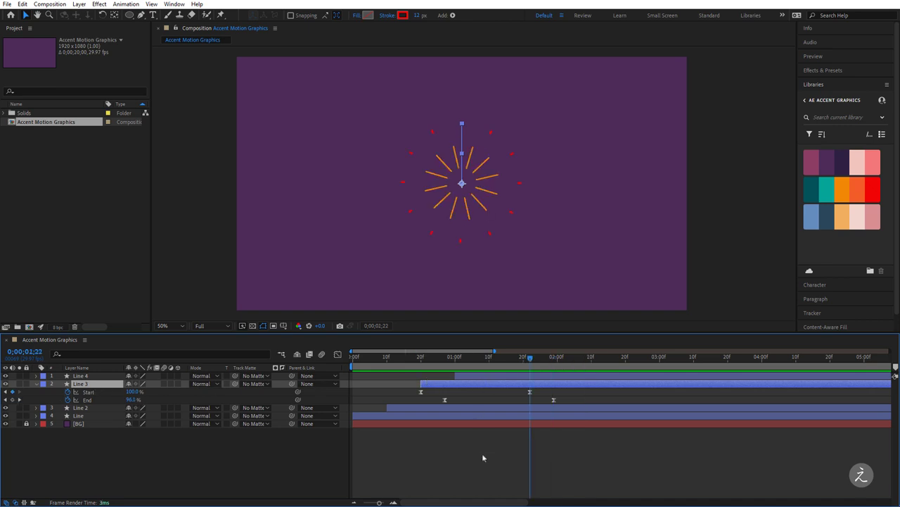
key("j")
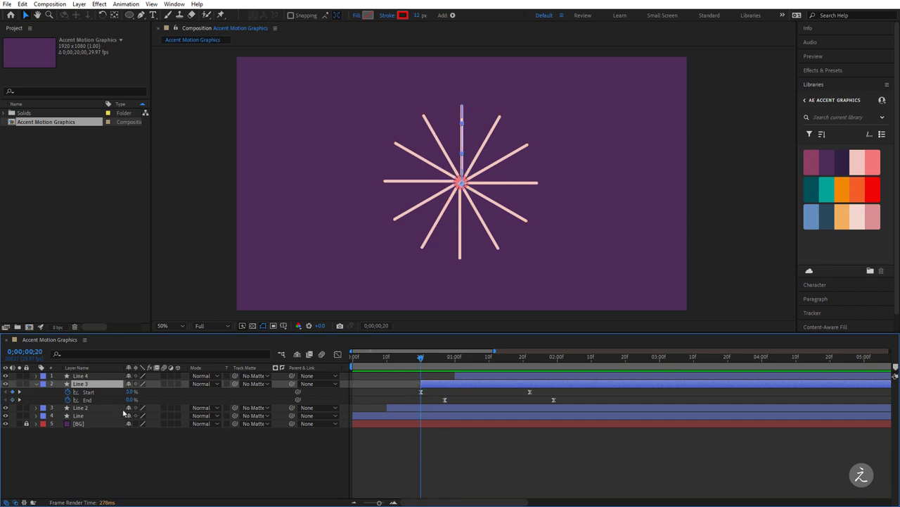
key("r")
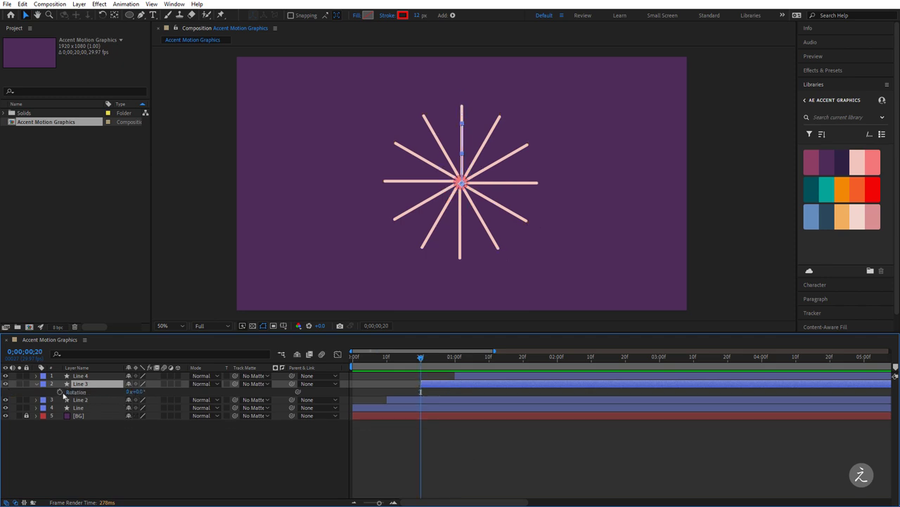
left_click(60, 392)
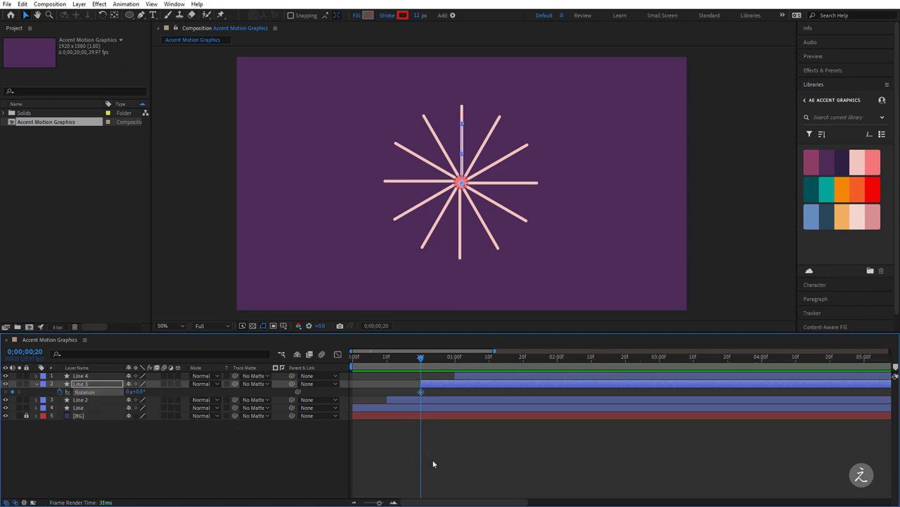
Step: Set Line 3's Rotation to 60° at its last Trim Paths End keyframe, 0;00;01;29
key("u")
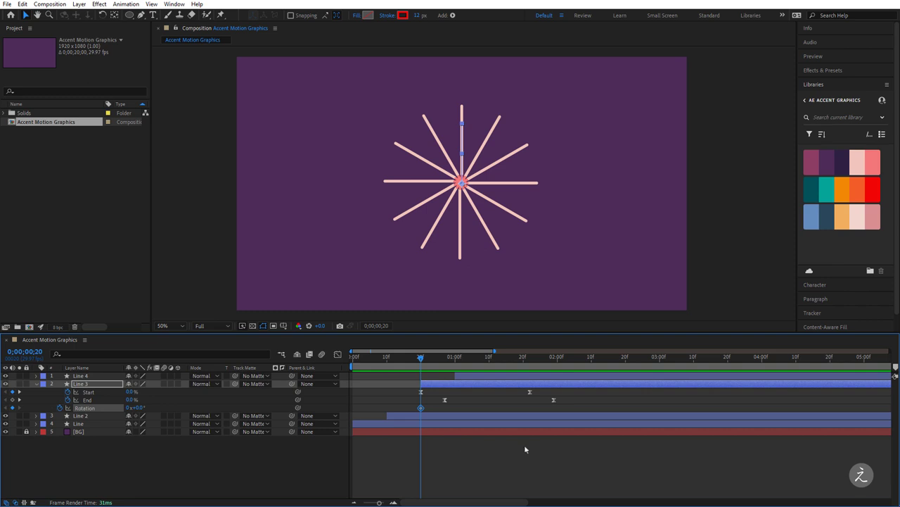
key("space")
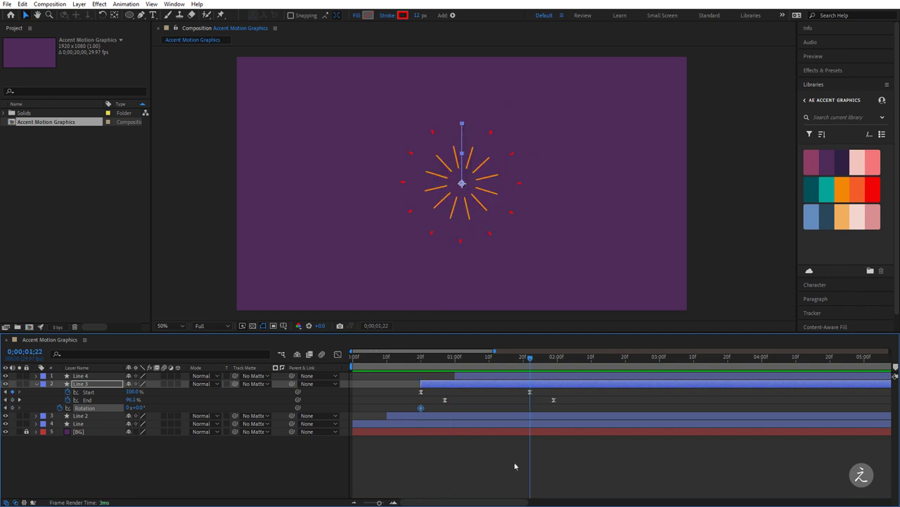
key("space")
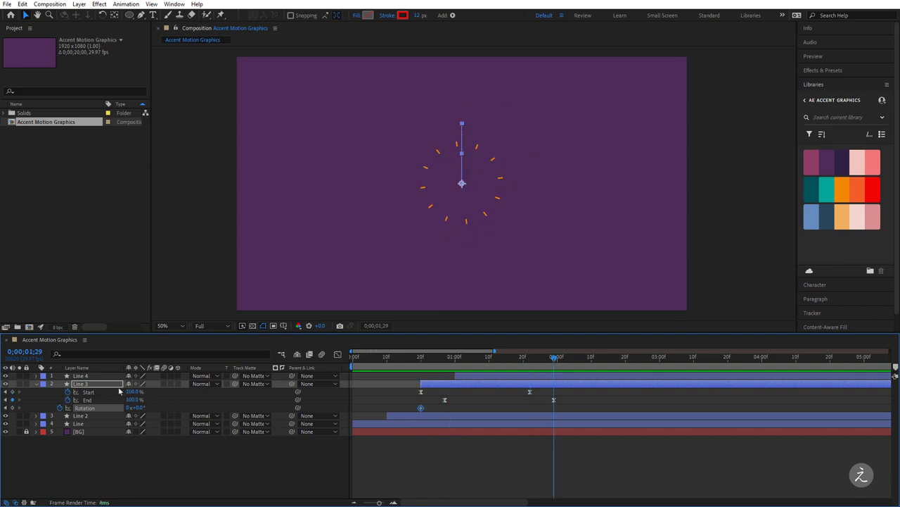
left_click(141, 408)
type("60")
key("Return")
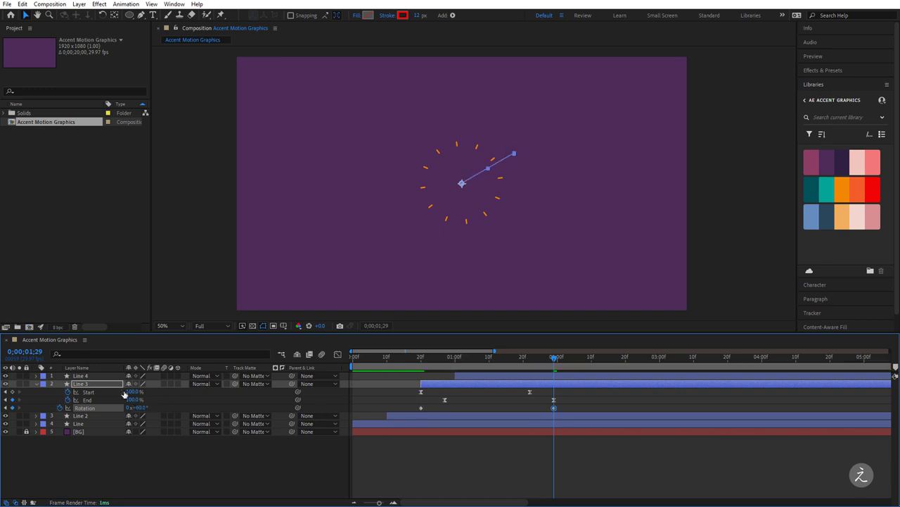
Step: Add a Rotation keyframe of 0° to Line 2 at its first Trim Paths keyframe, 0;00;00;10
left_click(37, 384)
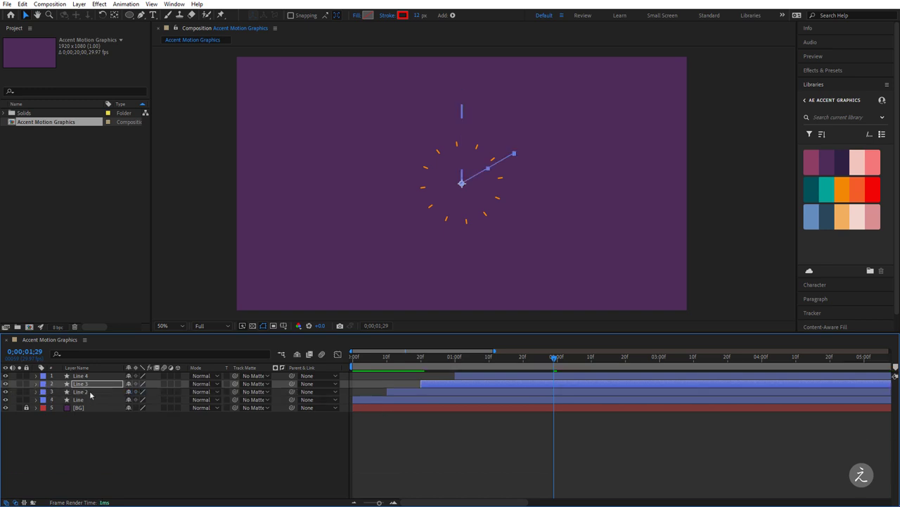
left_click(90, 396)
key("u")
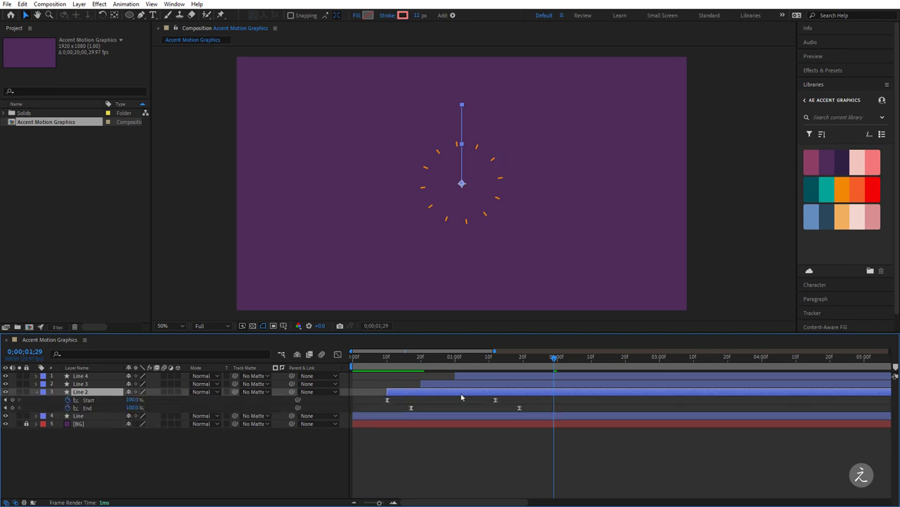
key("j")
key("j")
key("j")
key("j")
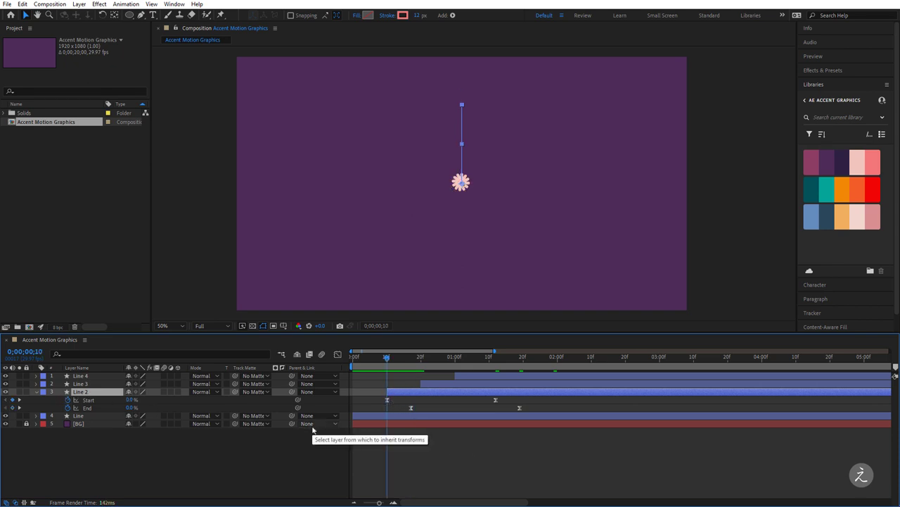
key("r")
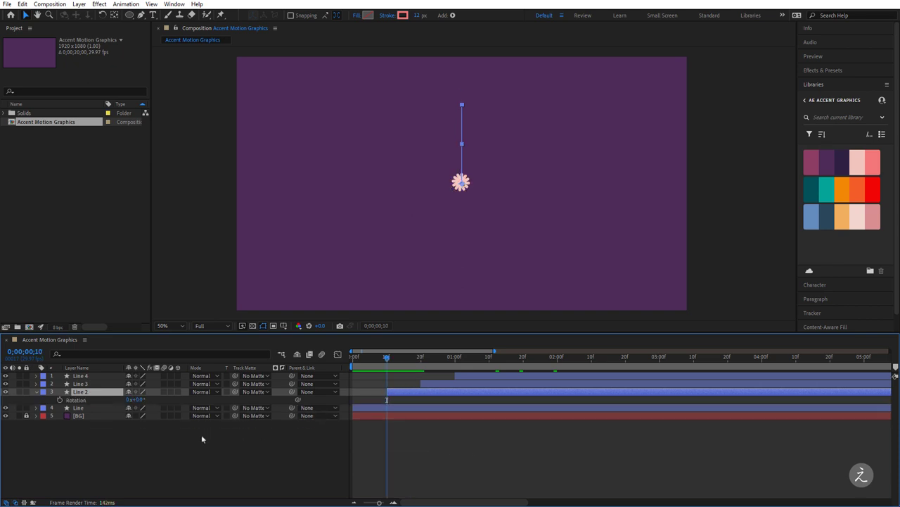
left_click(60, 399)
key("u")
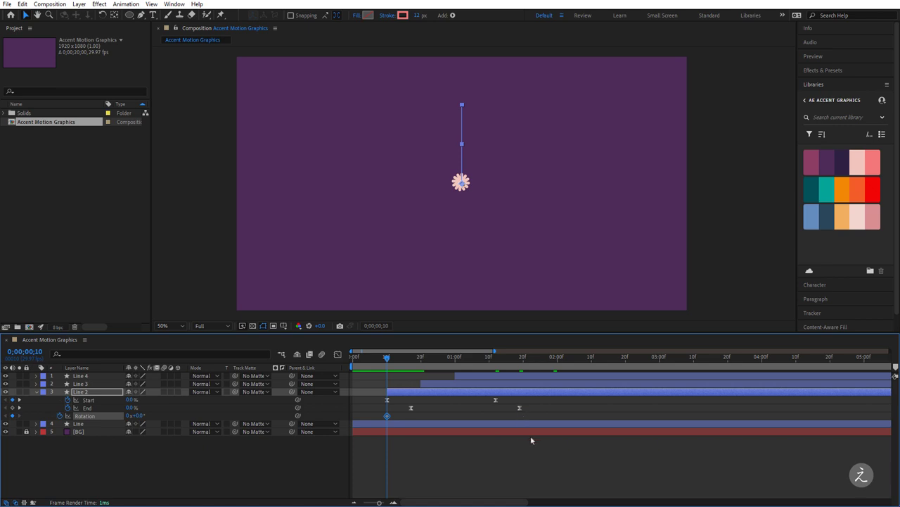
Step: Set Line 2's Rotation to 90° at its last Trim Paths End keyframe, 0;00;01;19, and collapse the layer
key("space")
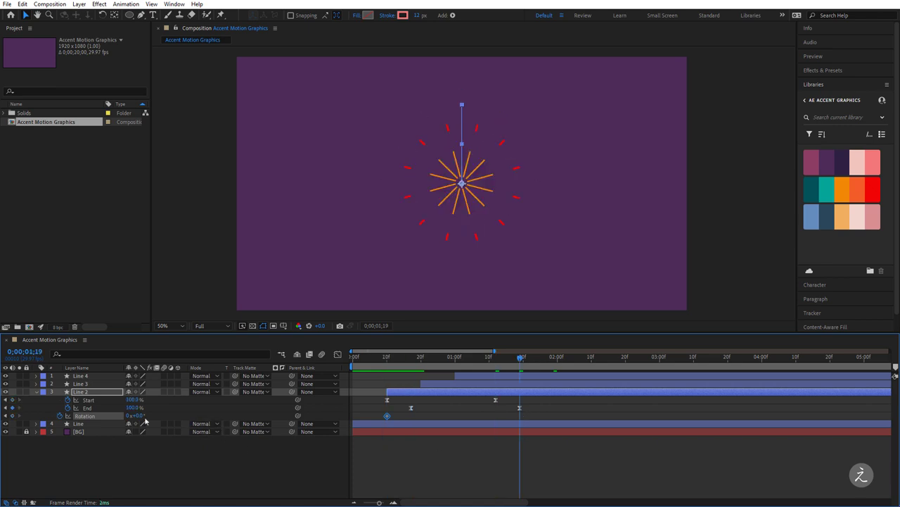
left_click(137, 415)
type("90")
key("Return")
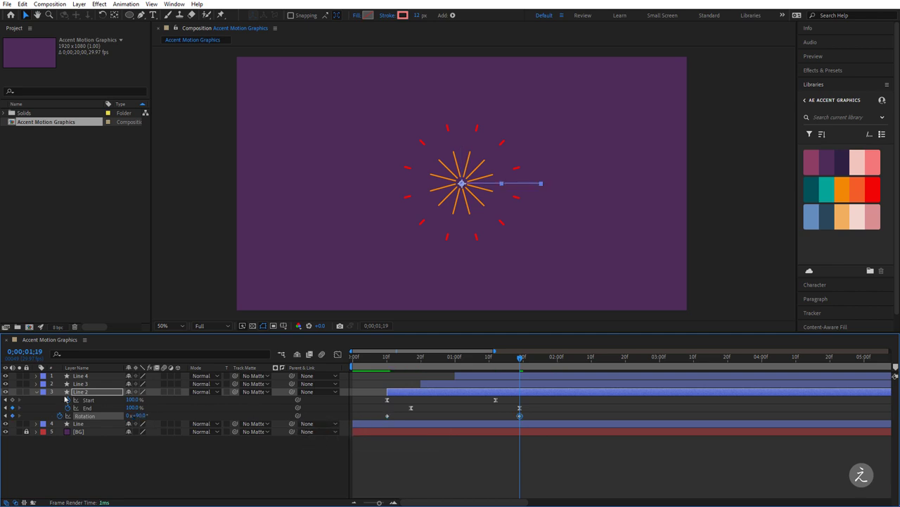
left_click(39, 392)
Step: Add a Rotation keyframe of 0° to the Line layer at its first Trim Paths keyframe, 0;00;00;00
left_click(70, 400)
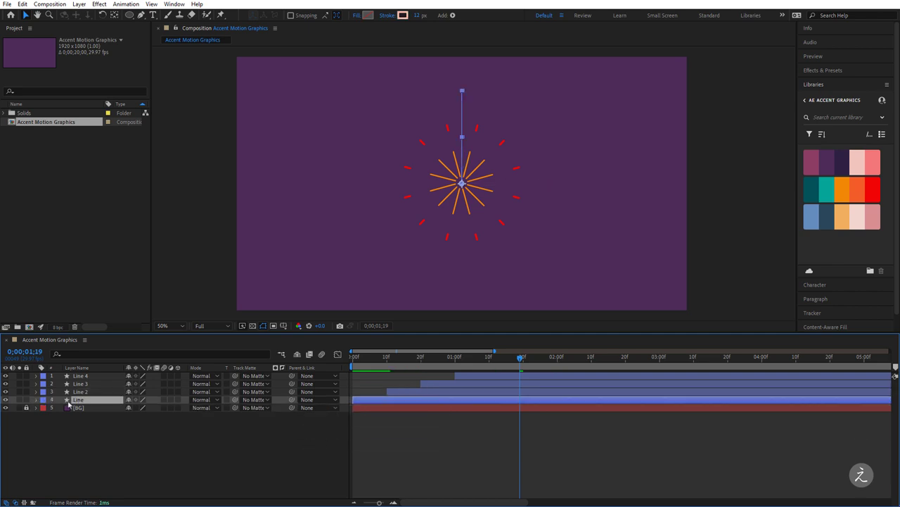
key("u")
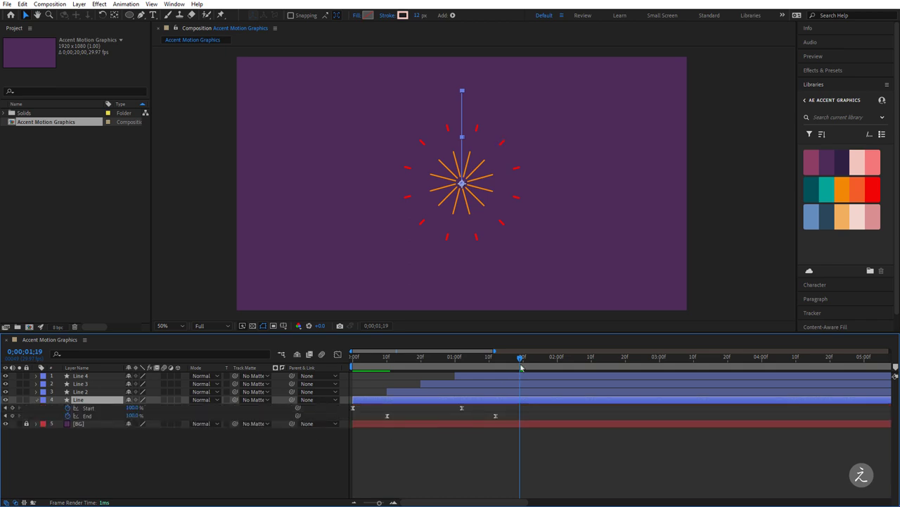
left_click_drag(520, 360, 329, 364)
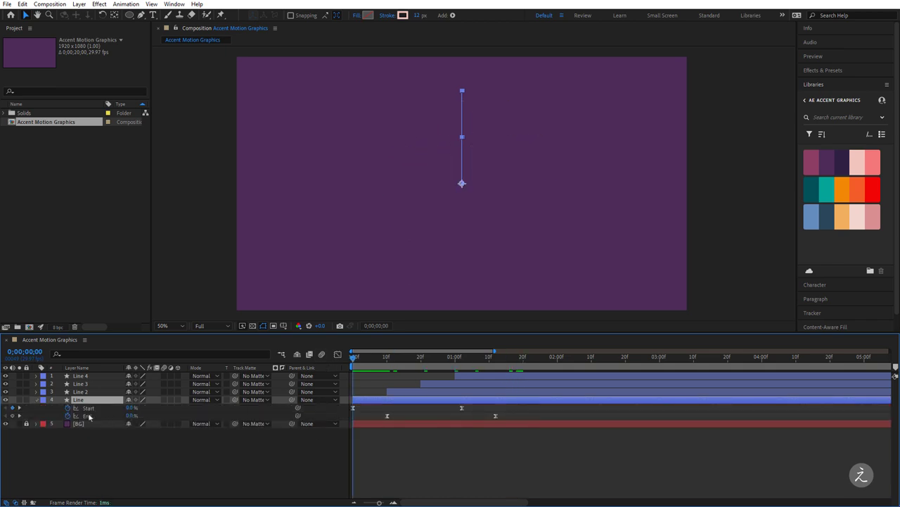
key("r")
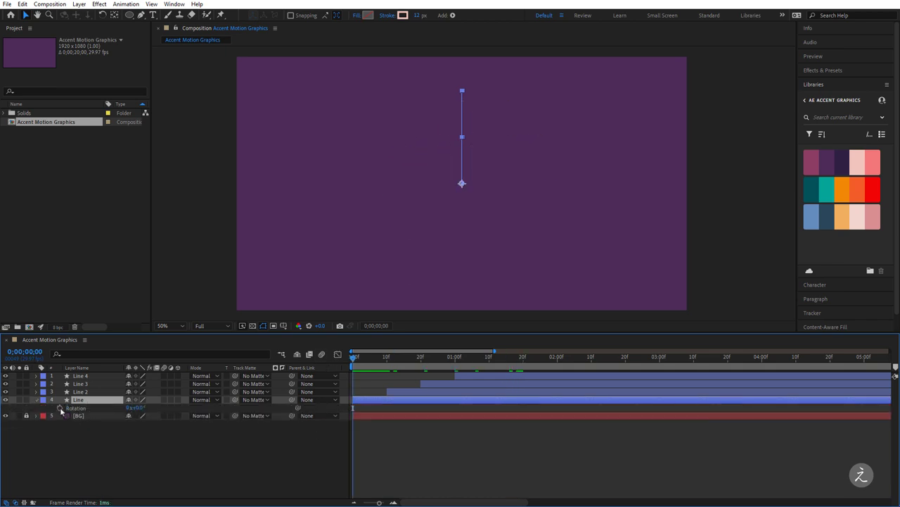
left_click(60, 408)
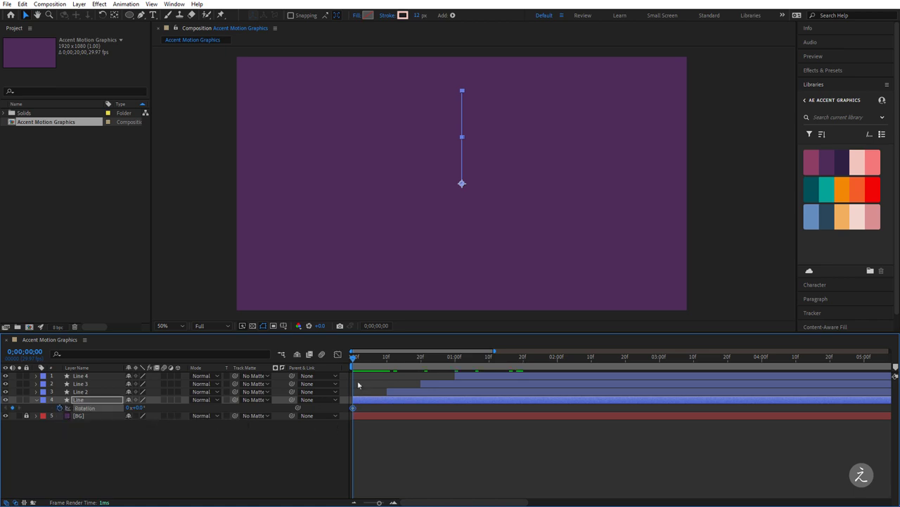
key("u")
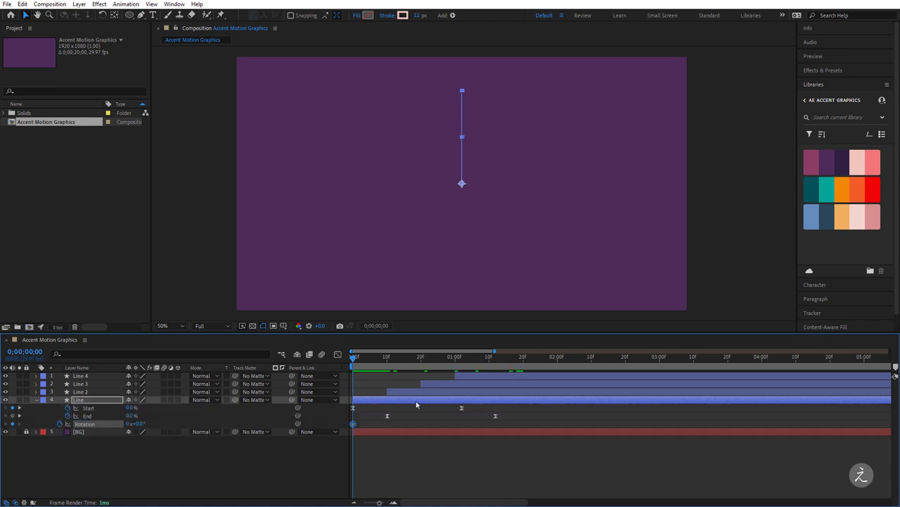
Step: Set the Line layer's Rotation to -30° at its last Trim Paths End keyframe, 0;00;01;12
key("space")
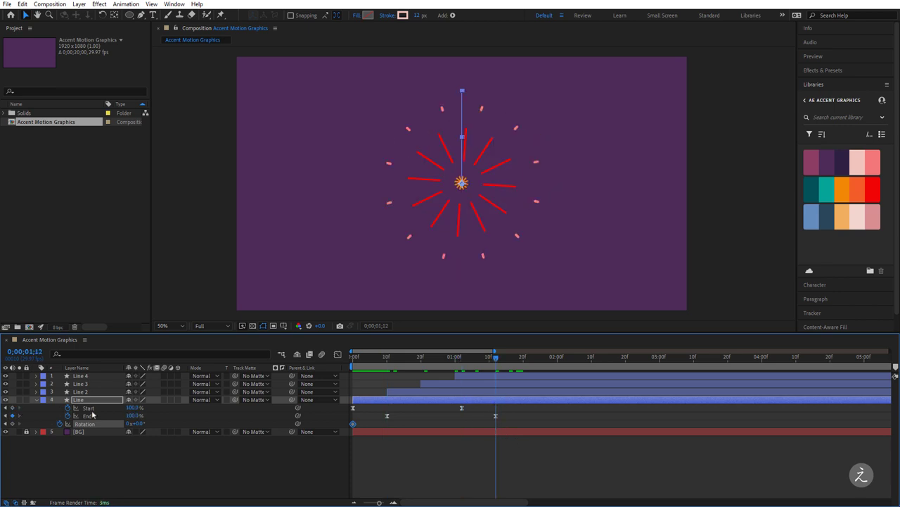
left_click(139, 423)
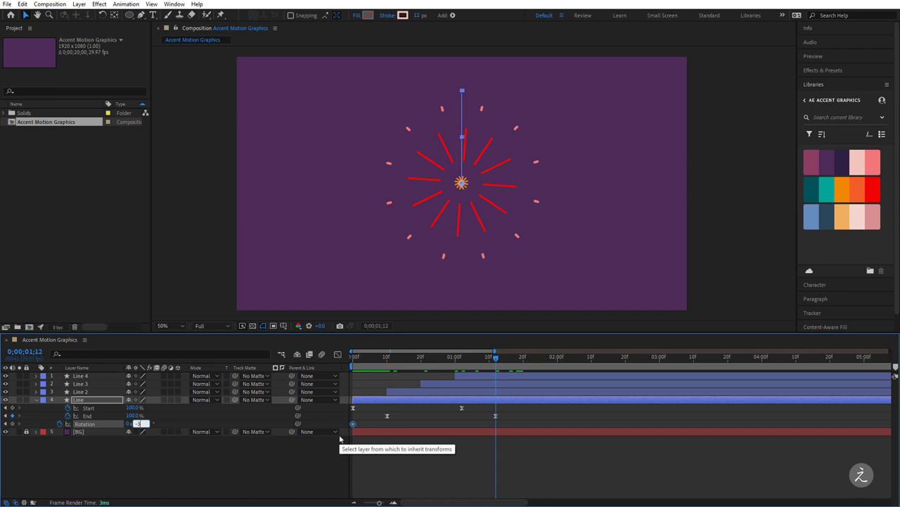
type("-30")
key("Return")
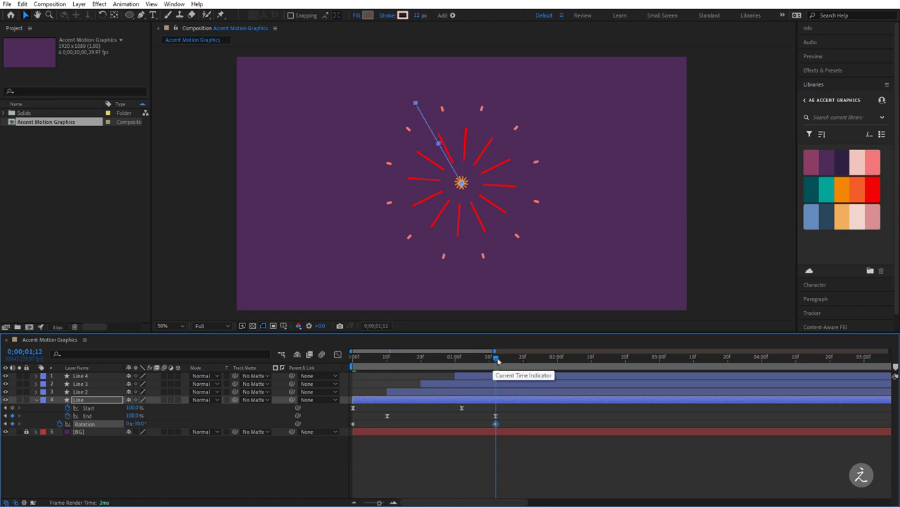
Step: Preview the rotating burst layers from the start of the composition and inspect the frames around 0;00;01;07
left_click_drag(496, 357, 352, 357)
left_click(383, 473)
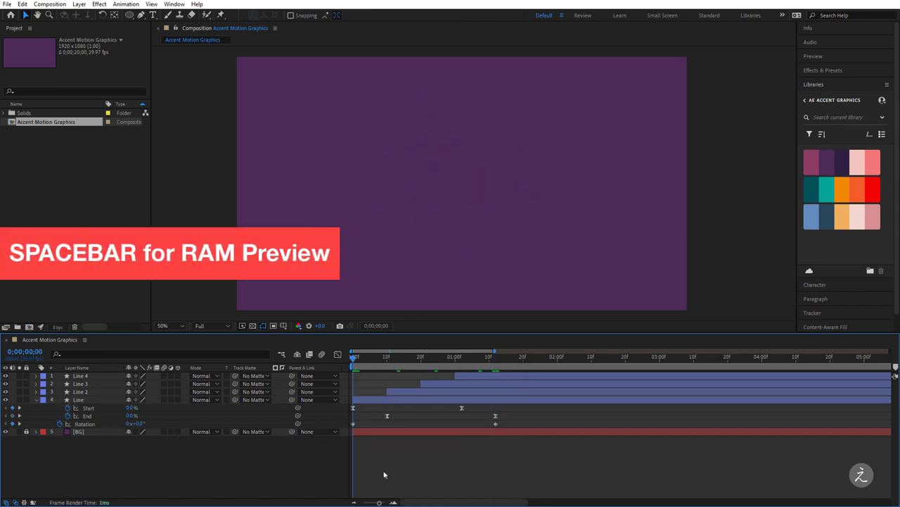
key("space")
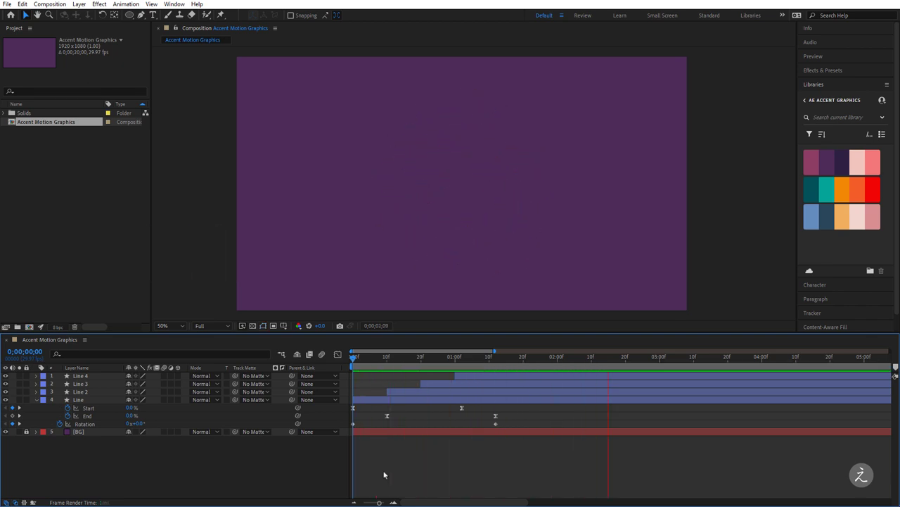
key("space")
key("Home")
key("space")
key("space")
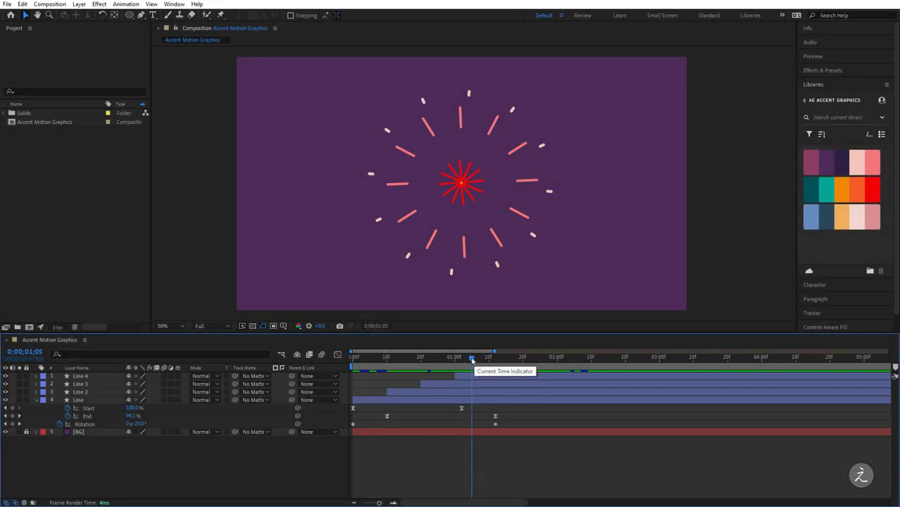
mouse_move(472, 359)
left_mouse_down()
mouse_move(383, 359)
mouse_move(482, 364)
left_mouse_up()
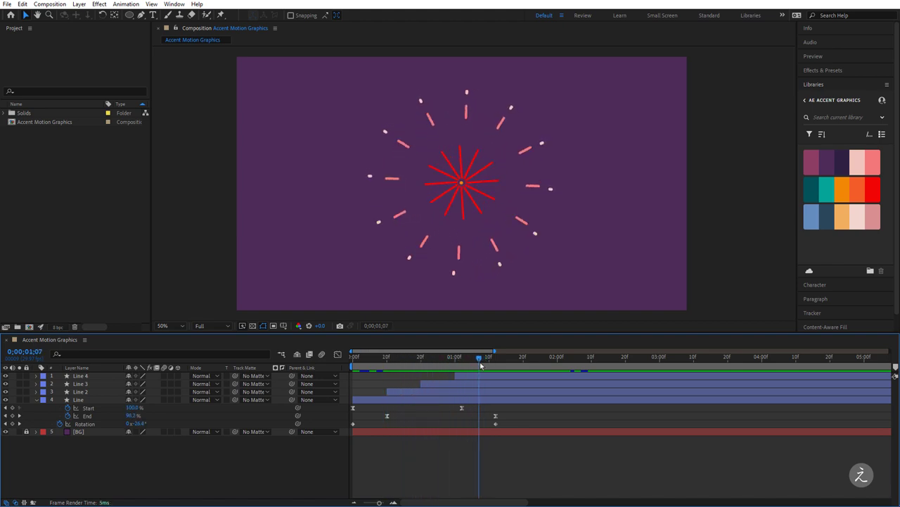
Step: Collapse the Line layer and draw a green-stroked circle around the burst on a new layer with the Ellipse tool
left_click(36, 418)
left_click(36, 400)
left_click(107, 441)
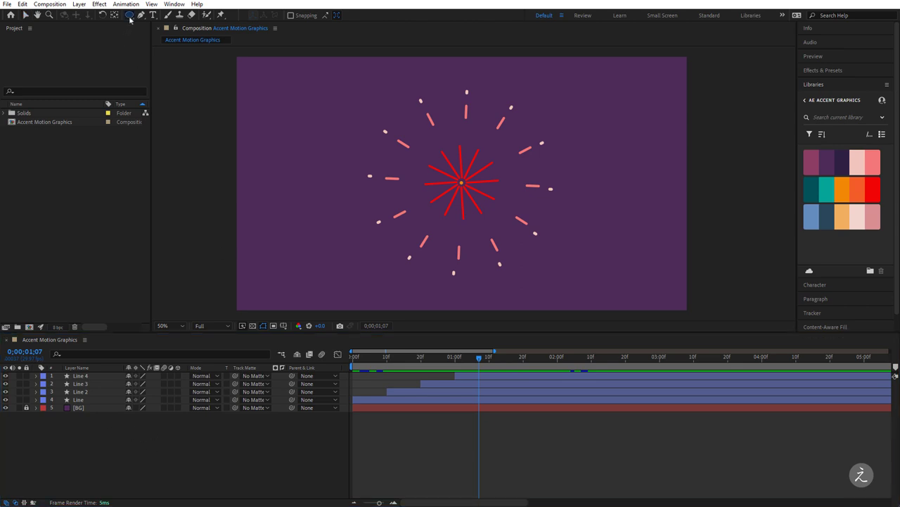
left_click_drag(129, 14, 181, 39)
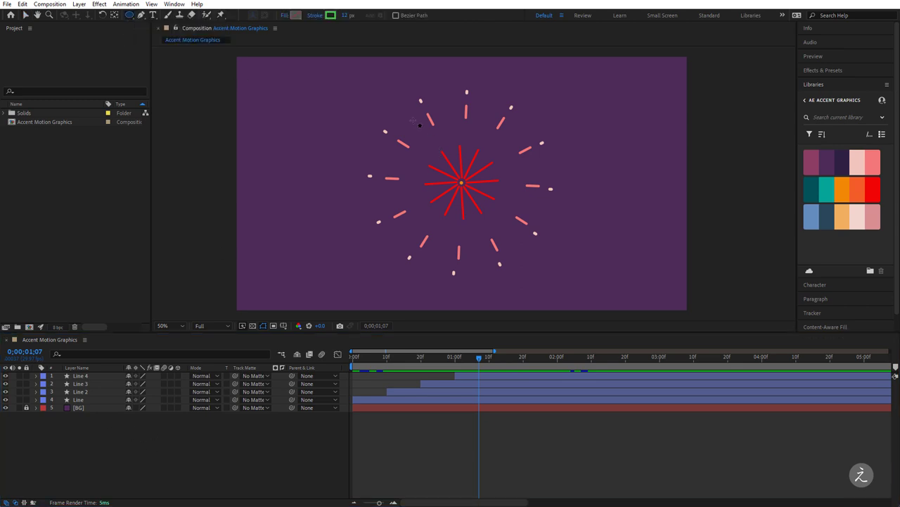
key("shift")
mouse_move(410, 119)
left_mouse_down()
mouse_move(529, 236)
mouse_move(501, 237)
mouse_move(541, 264)
mouse_move(511, 254)
mouse_move(520, 265)
left_mouse_up()
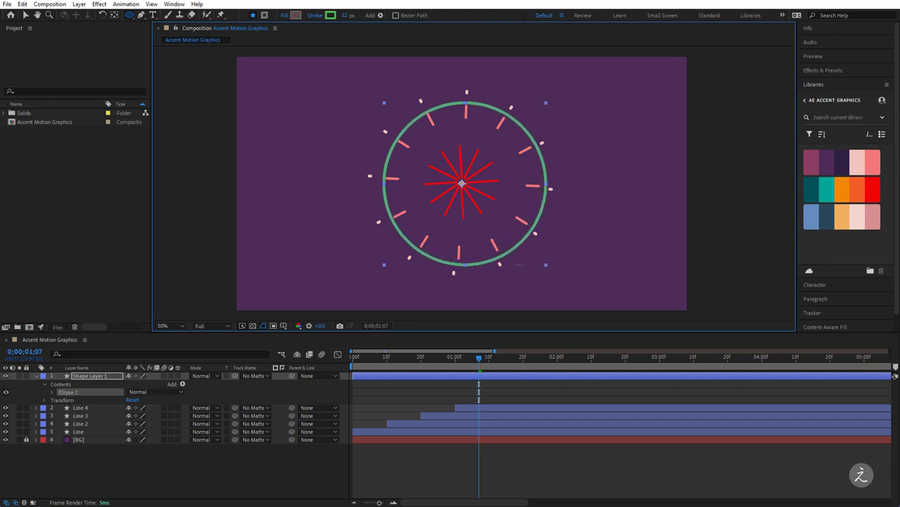
Step: Align the circle to the horizontal centre of the composition
left_click(24, 15)
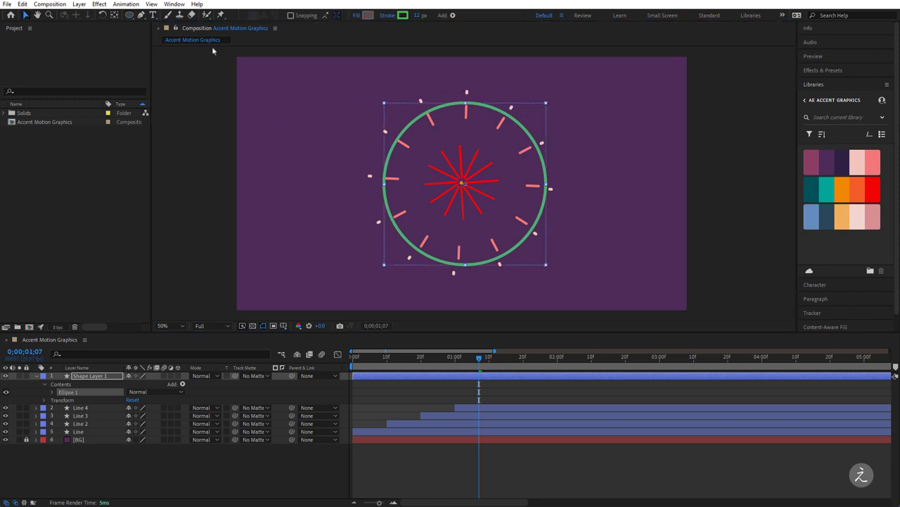
left_click(174, 4)
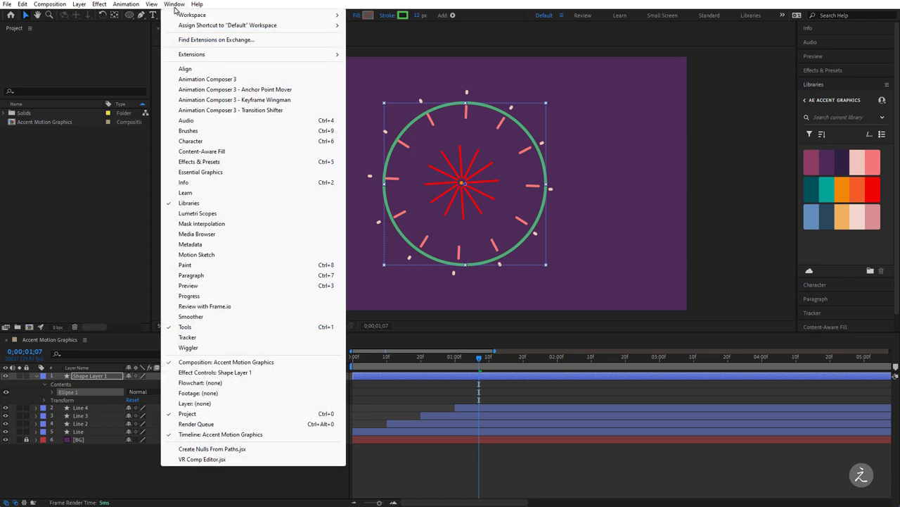
left_click(216, 70)
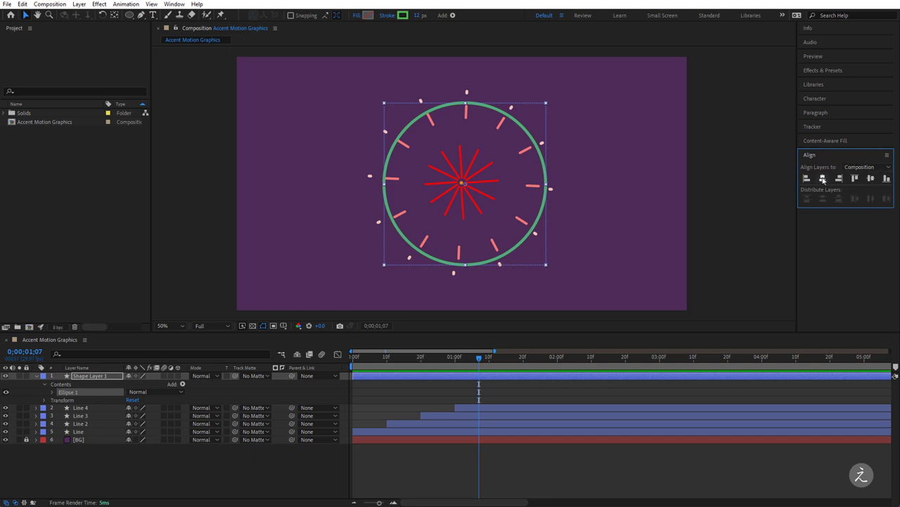
left_click(823, 179)
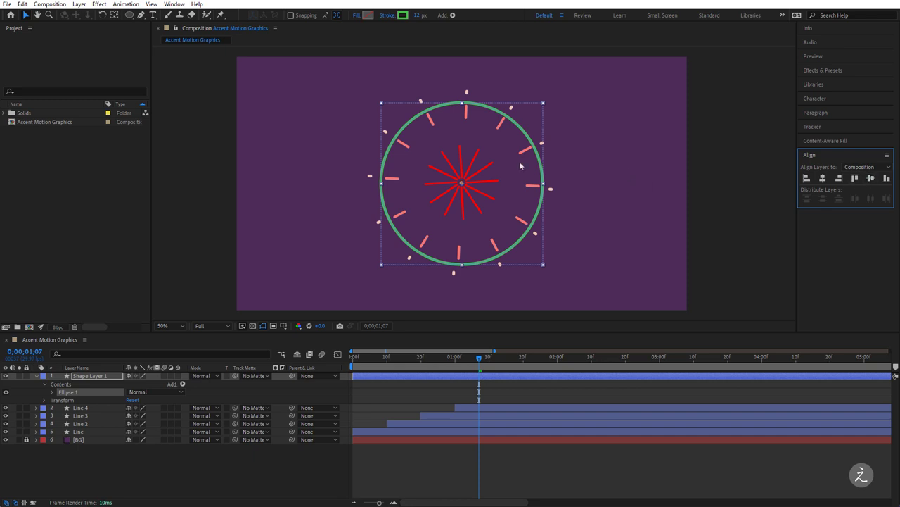
Step: Centre the circle layer's anchor point in its layer content
left_click(99, 376)
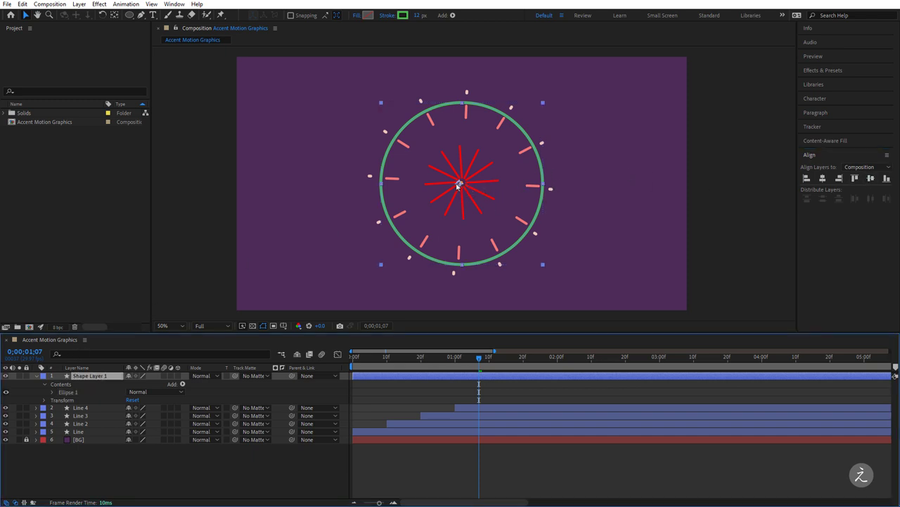
scroll(459, 182, "up", 6)
scroll(460, 185, "down", 2)
scroll(461, 187, "down", 4)
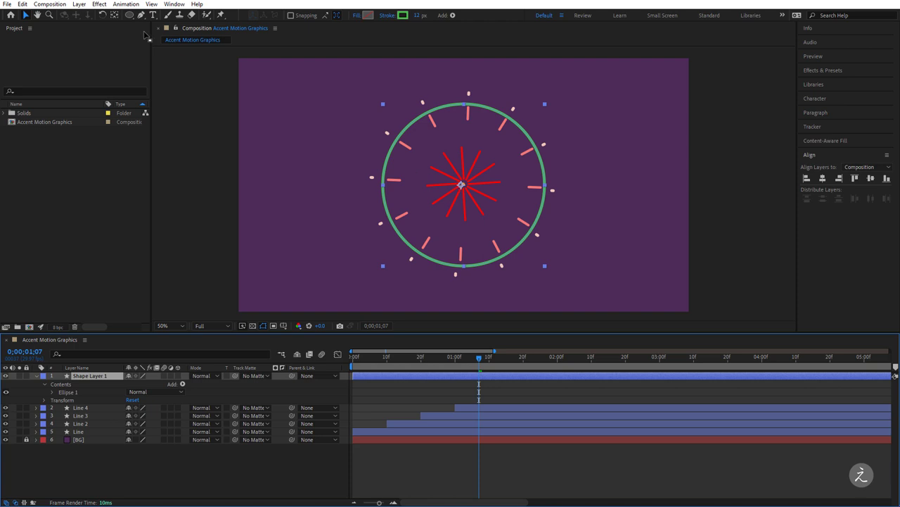
left_click(79, 4)
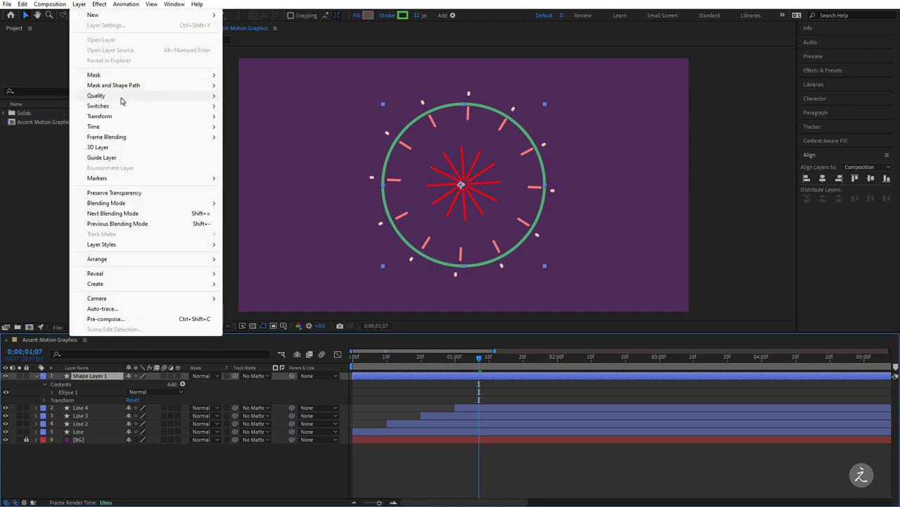
mouse_move(129, 118)
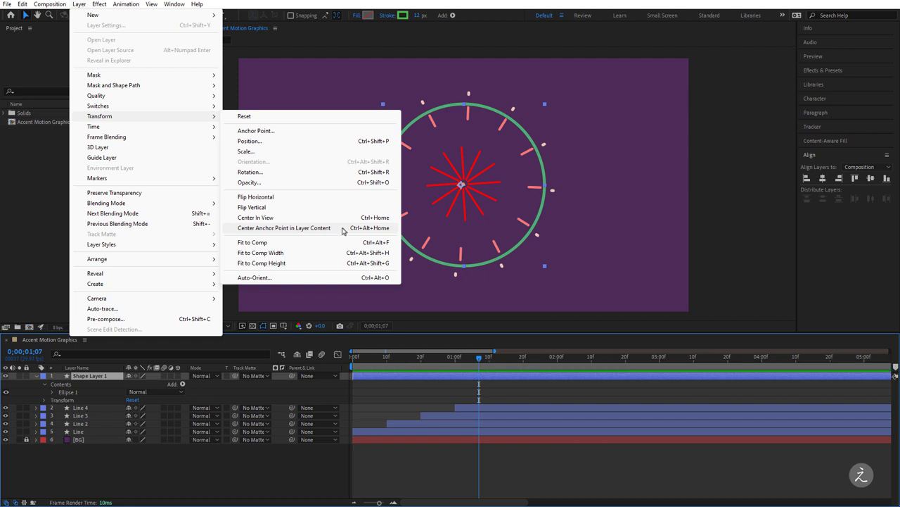
left_click(343, 229)
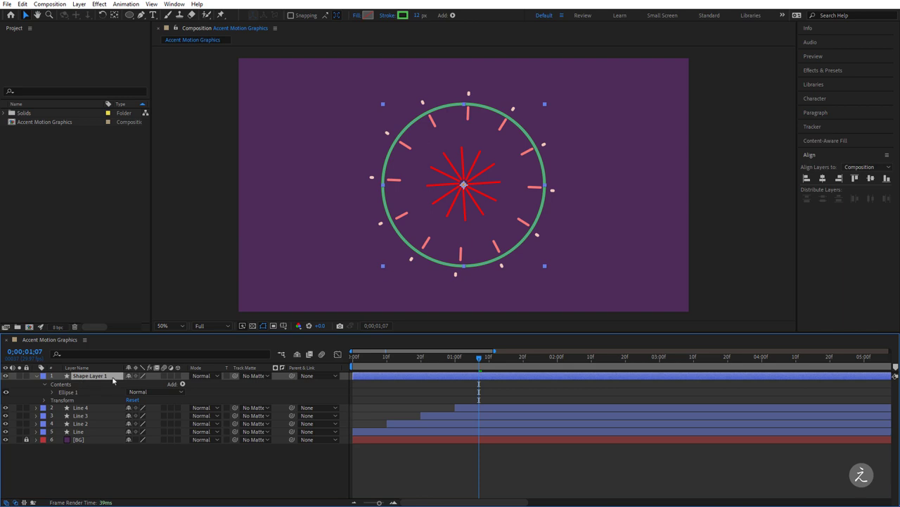
Step: Rename the circle's shape layer as Circle
key("Return")
type("Circ")
type("le")
key("Return")
Step: Set the Circle layer's Stroke 1 colour to the bright teal sampled from the AE Accent Graphics library palette
left_click(54, 392)
left_click(816, 85)
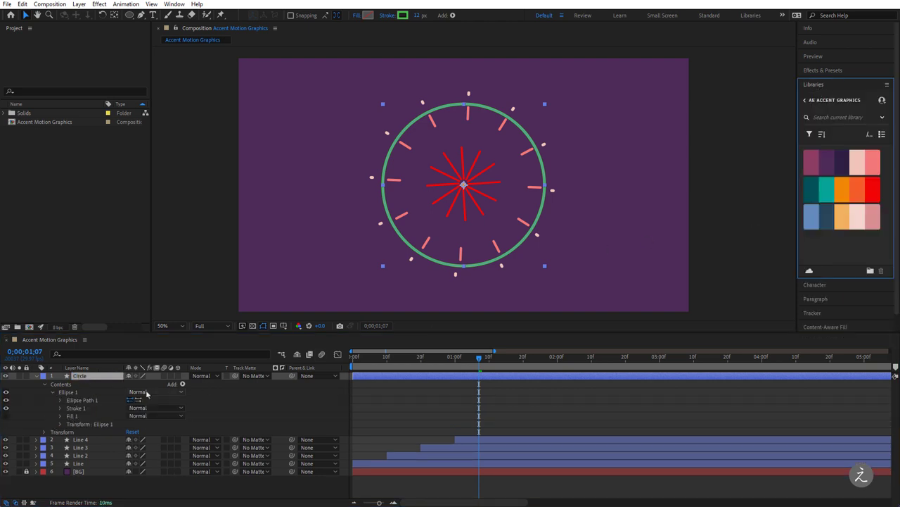
left_click(61, 408)
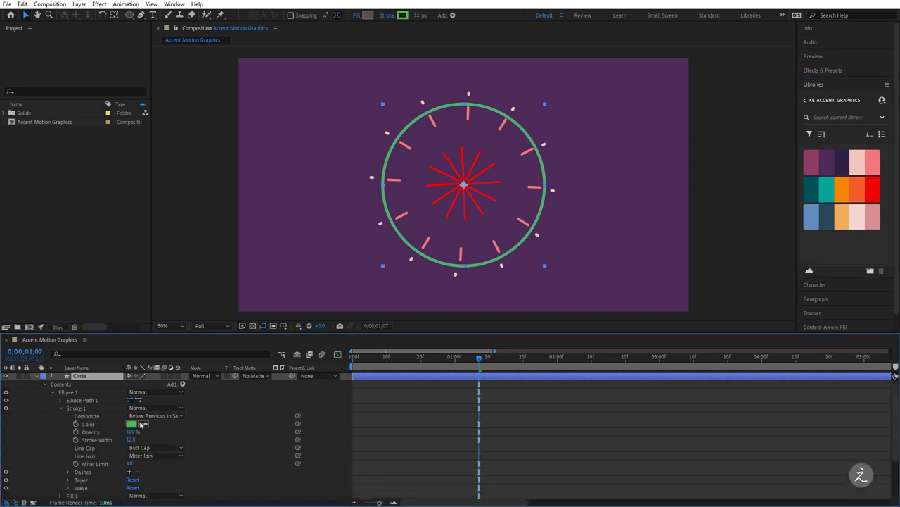
left_click(143, 423)
left_click(830, 190)
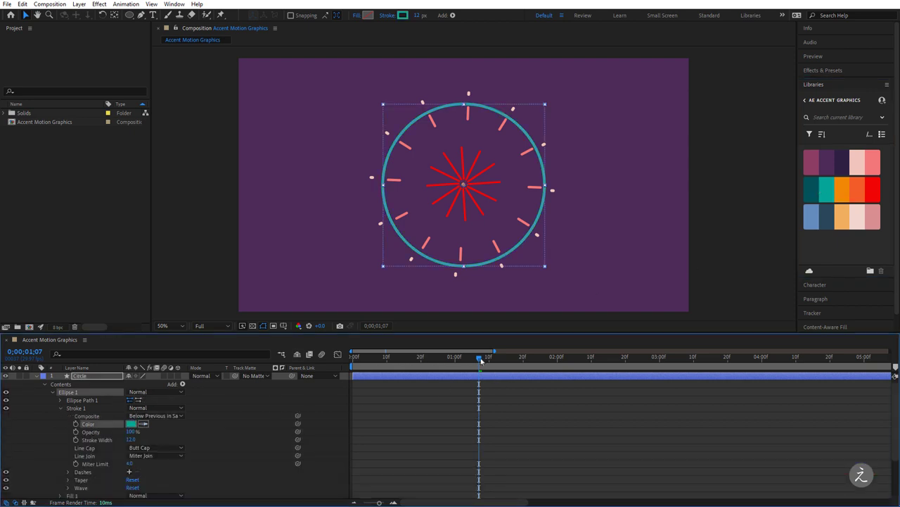
Step: Set the Circle layer's Stroke Width to 80 and keyframe it at the start of the composition
left_click_drag(481, 360, 353, 361)
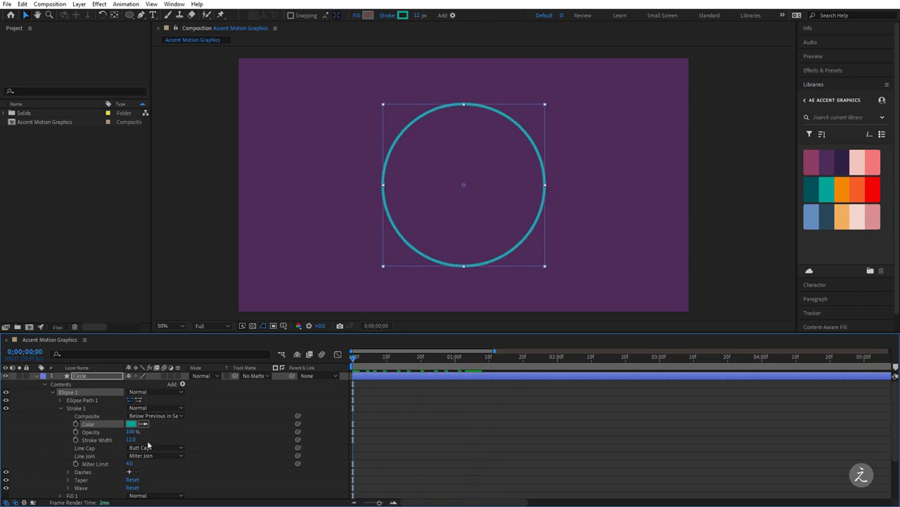
left_click(131, 440)
key("Return")
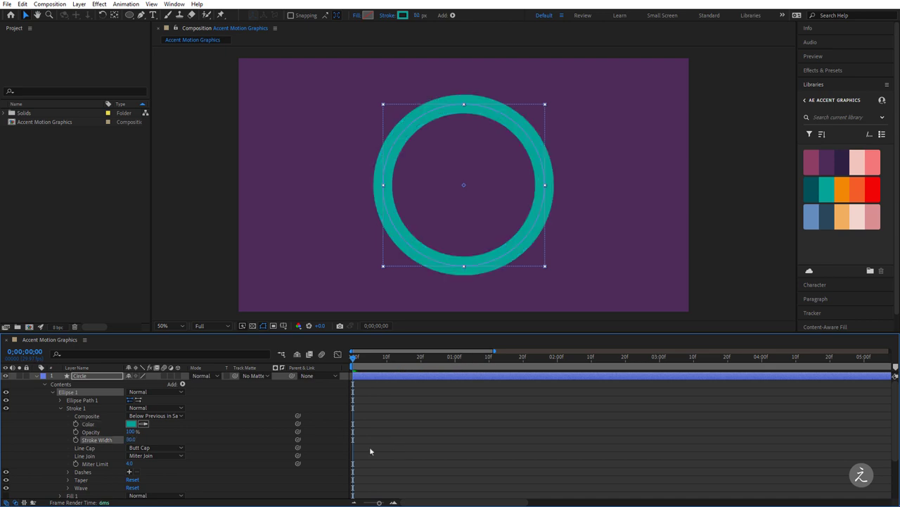
left_click(75, 440)
Step: Keyframe the Circle's Stroke Width to 0 at 0;00;00;20 and preview the animation from the start
left_click_drag(352, 360, 420, 364)
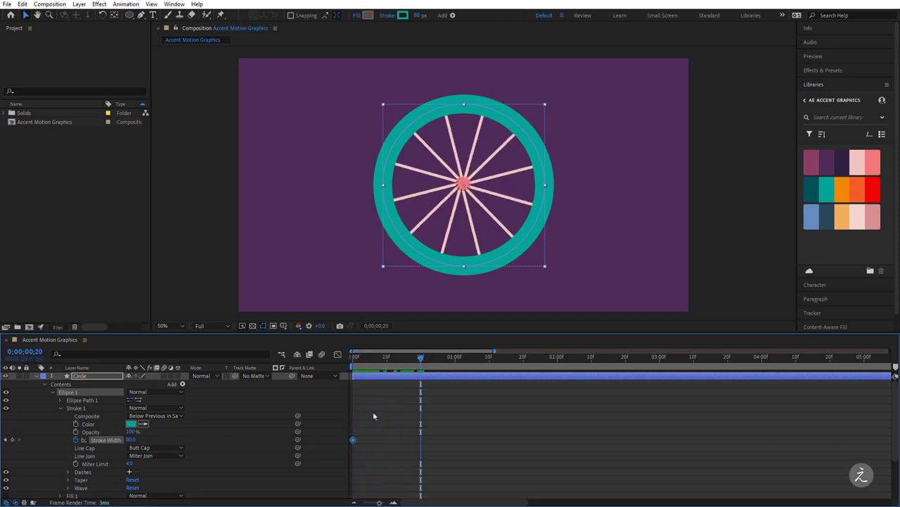
left_click(136, 440)
type("0")
key("Return")
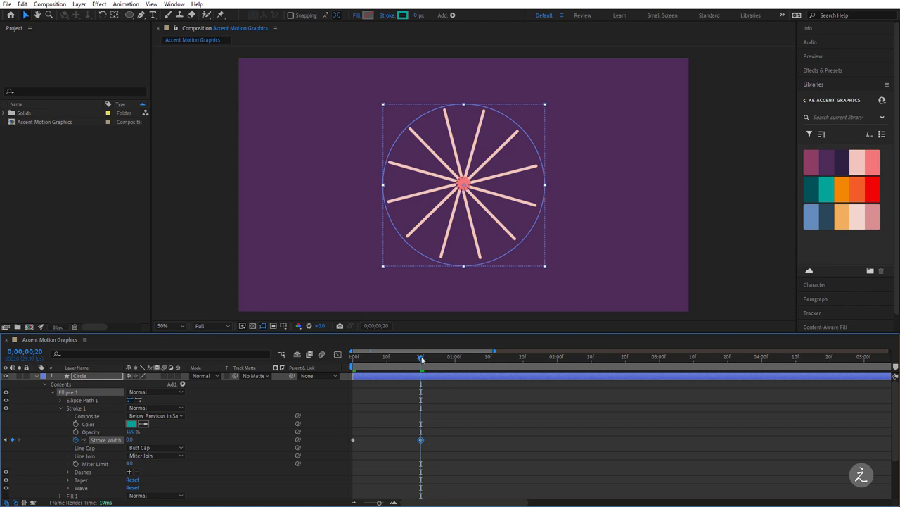
left_click_drag(420, 358, 353, 358)
key("space")
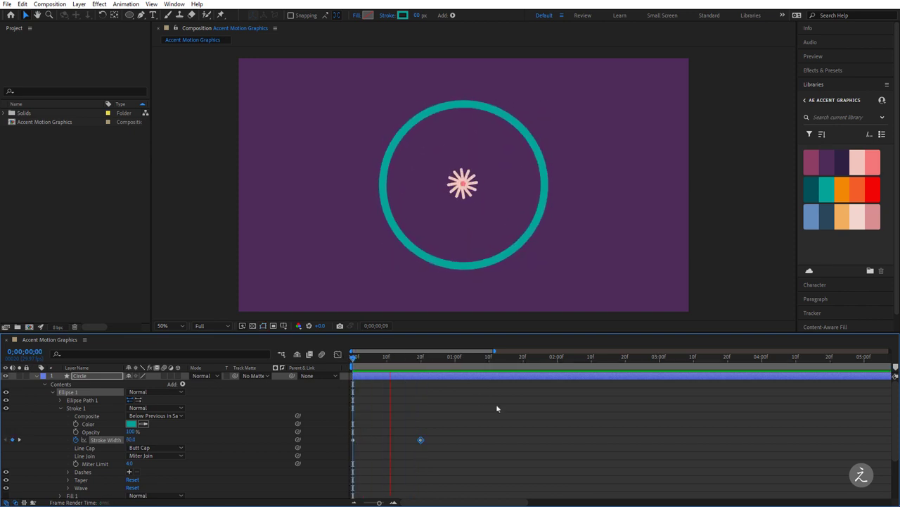
key("space")
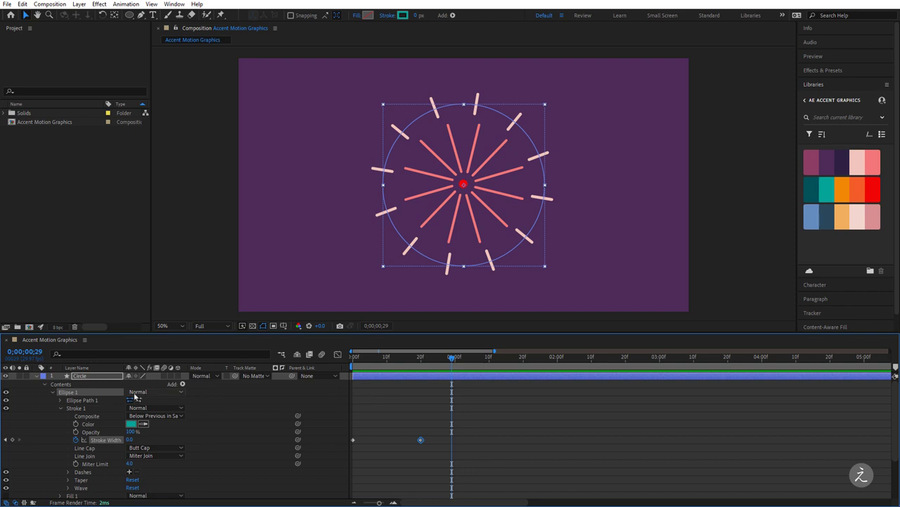
Step: Keyframe the Circle layer's Scale at 0% at the start of the composition
left_click(102, 380)
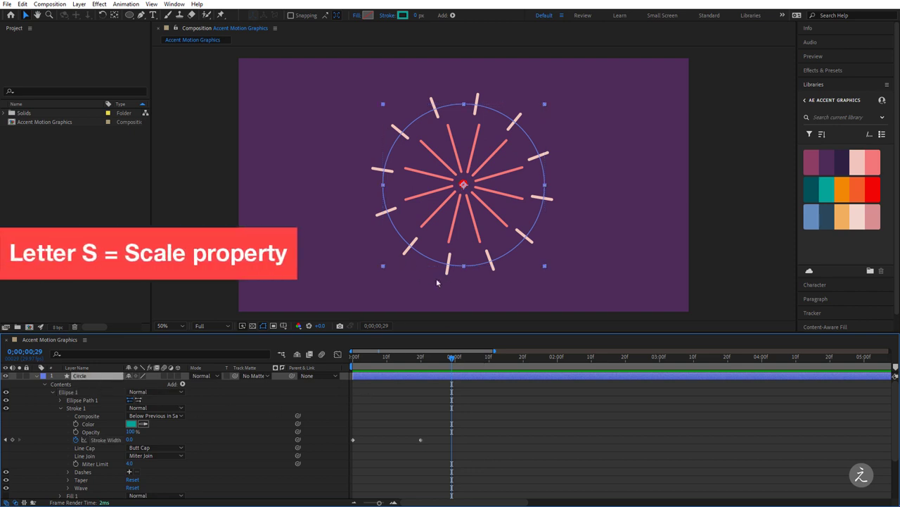
key("s")
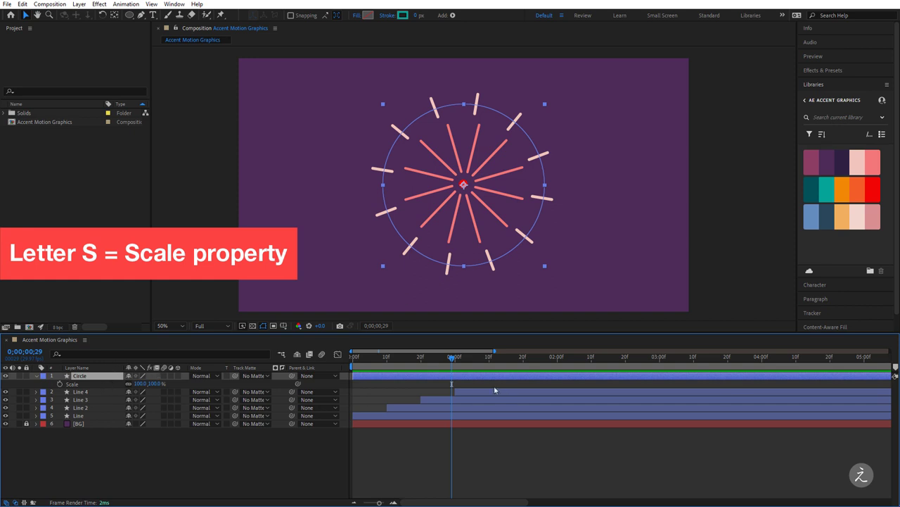
key("Home")
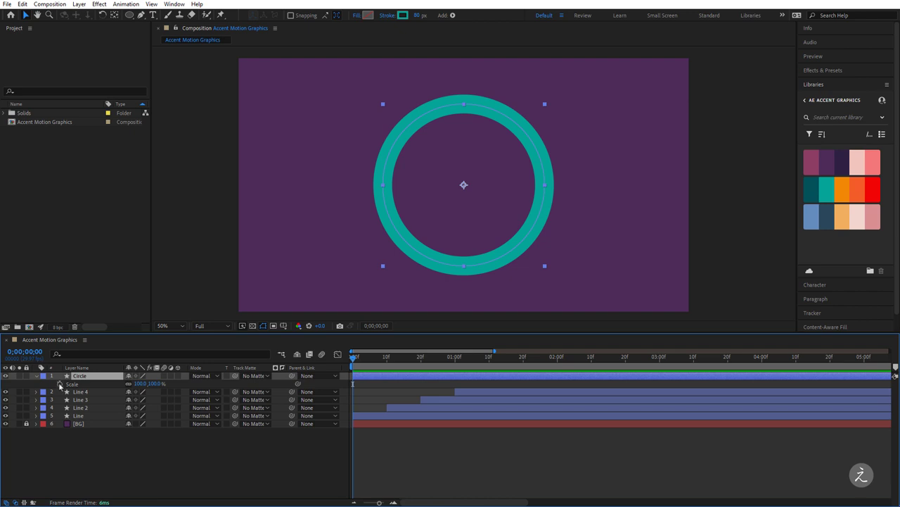
left_click(60, 384)
left_click(155, 383)
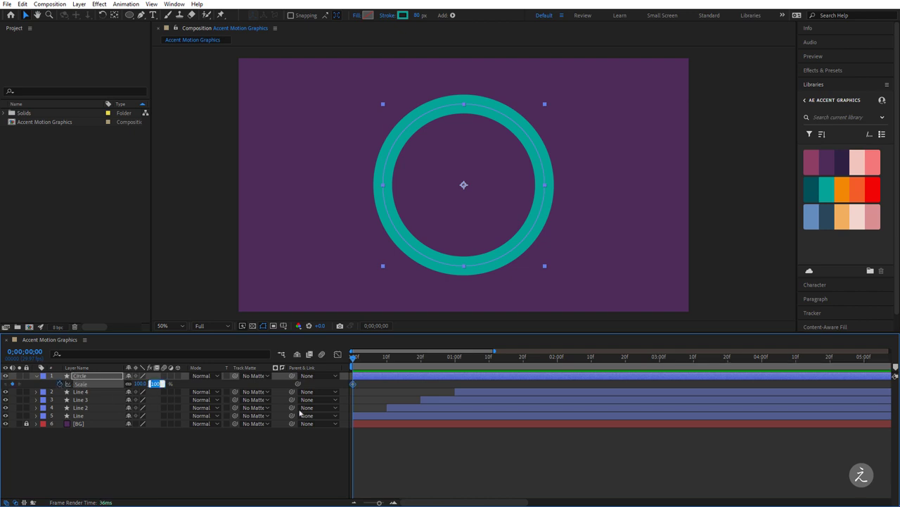
type("0")
key("Return")
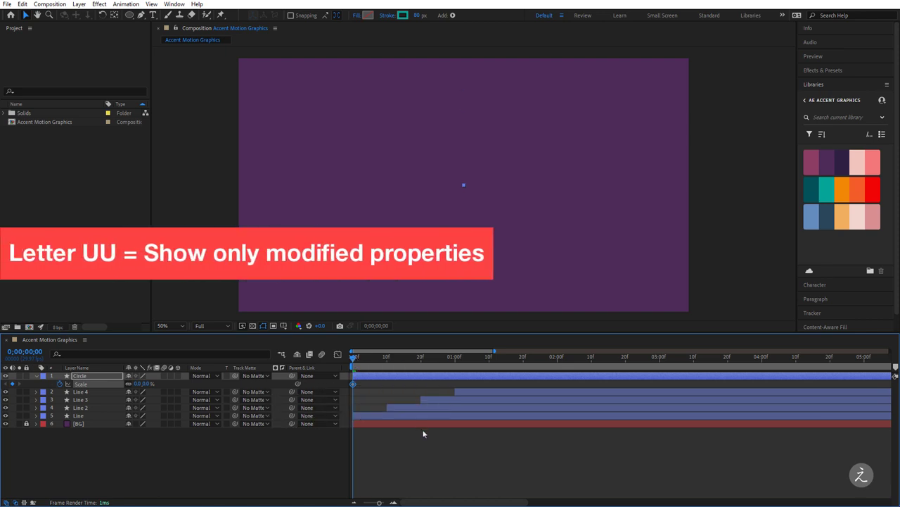
Step: Keyframe the Circle layer's Scale to 100% at the second Stroke Width keyframe, 0;00;00;20, and preview the animation
left_click(111, 379)
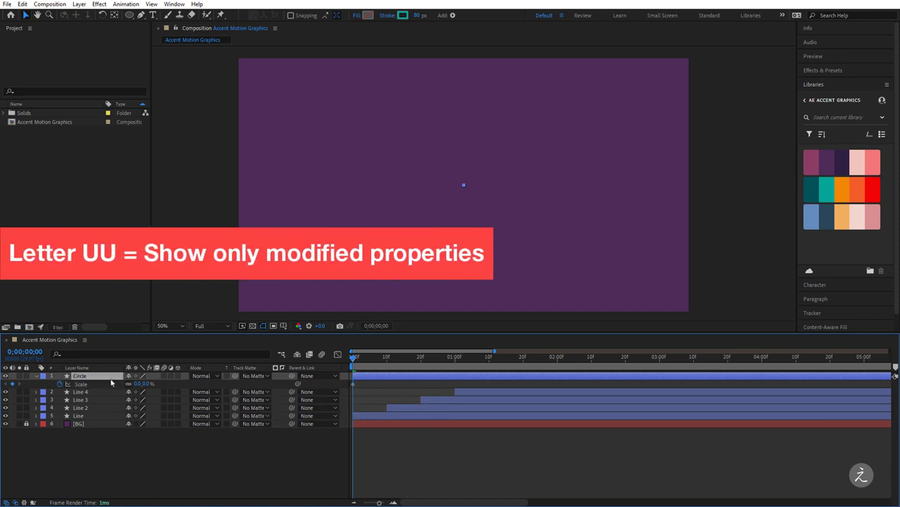
key("u")
key("u")
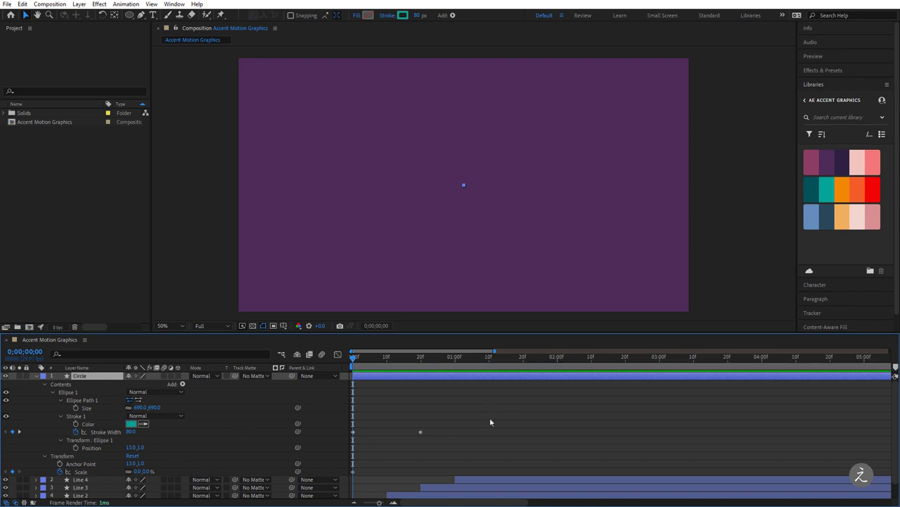
key("k")
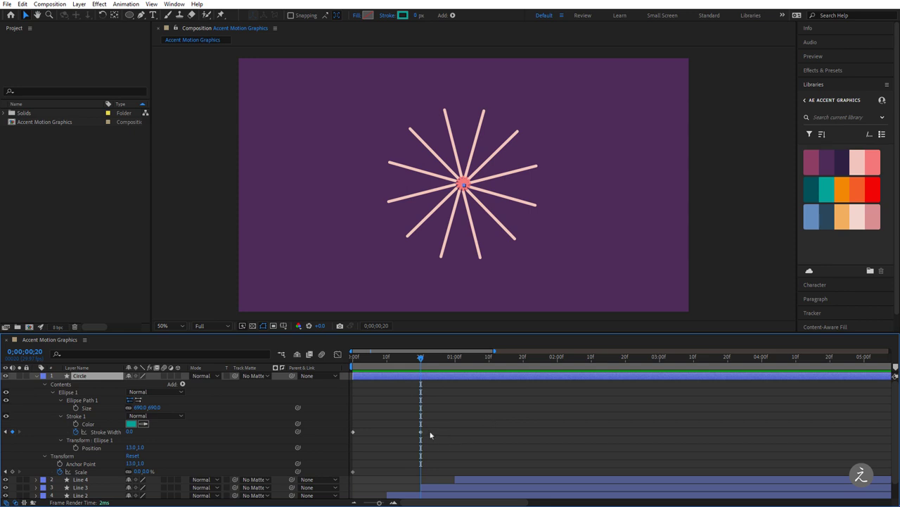
left_click(147, 471)
type("100")
key("Return")
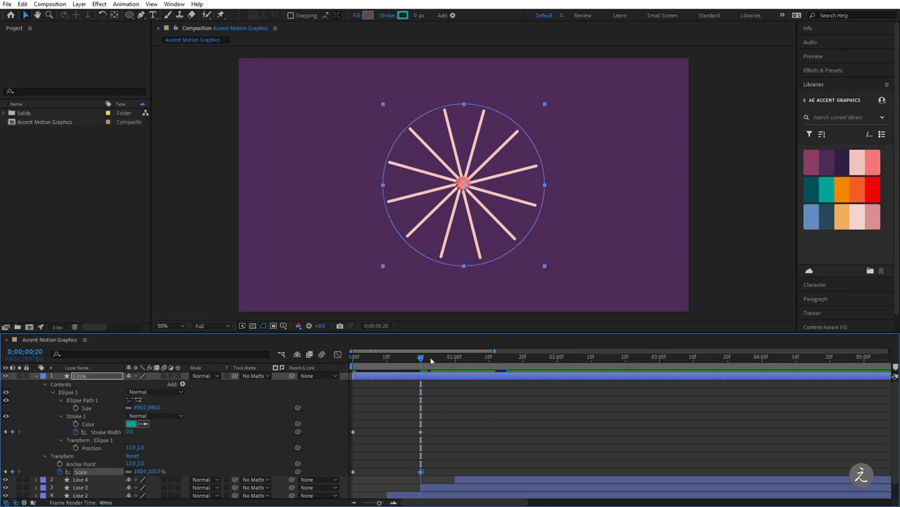
key("j")
left_click(486, 415)
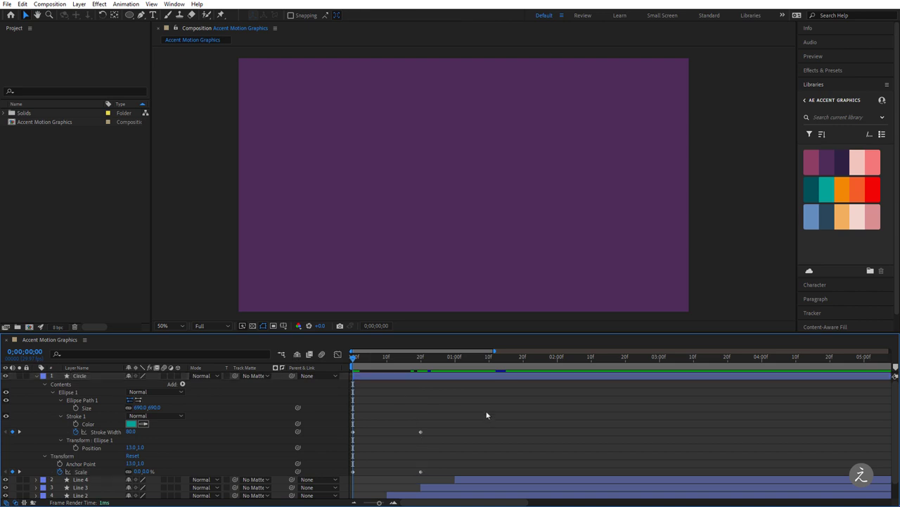
key("space")
left_click(153, 404)
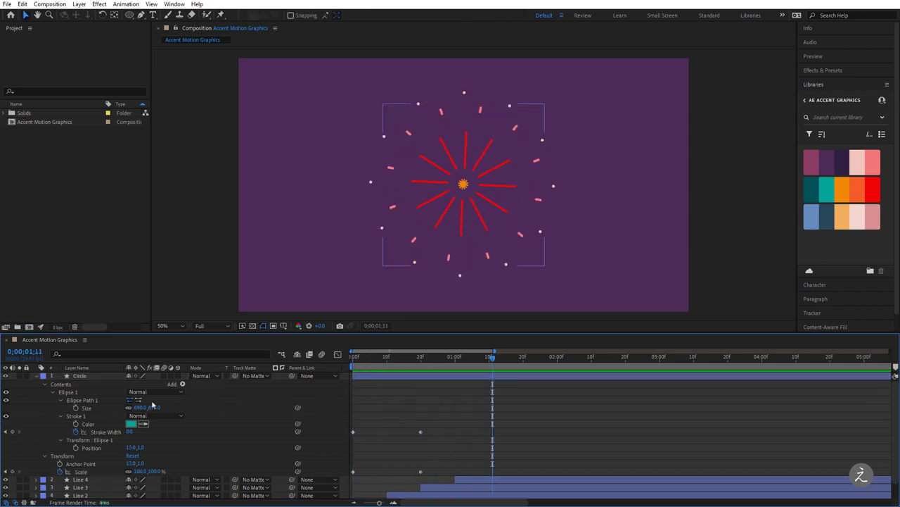
Step: Collapse the Circle layer, shift it to start at frame 5, and preview the animation from the start
left_click(36, 376)
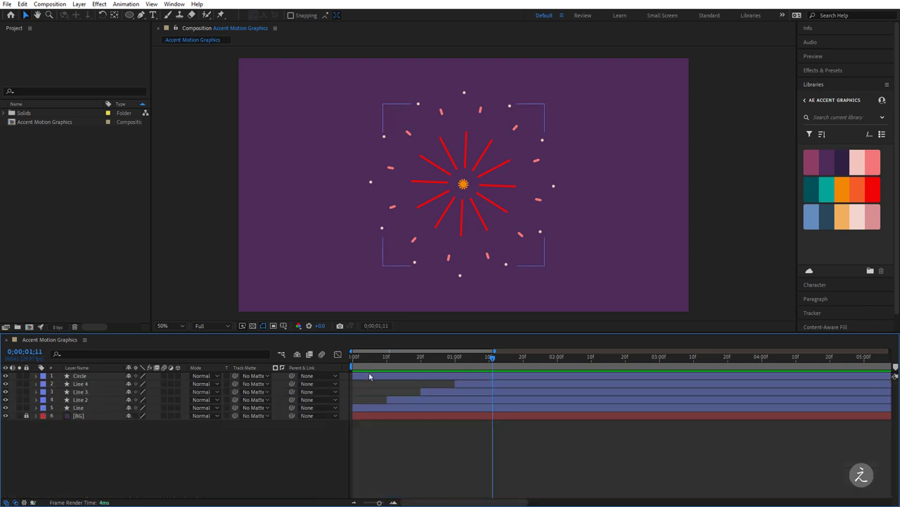
left_click(372, 377)
left_click_drag(372, 376, 385, 376)
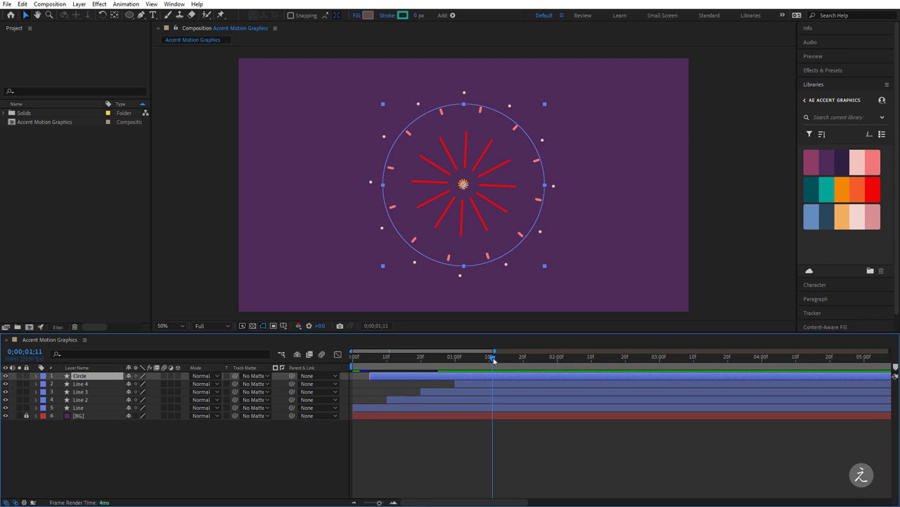
left_click_drag(493, 360, 354, 357)
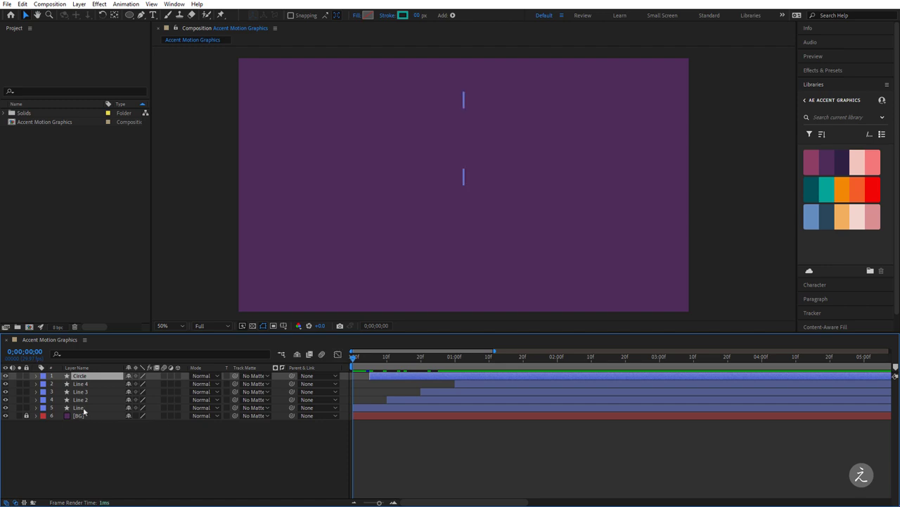
key("space")
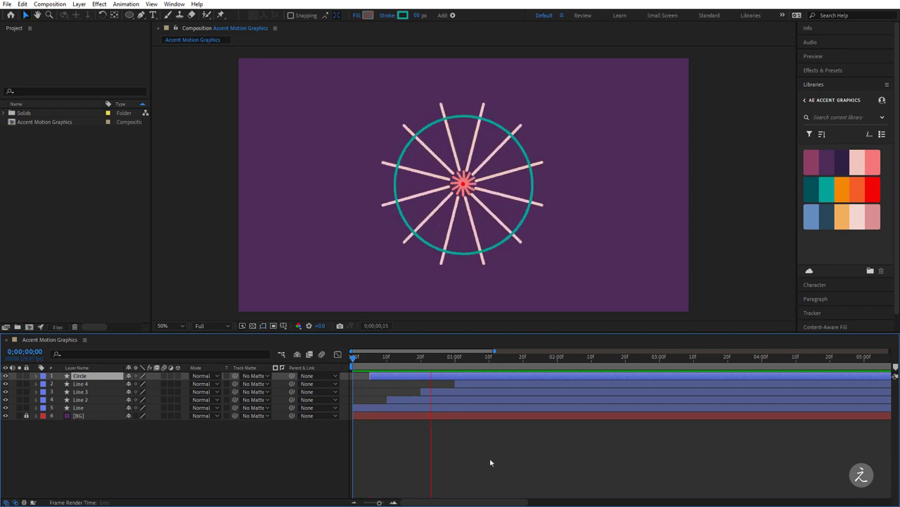
key("space")
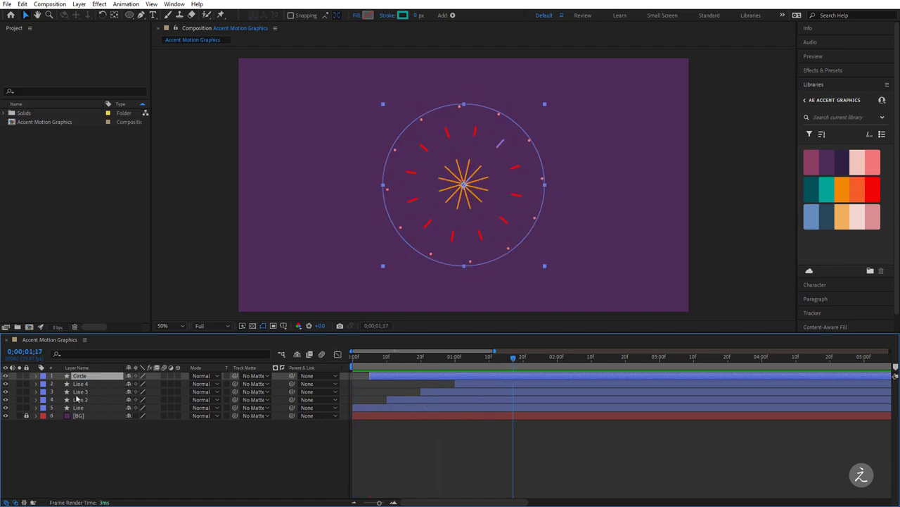
Step: Reveal the Circle layer's keyframes and apply Easy Ease to both Stroke Width keyframes
key("u")
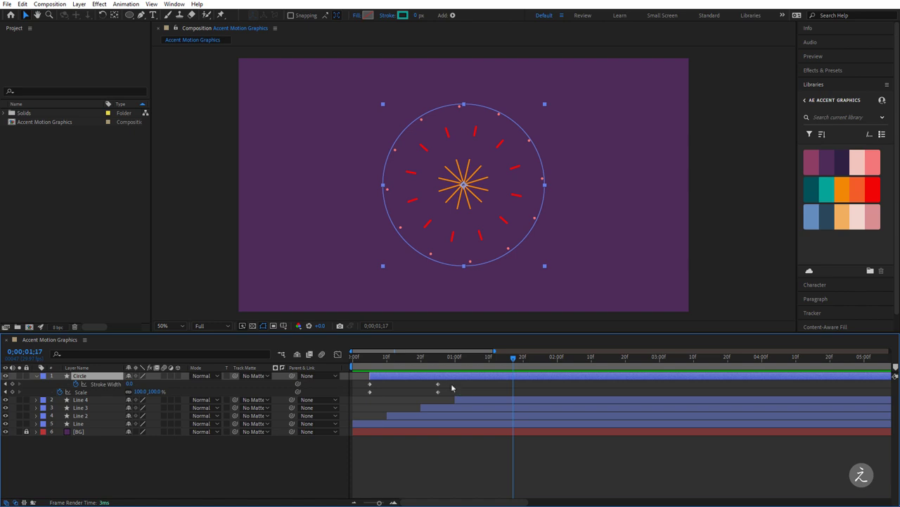
left_click_drag(451, 387, 368, 387)
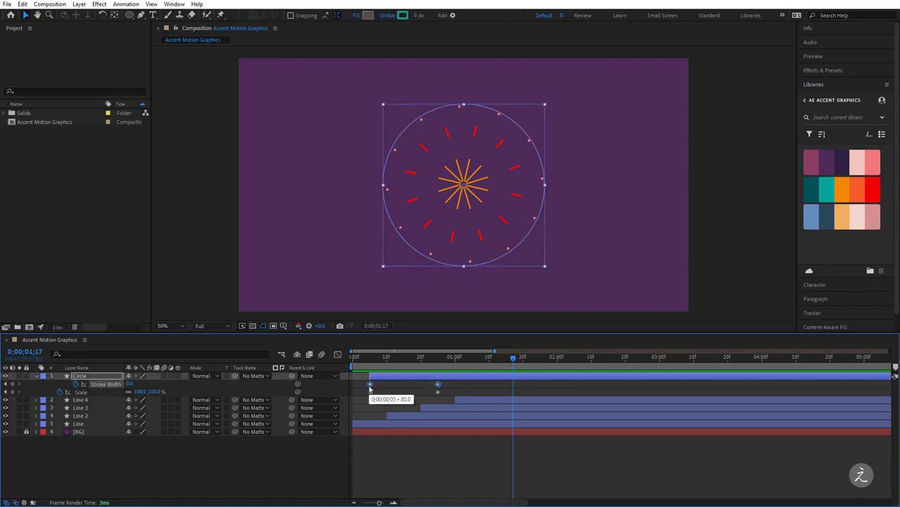
right_click(370, 385)
mouse_move(428, 379)
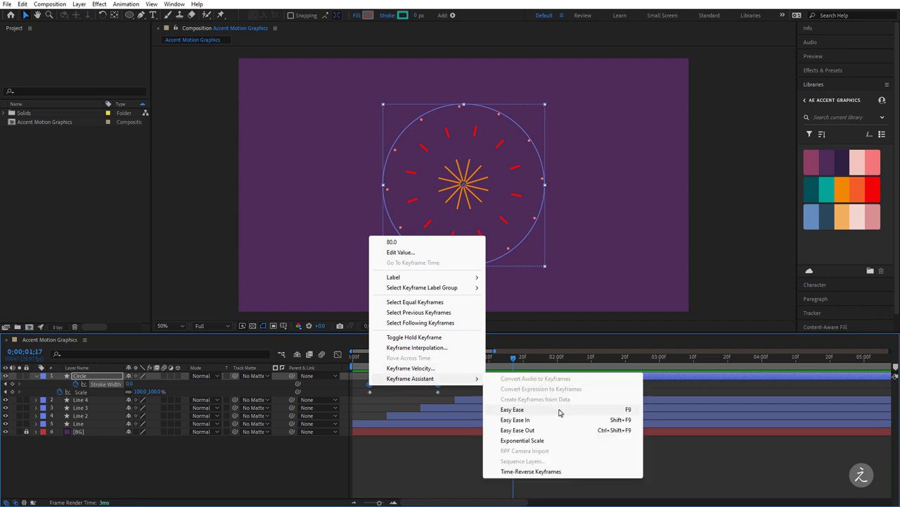
left_click(560, 412)
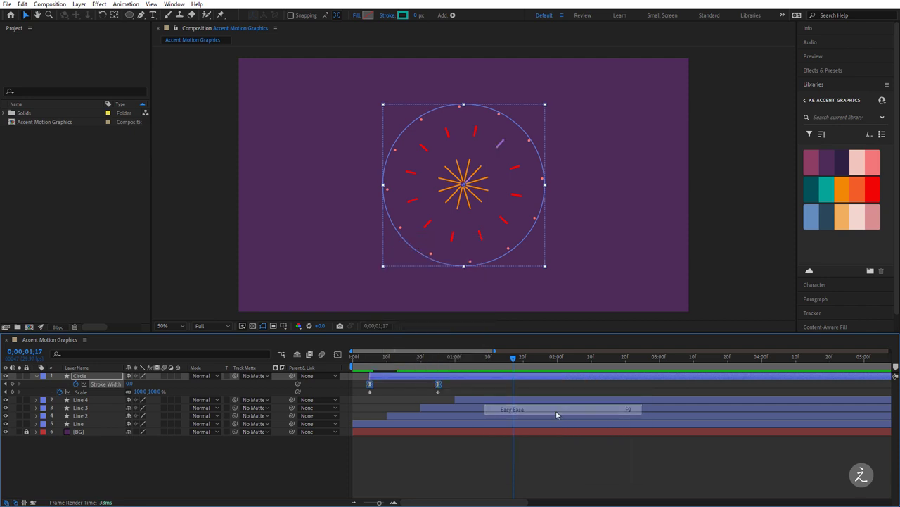
Step: In the speed graph, set the second Stroke Width keyframe's incoming velocity influence to 75%
left_click(337, 354)
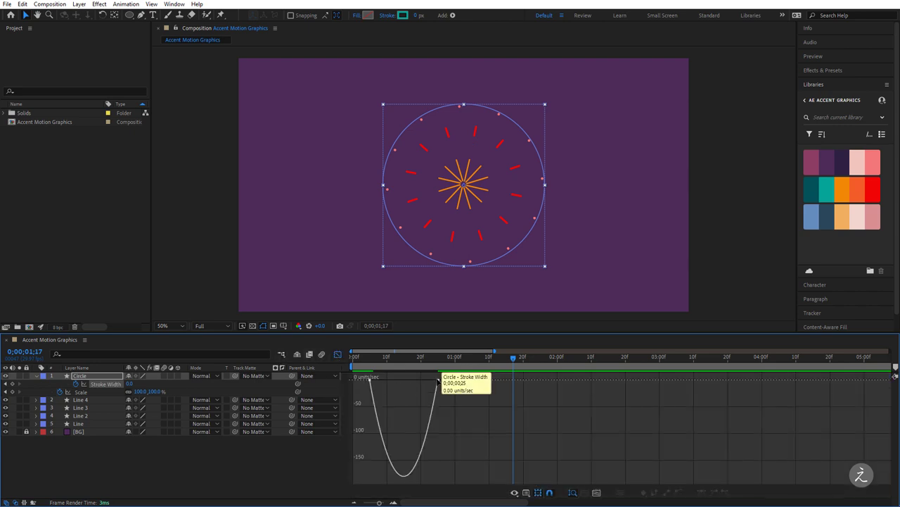
double_click(438, 381)
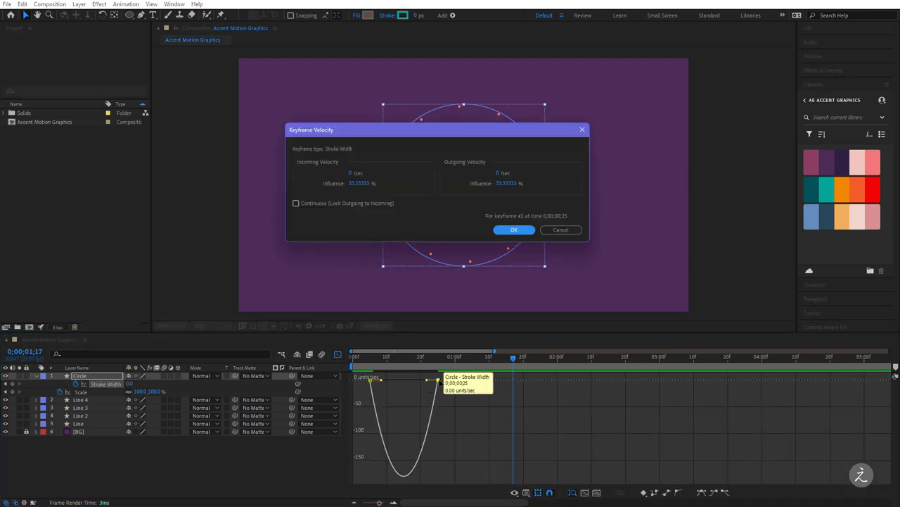
left_click(502, 182)
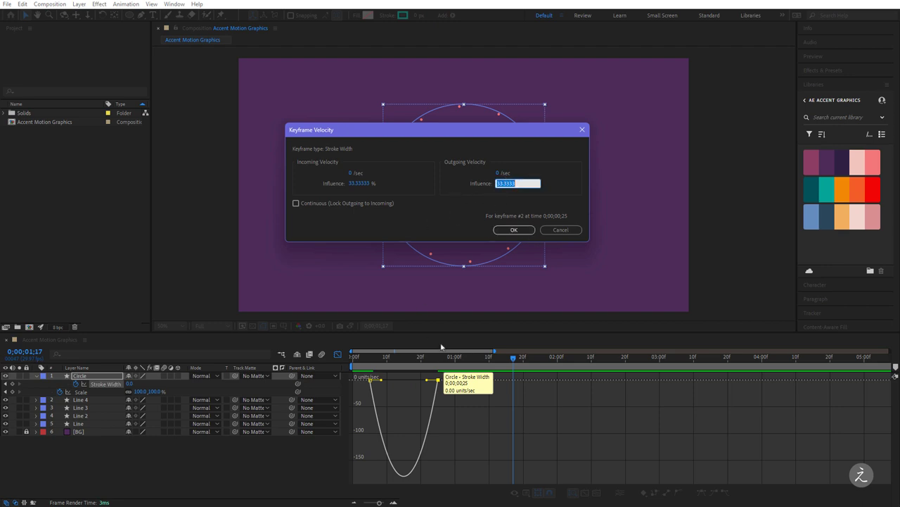
left_click(359, 183)
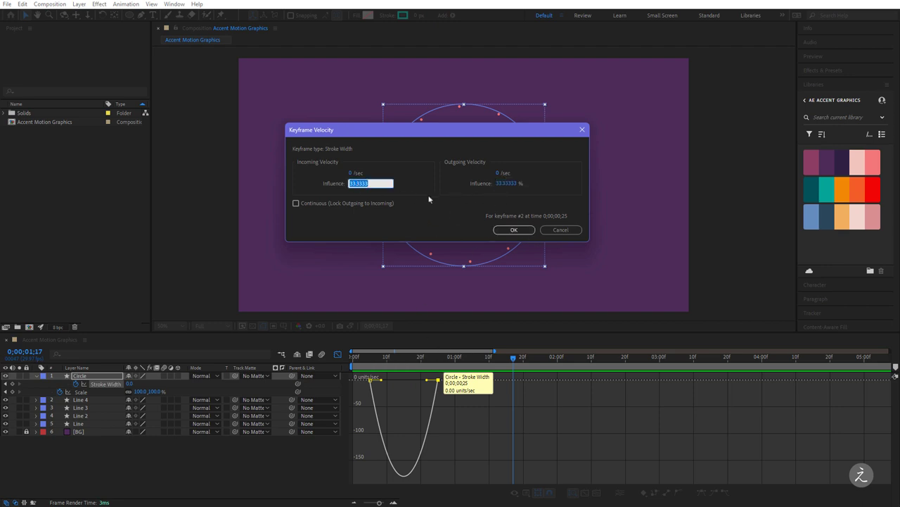
type("100")
key("Return")
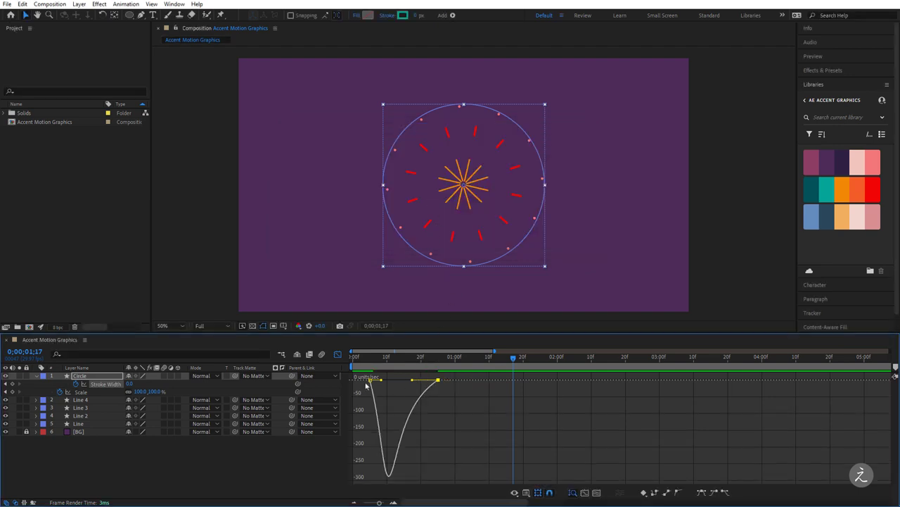
Step: Set the first Stroke Width keyframe's outgoing velocity influence to 75% and return to the layer-bar view at the composition start
key("ctrl+shift+k")
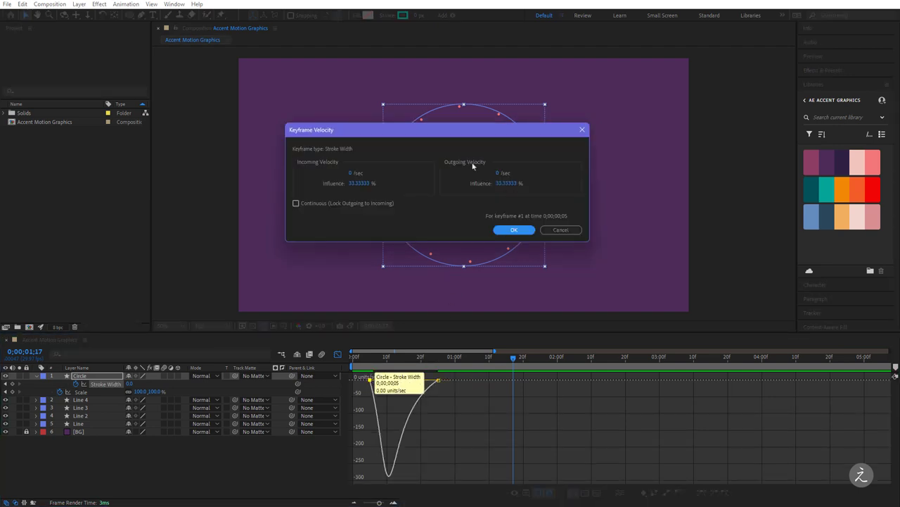
left_click(506, 183)
type("100")
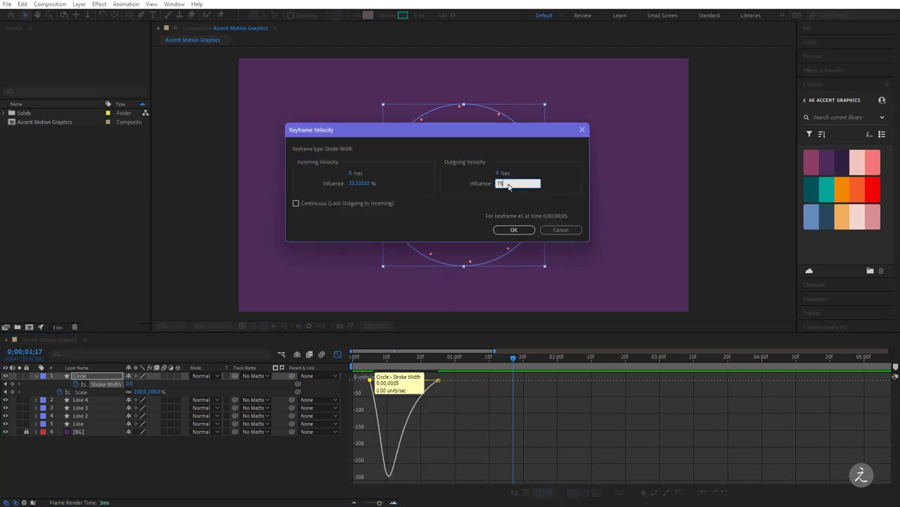
key("Return")
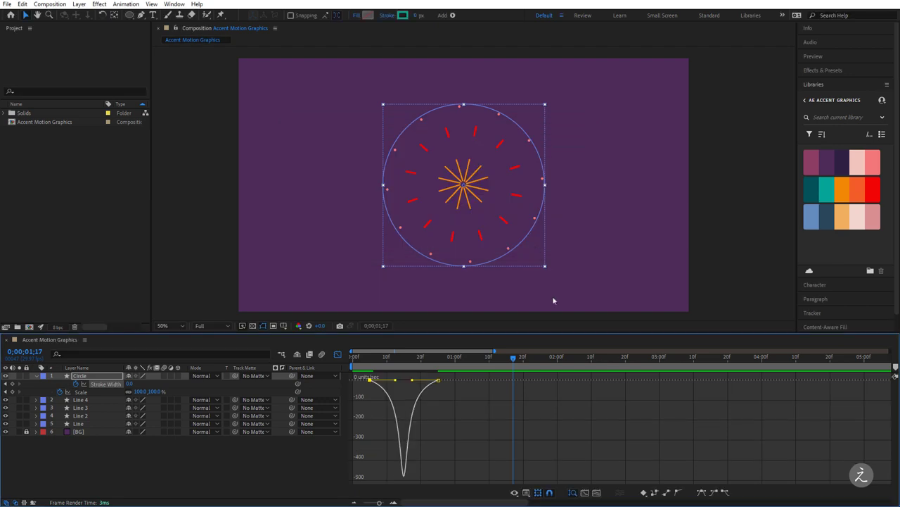
left_click(337, 353)
key("Home")
left_click(402, 446)
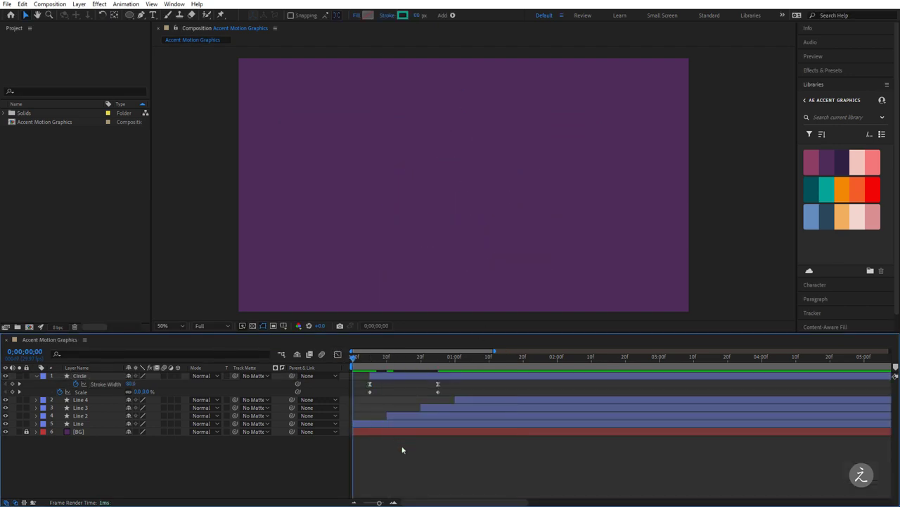
Step: Preview the animation and shift the Circle layer to start at frame 3
key("space")
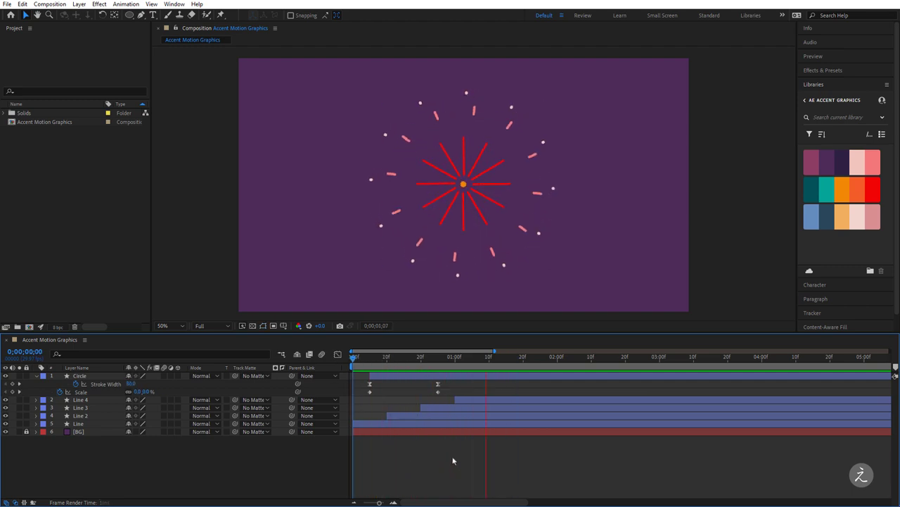
left_click_drag(378, 360, 429, 375)
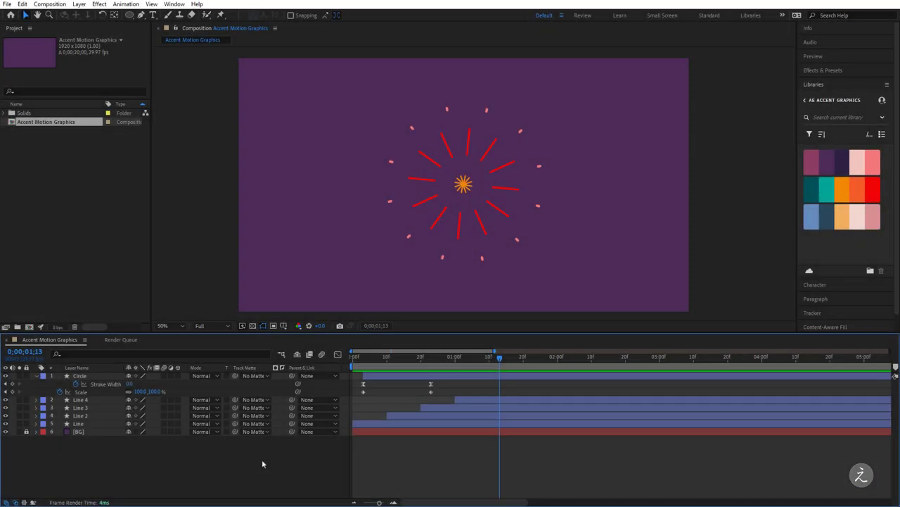
Step: End the work area at 0;00;02;20 and trim the composition to the work area
left_click_drag(498, 358, 592, 359)
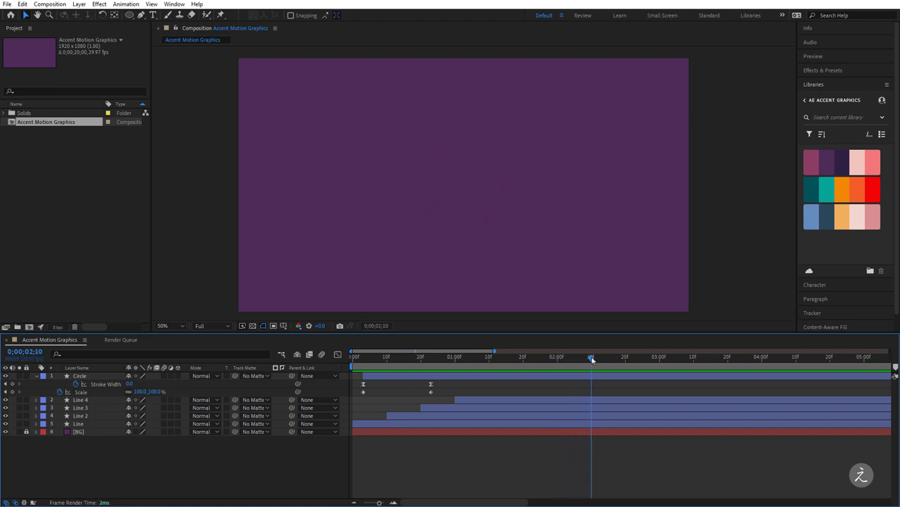
left_click_drag(592, 358, 626, 365)
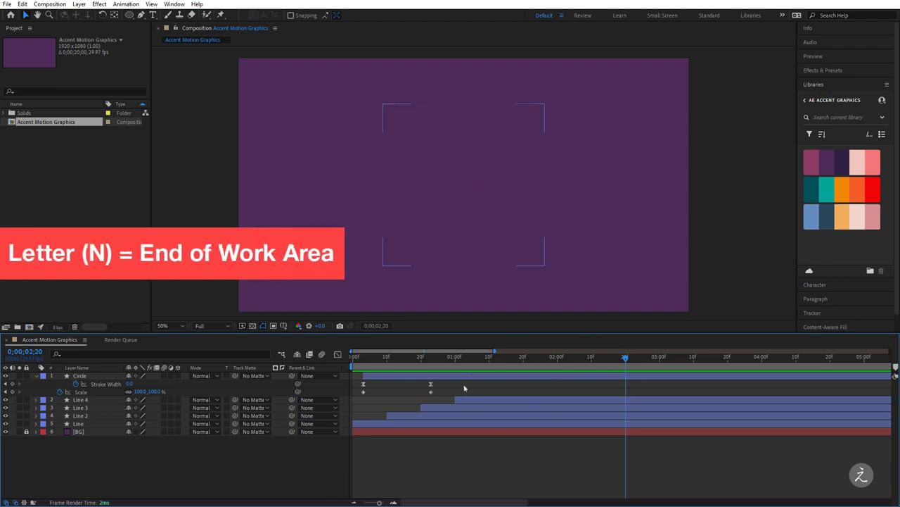
key("n")
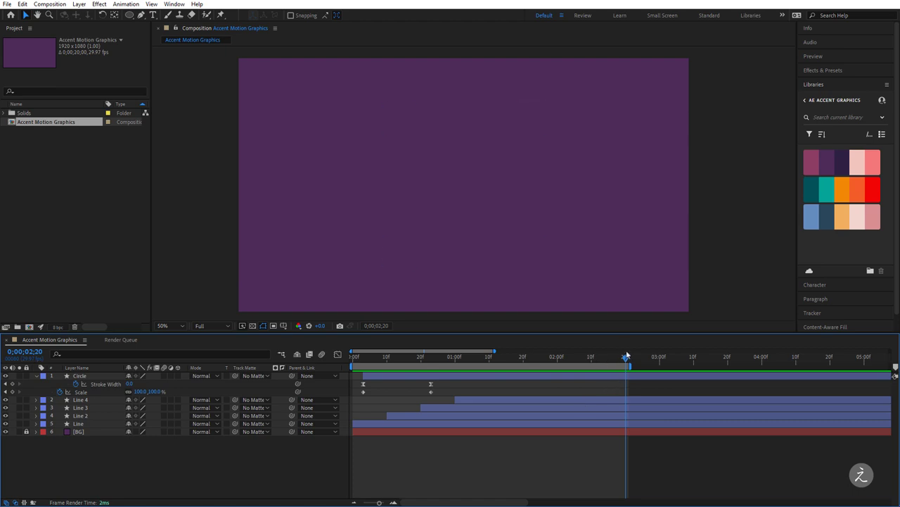
right_click(574, 366)
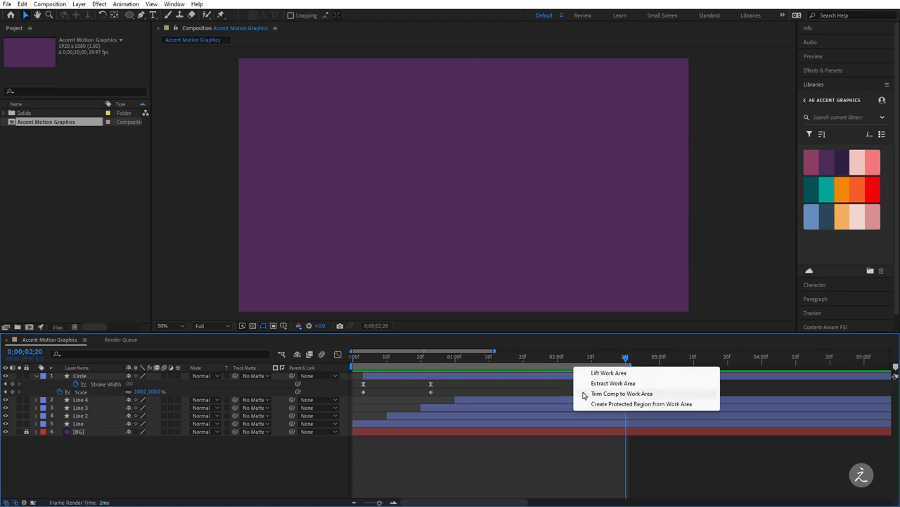
left_click(583, 393)
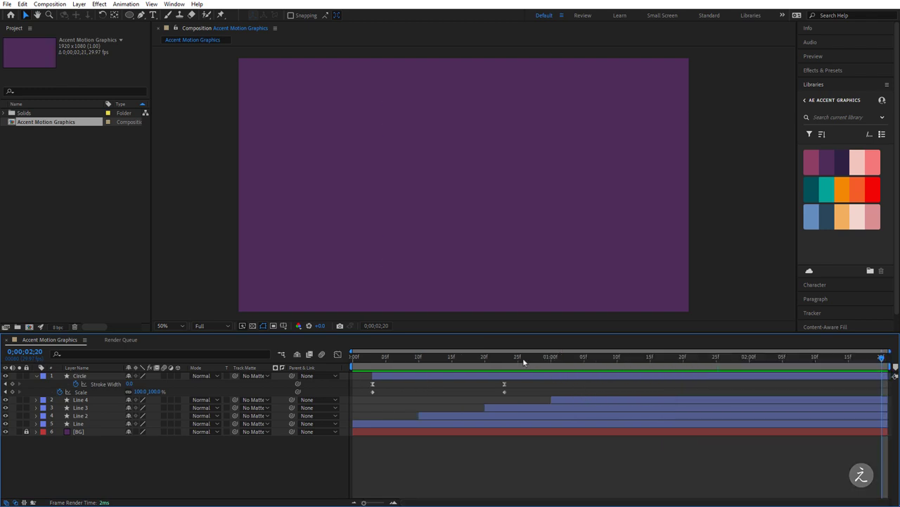
Step: Preview the trimmed composition from its first frame and stop playback
key("Home")
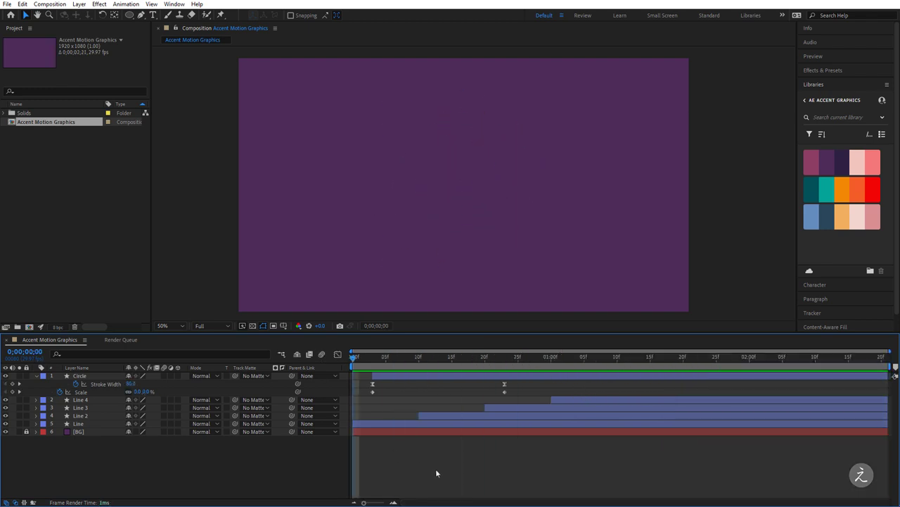
key("space")
key("space")
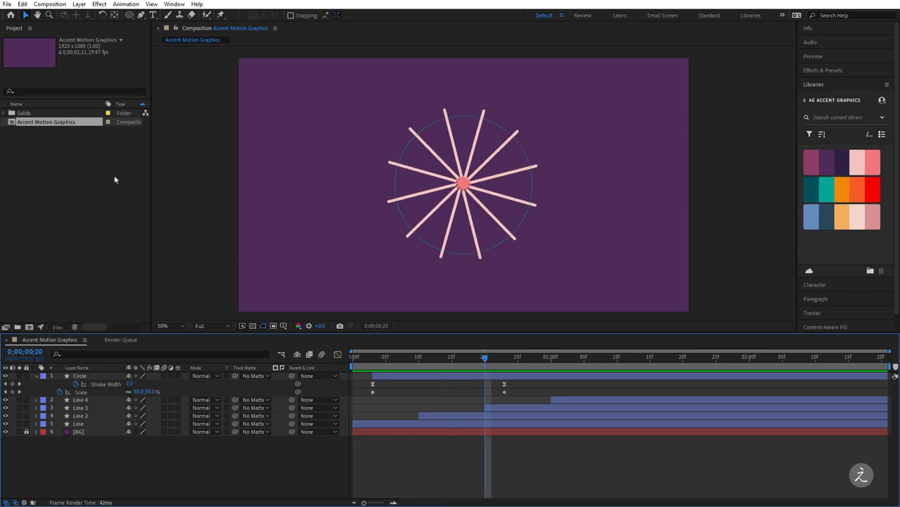
Step: Add the composition to the render queue with H.264 as the output format and render it to Accent Motion Graphics.mp4
left_click(61, 4)
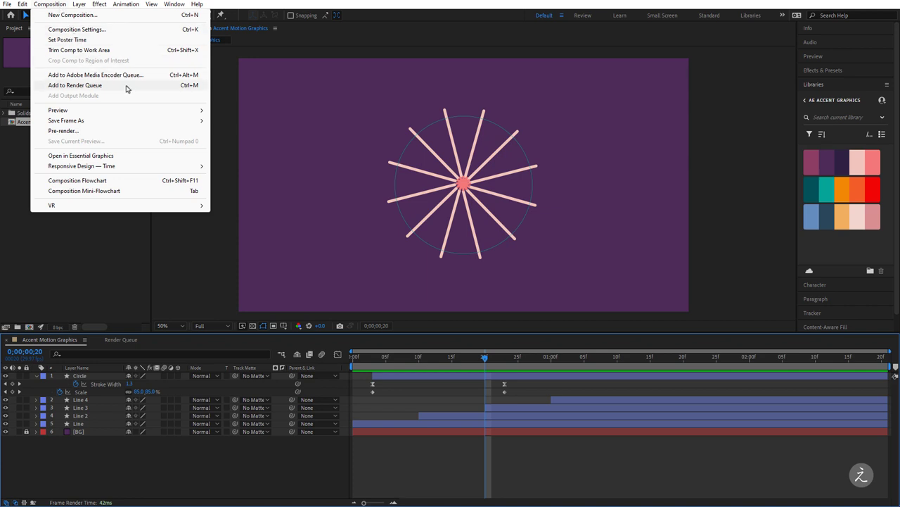
left_click(77, 85)
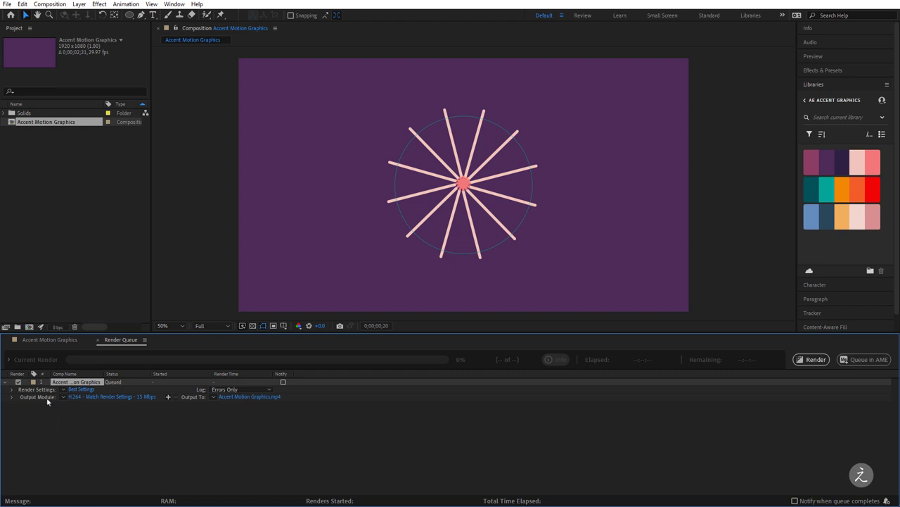
left_click(111, 397)
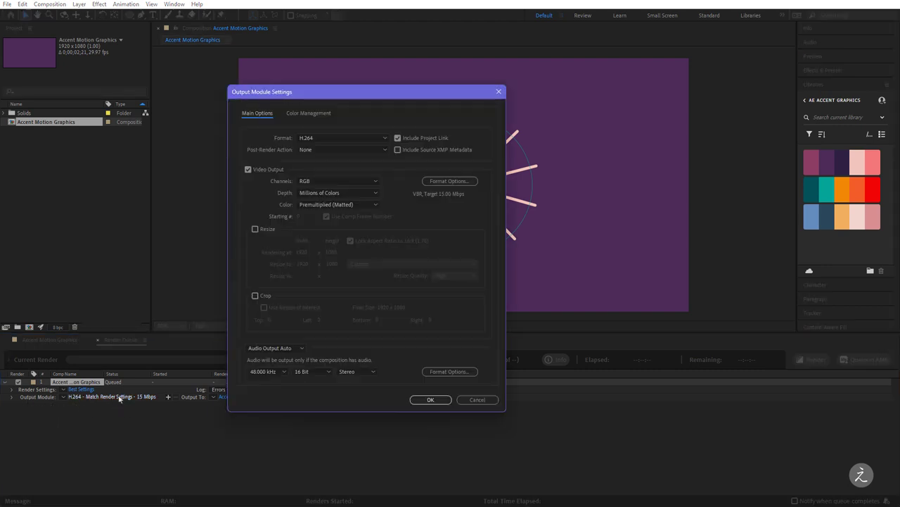
left_click_drag(386, 102, 441, 83)
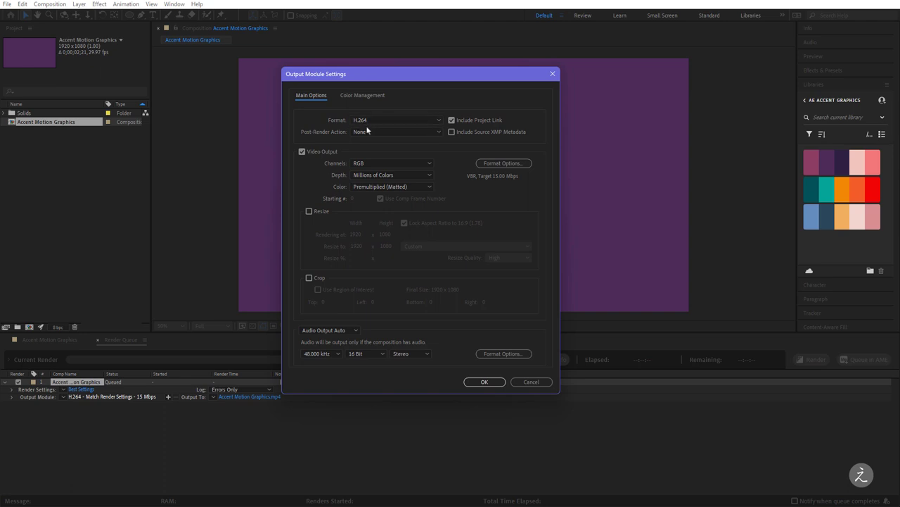
left_click(437, 123)
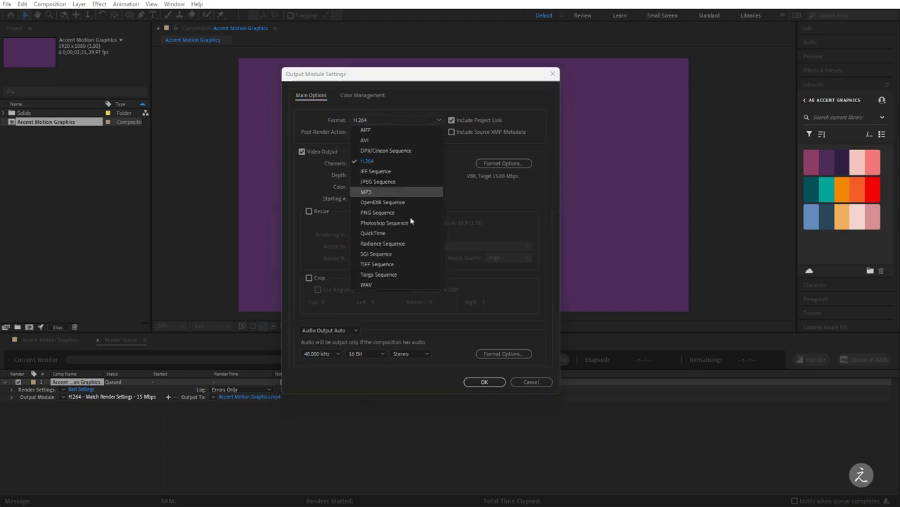
left_click(530, 194)
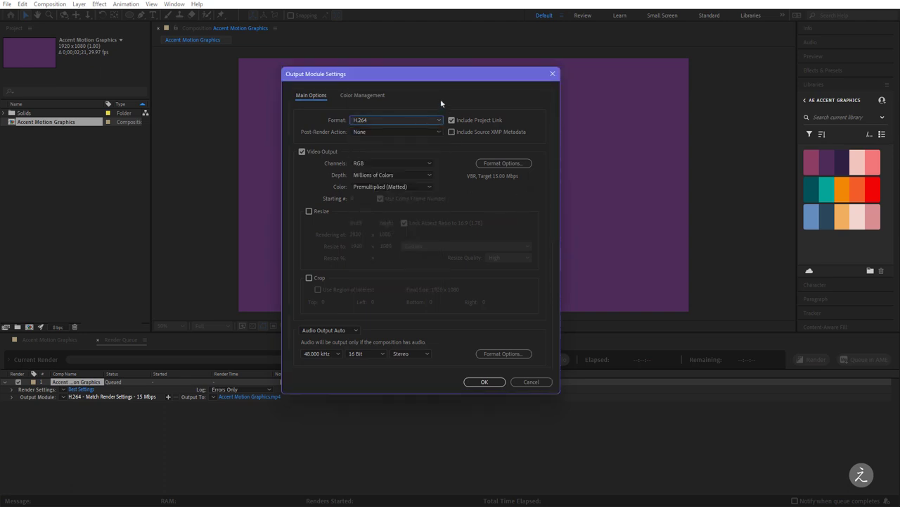
left_click(484, 381)
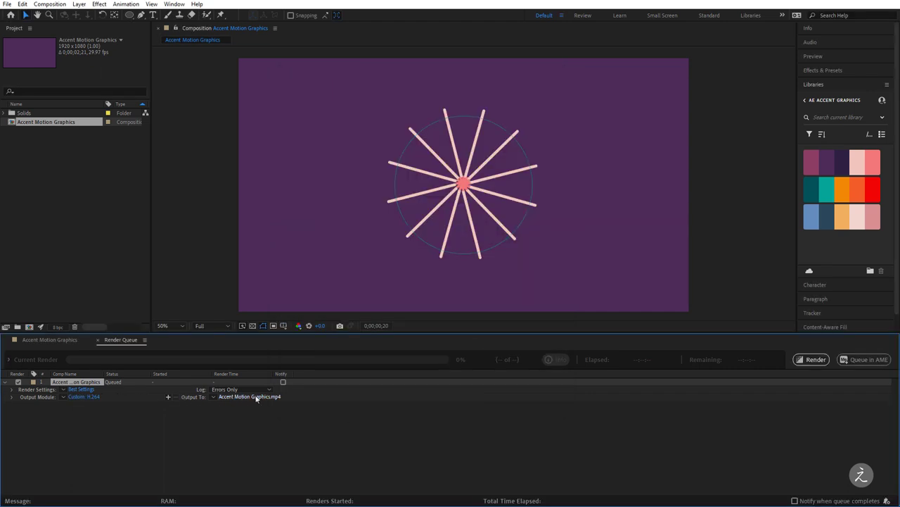
left_click(814, 360)
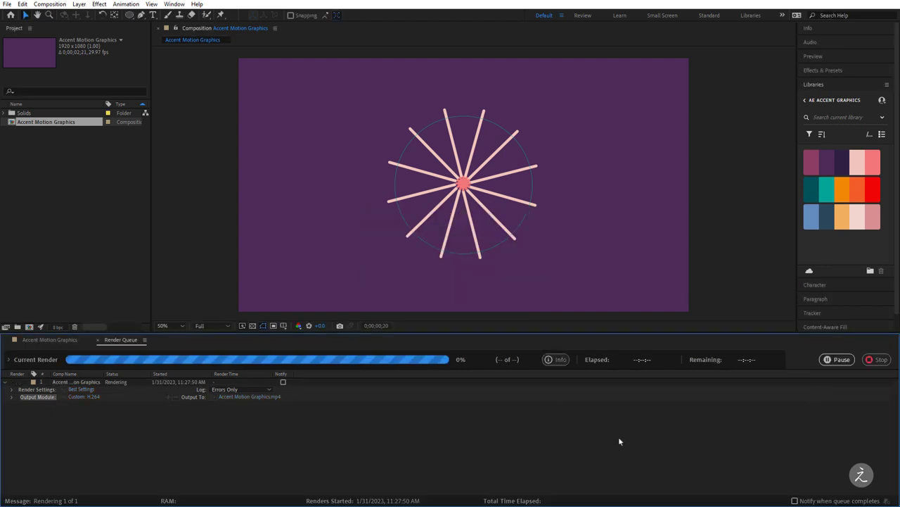